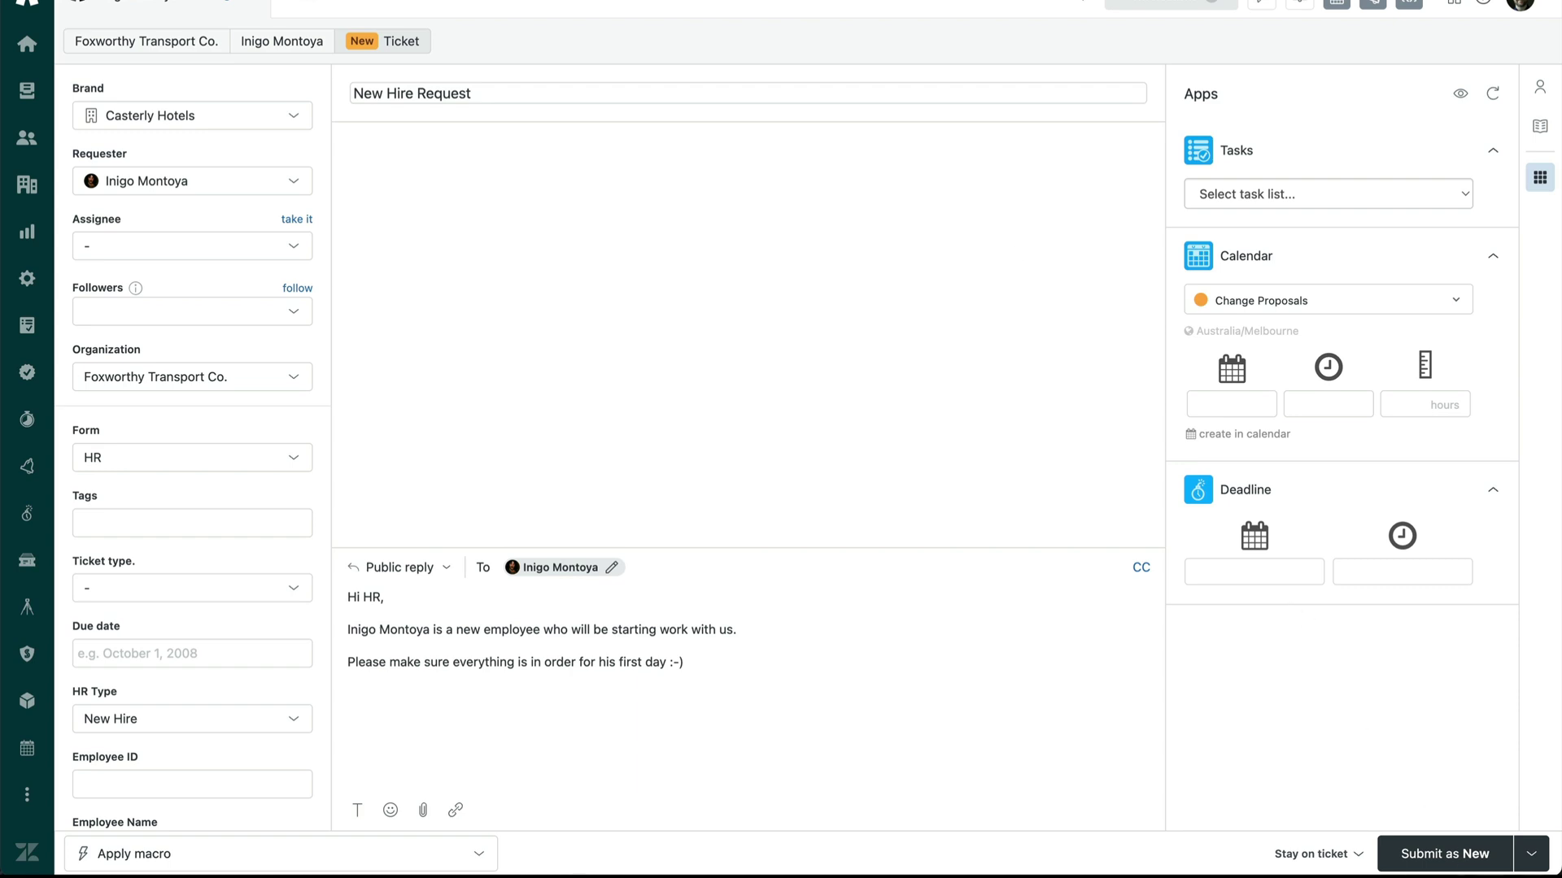
Submit the New Hire Request ticket as New so it receives the New Hire task list.
left_click(1462, 857)
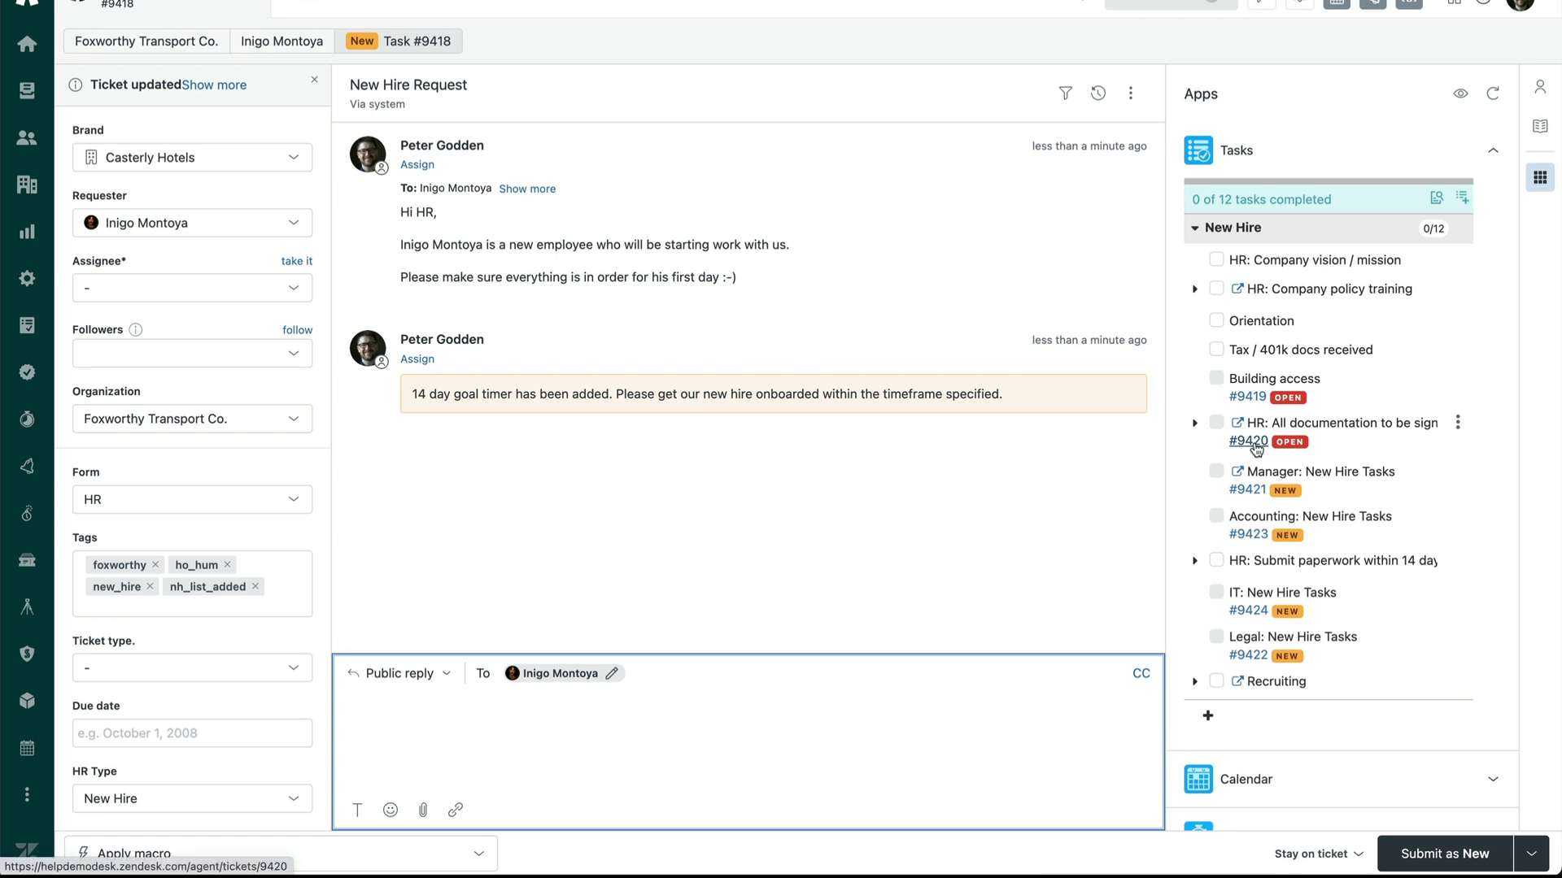
Open subticket #9420, then close it and the #9418 New Hire Request ticket.
left_click(1255, 445)
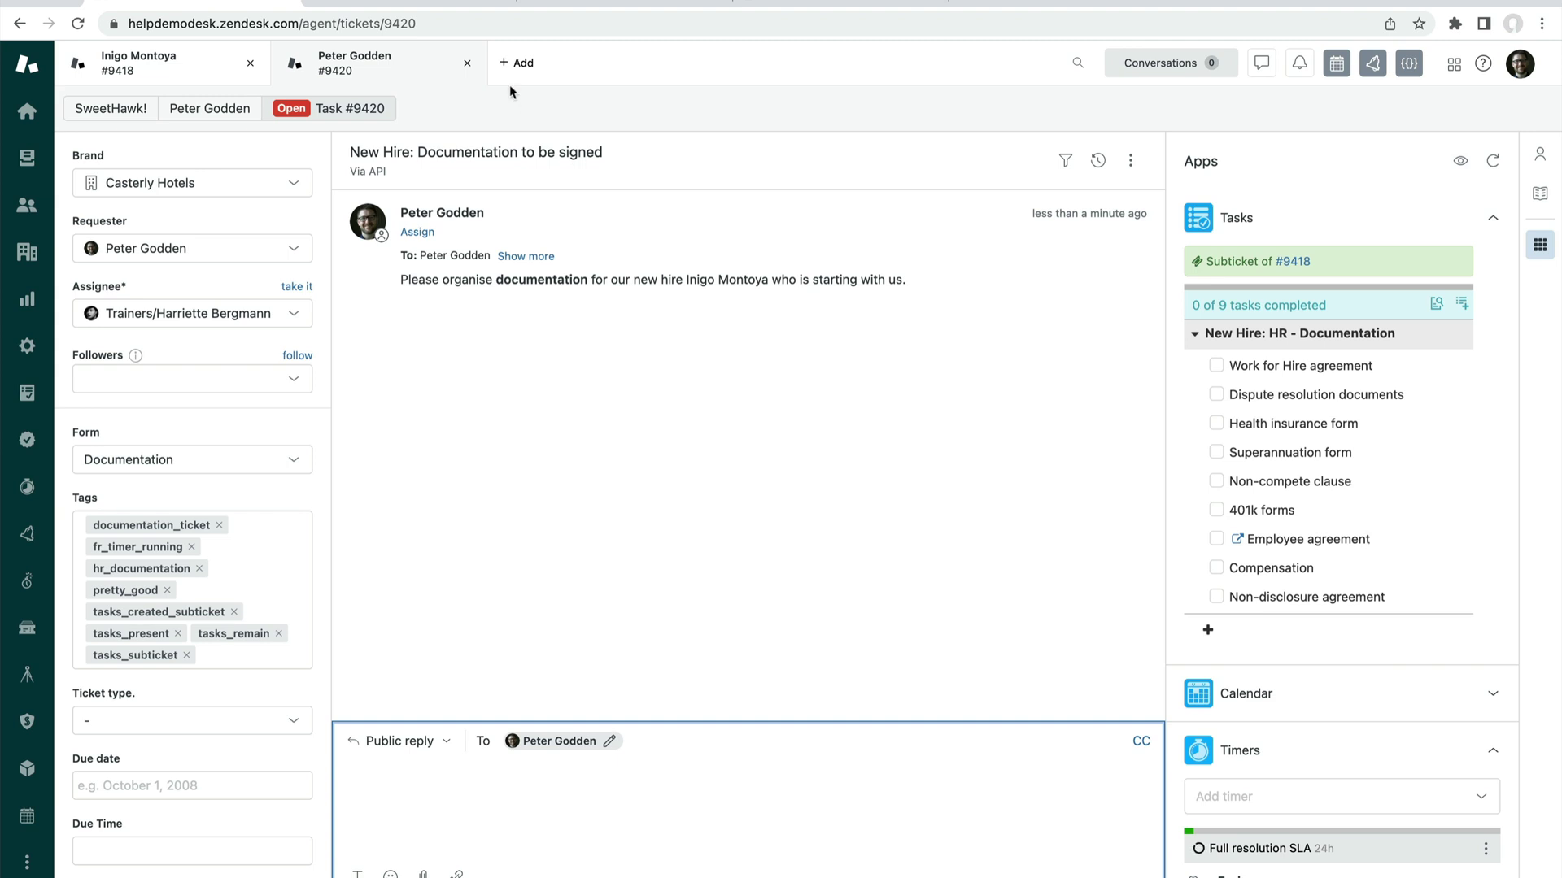
left_click(467, 63)
left_click(250, 62)
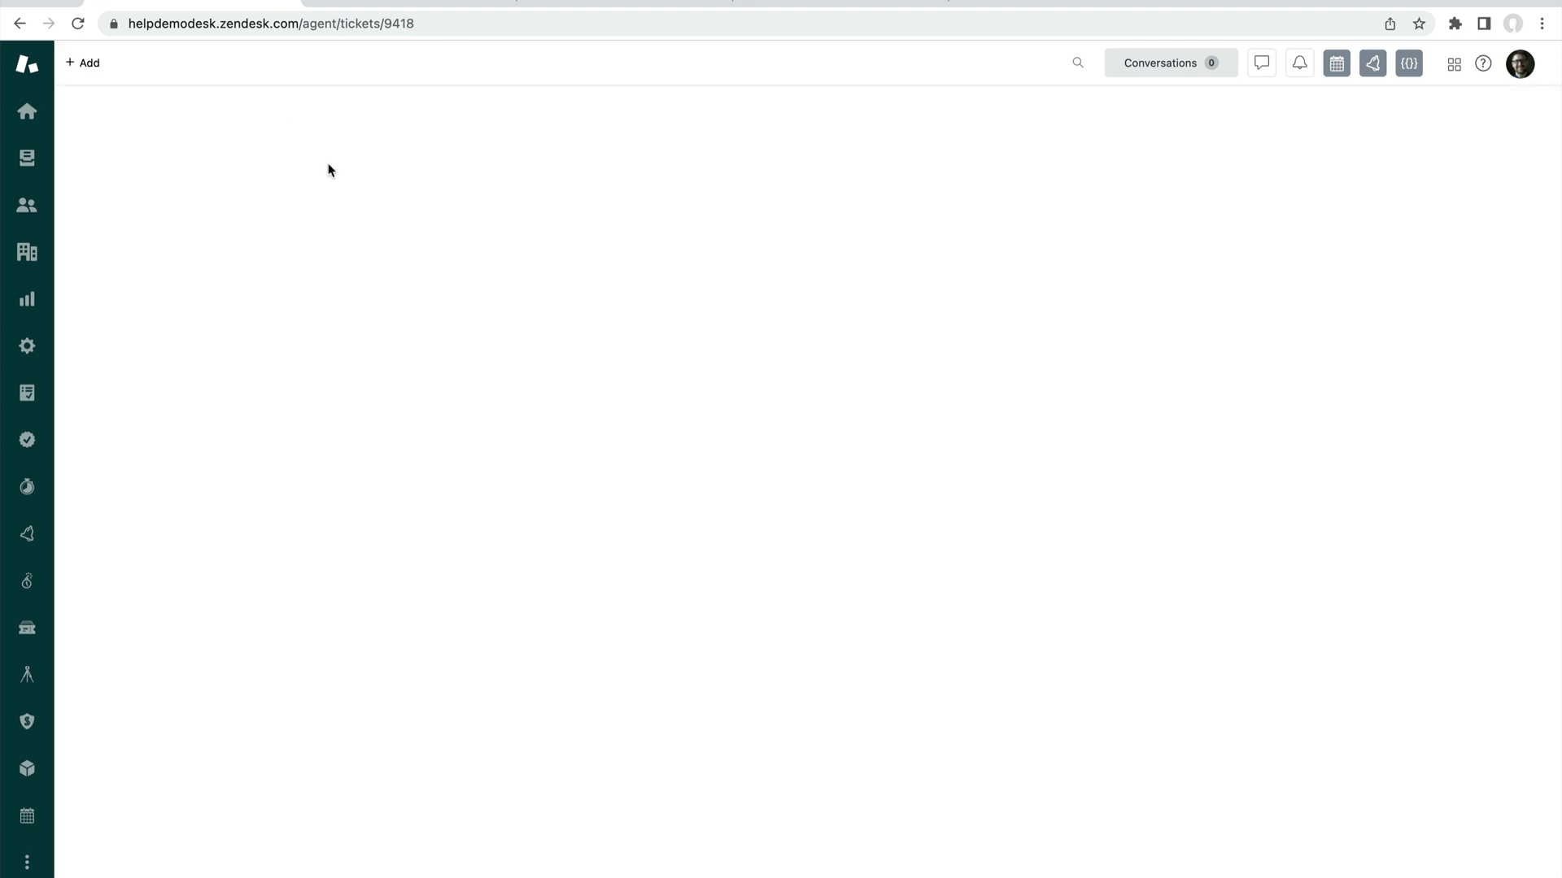
Add a task list named Onboarding with Automatic switched on.
left_click(27, 393)
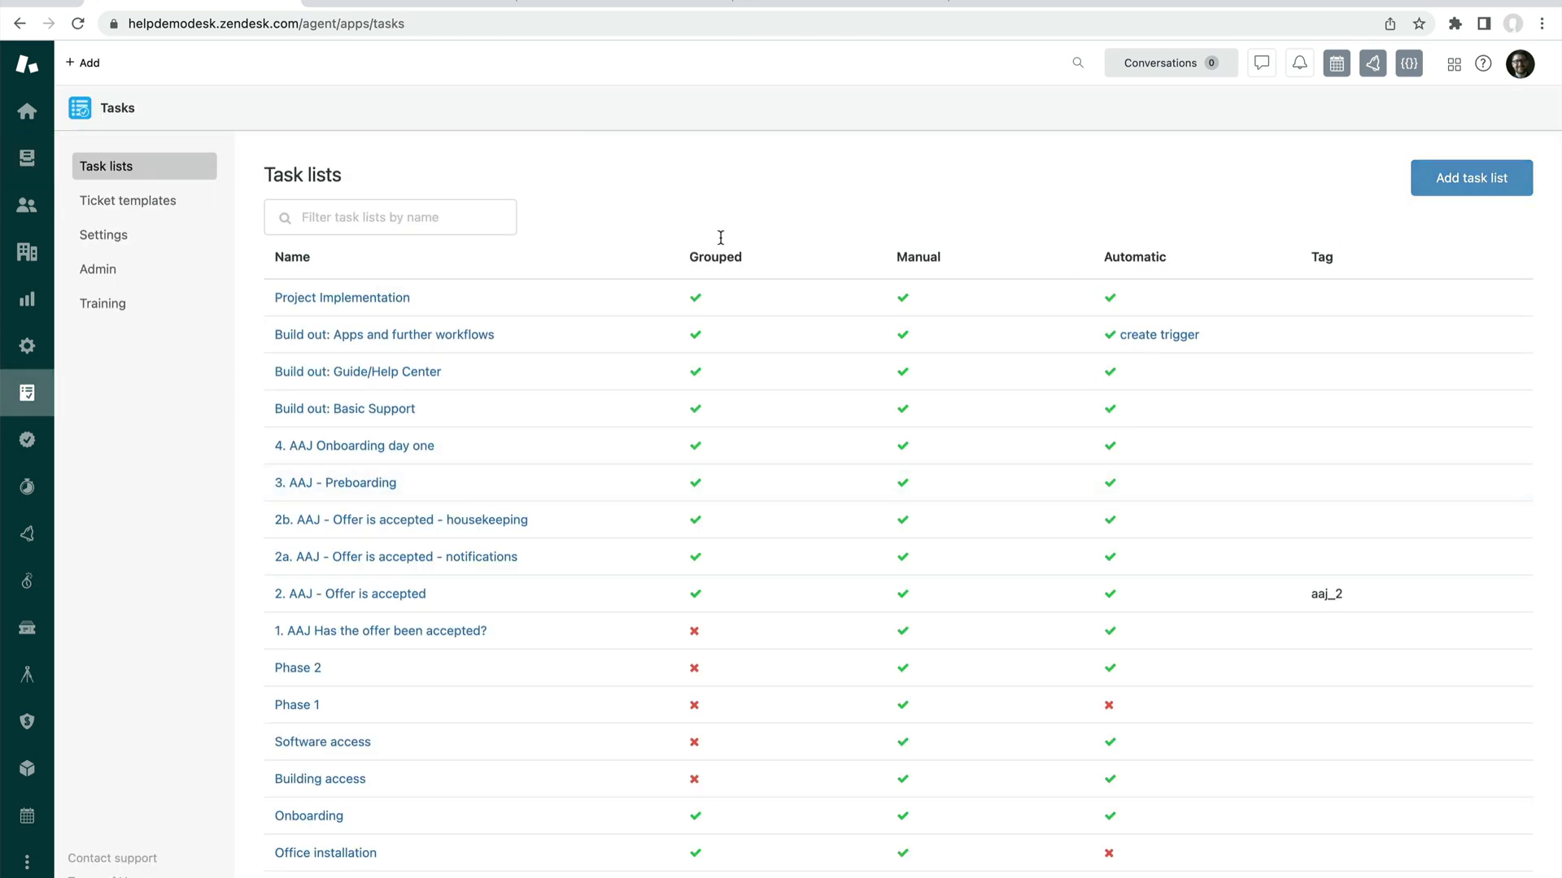
left_click(1478, 180)
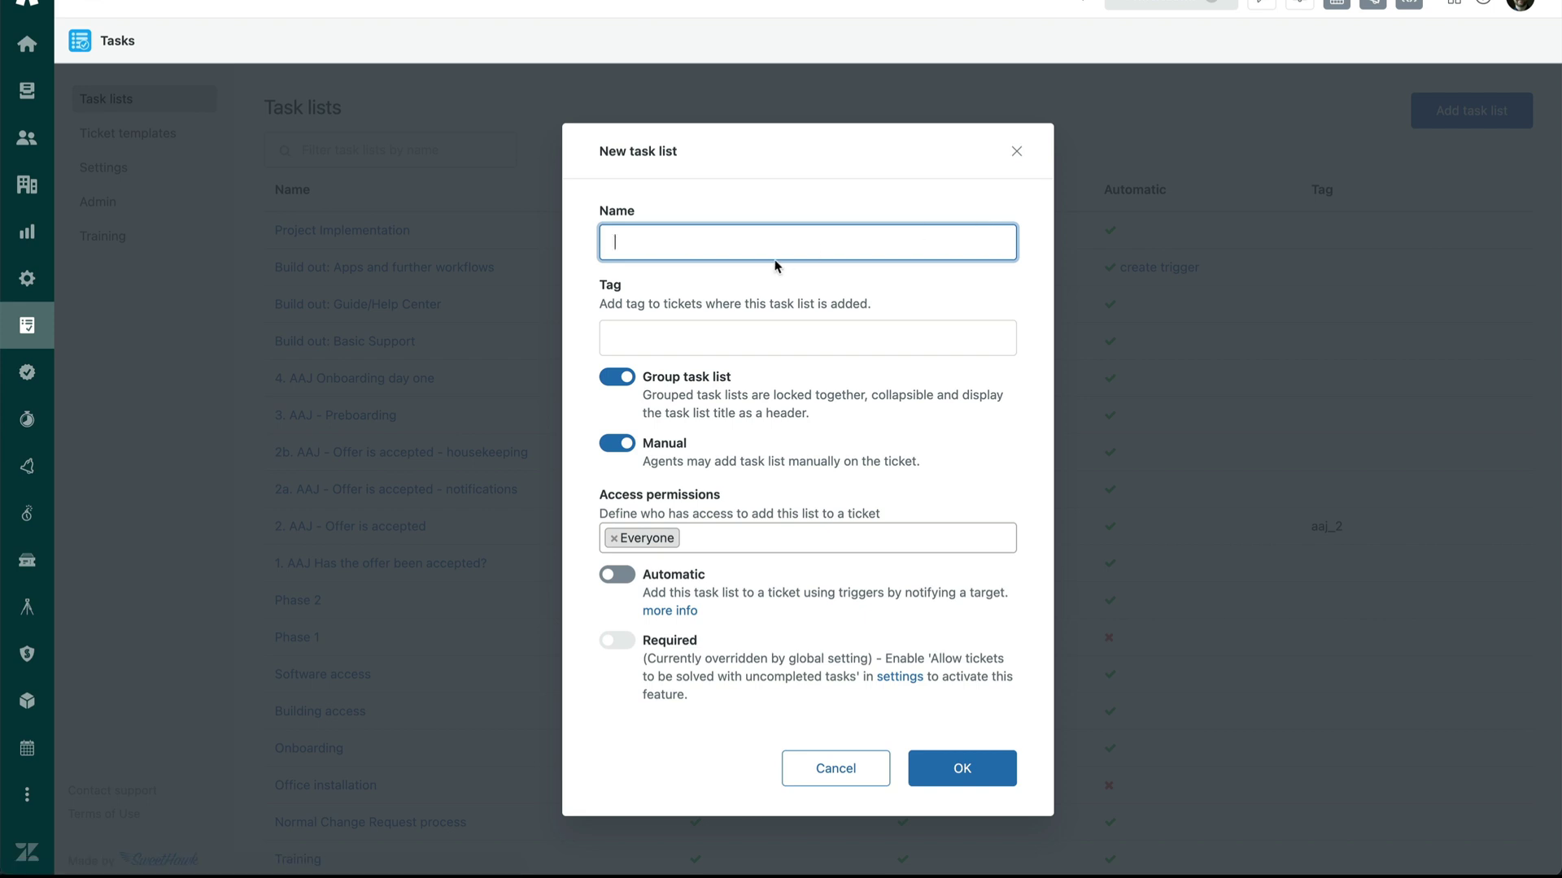
type("AOnboarding")
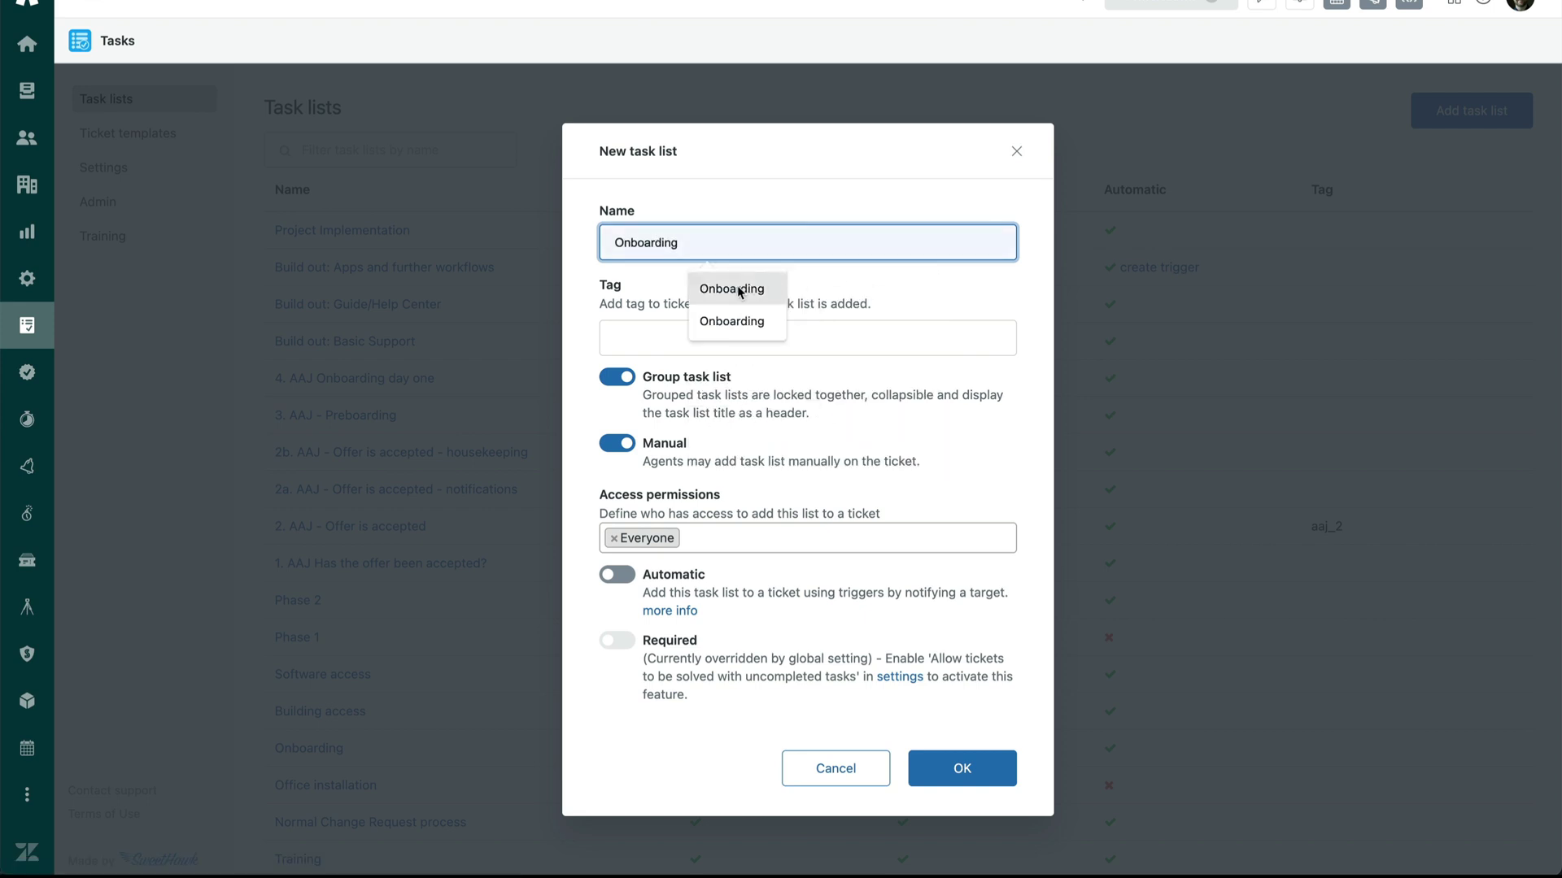
left_click(747, 305)
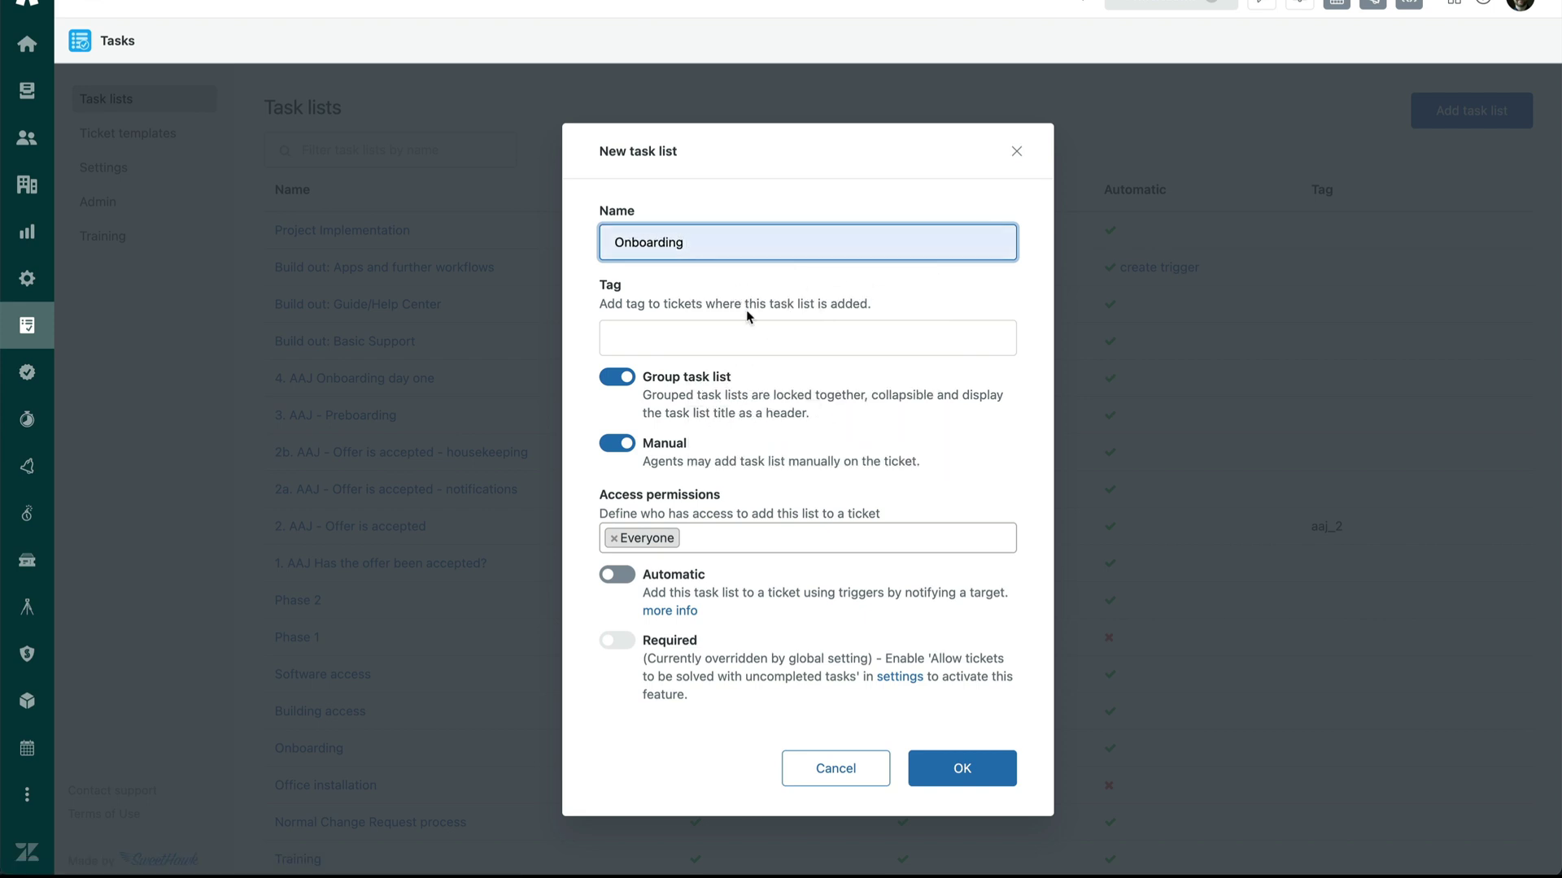
left_click(624, 579)
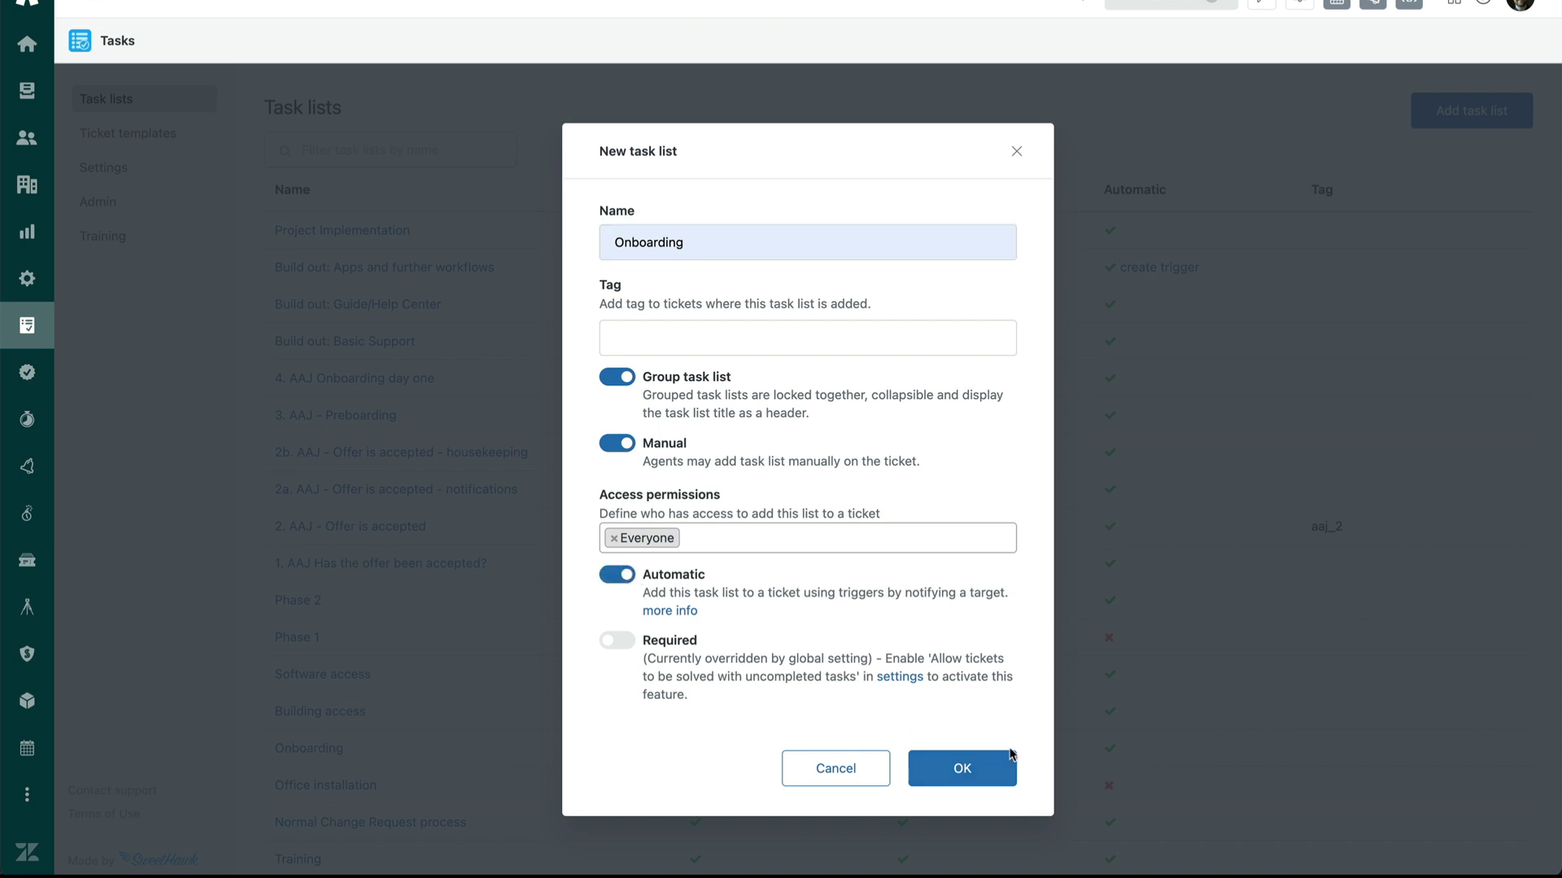
left_click(996, 777)
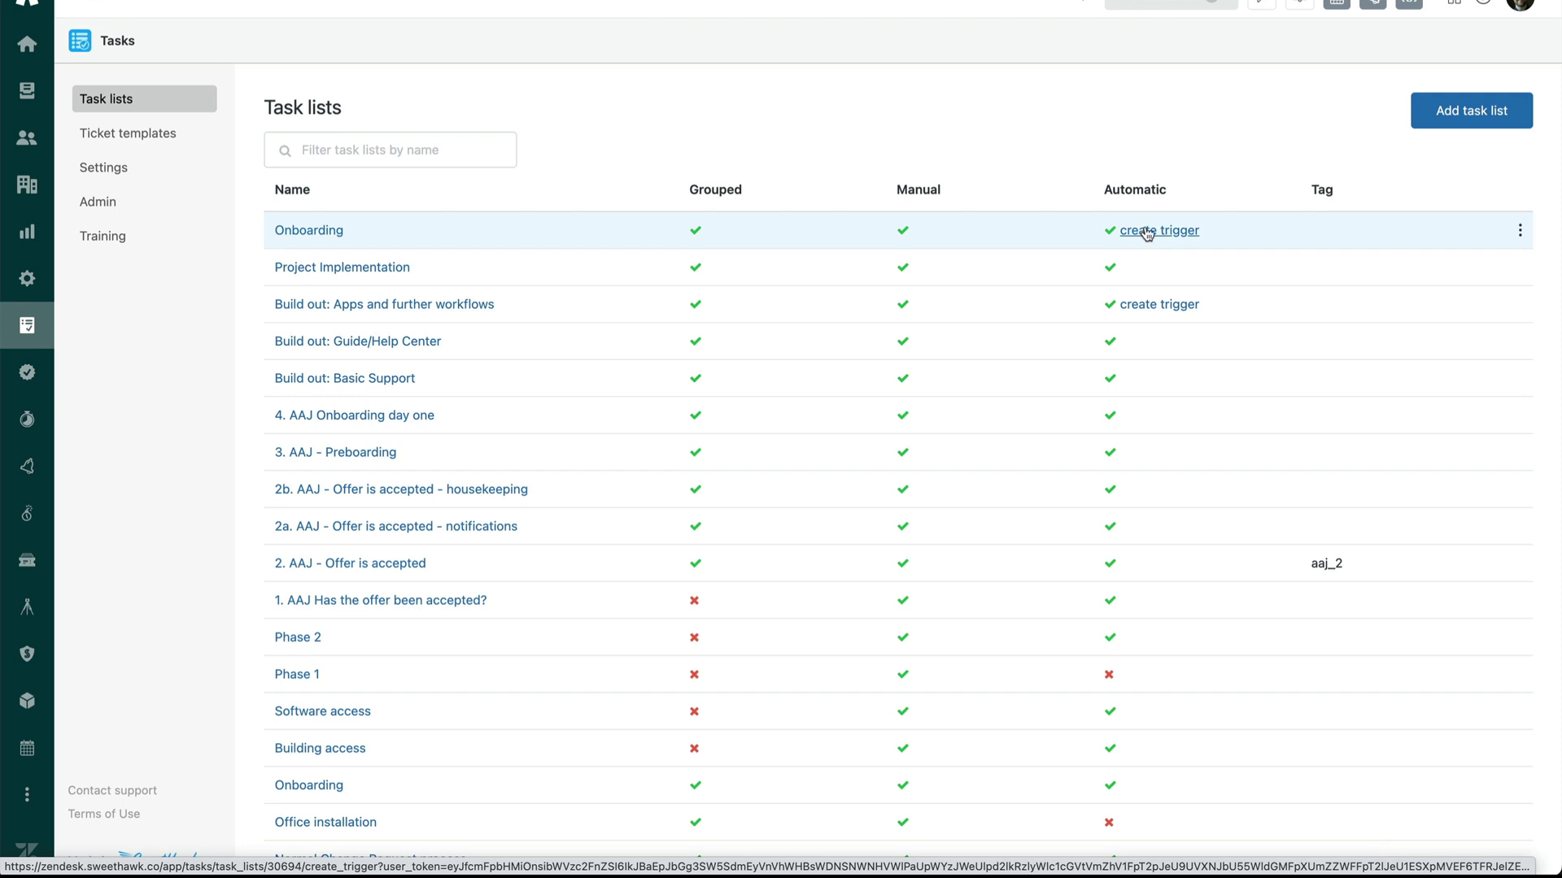
Add a Contract Signed task to Onboarding with the internal CRM system note and help-centre link.
left_click(309, 233)
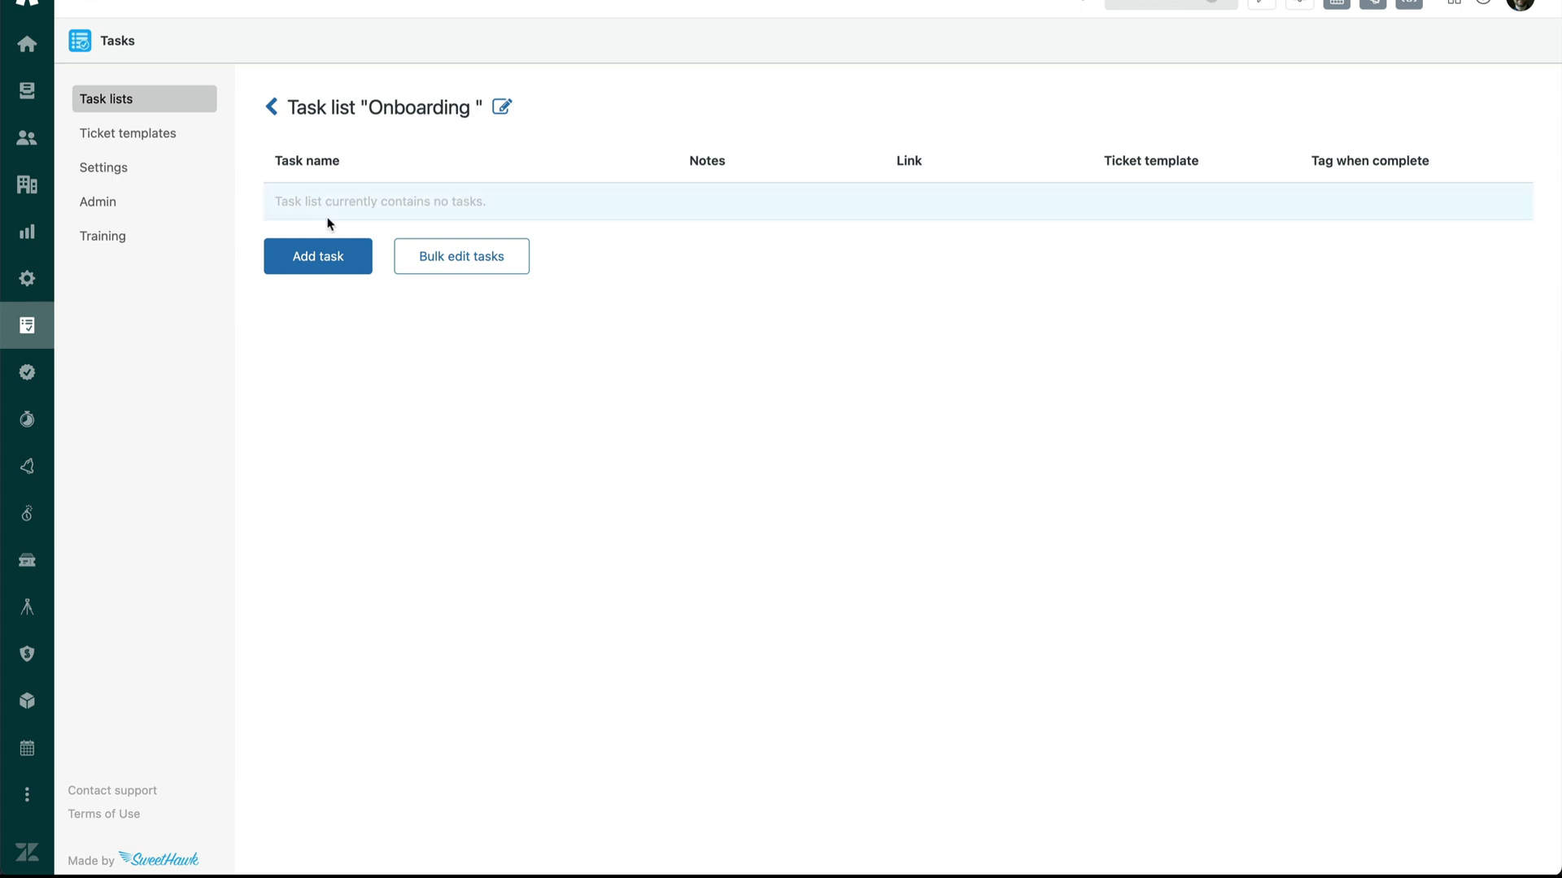
left_click(332, 263)
type("Co")
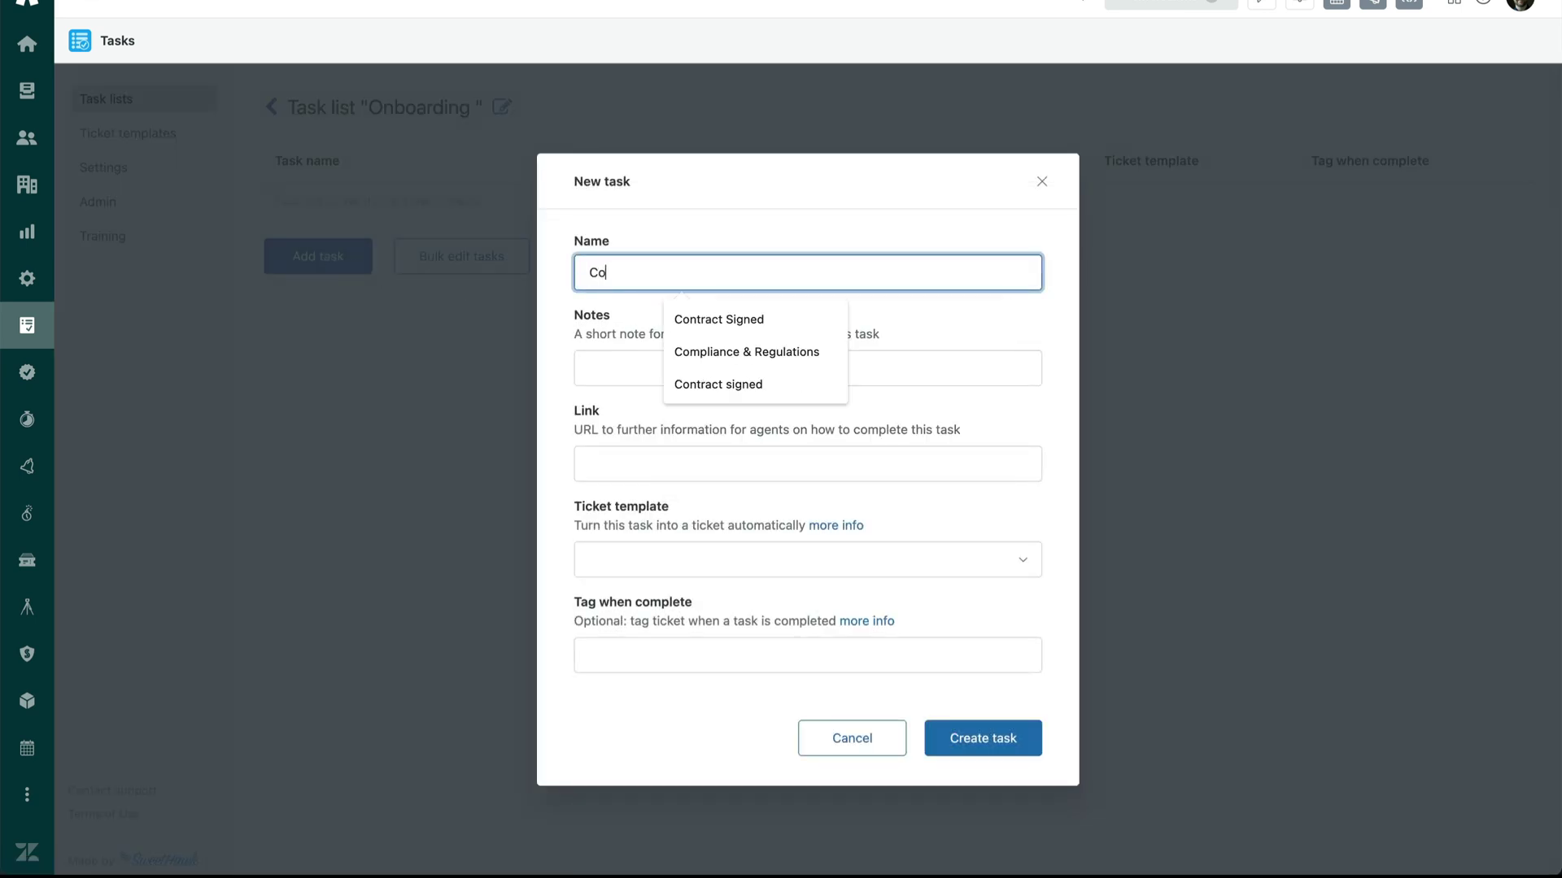
type("ntra")
left_click(708, 317)
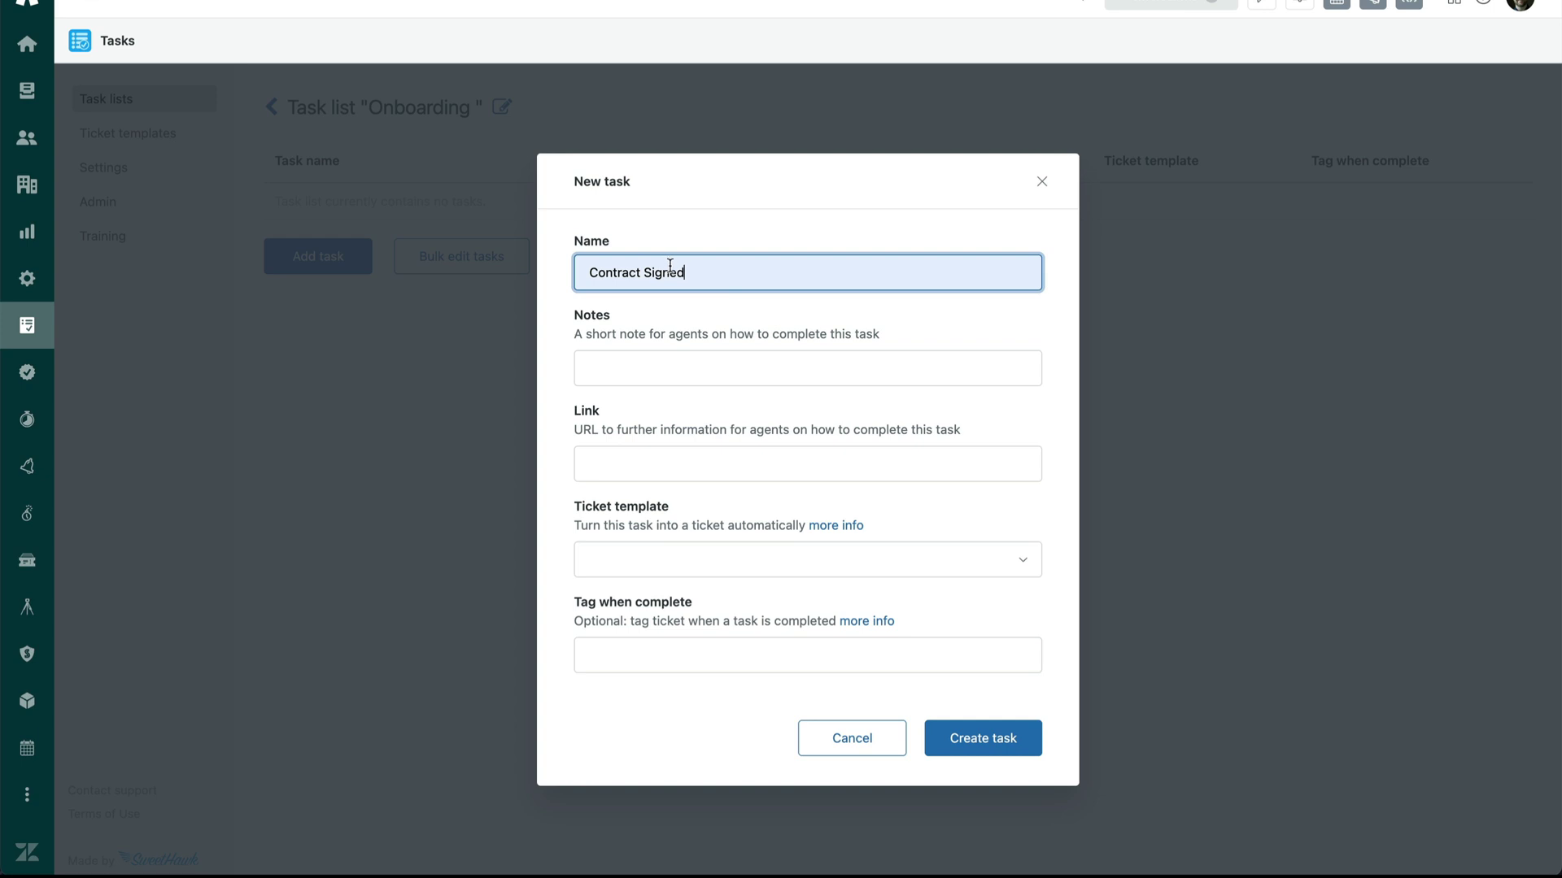
left_click(691, 368)
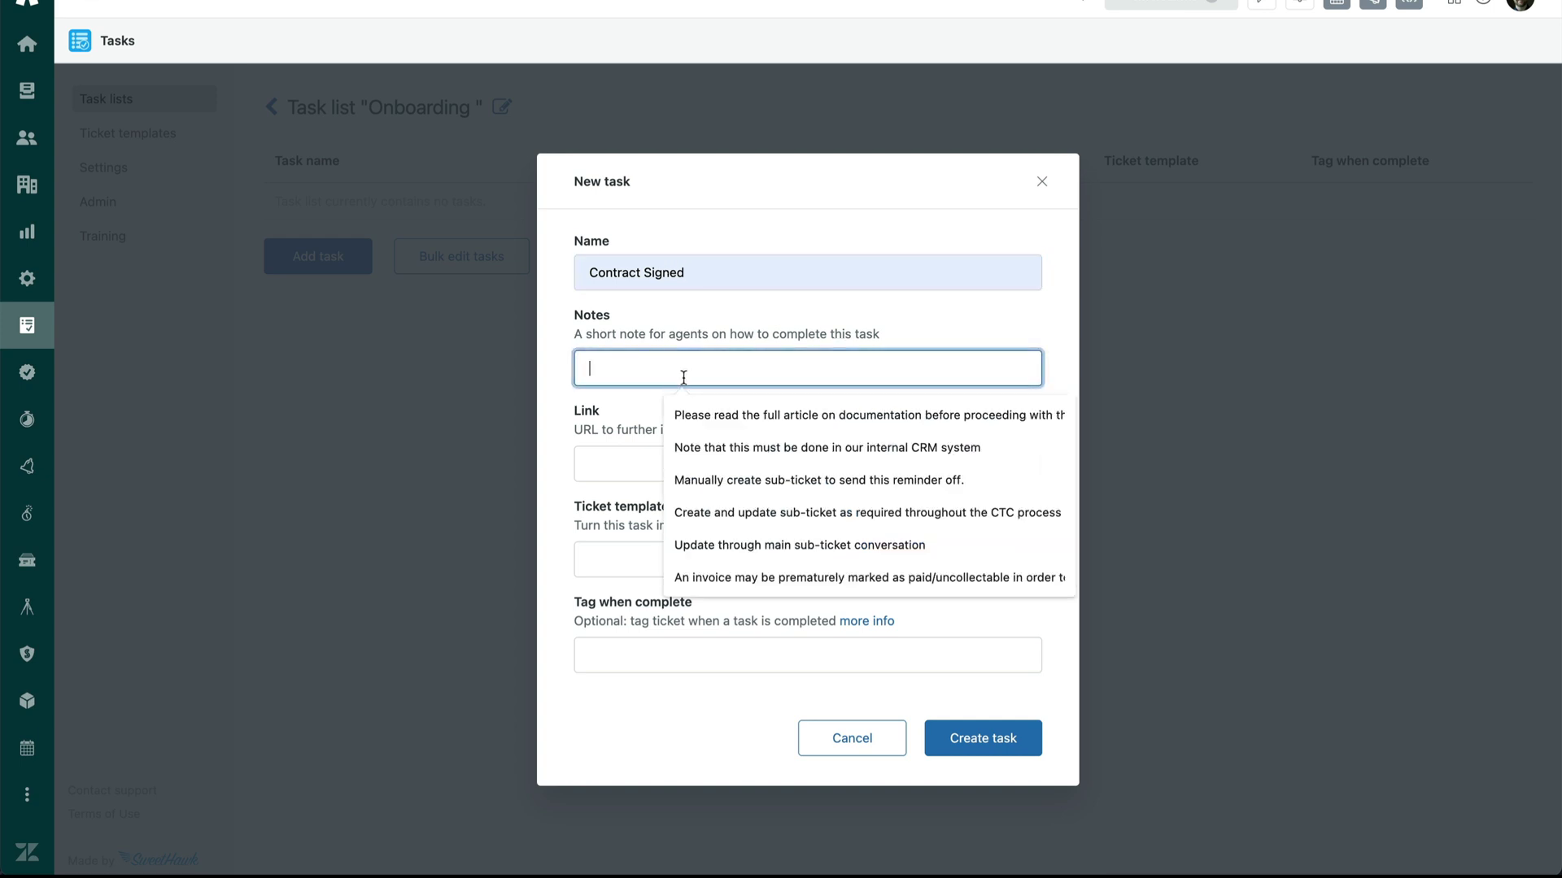
left_click(737, 440)
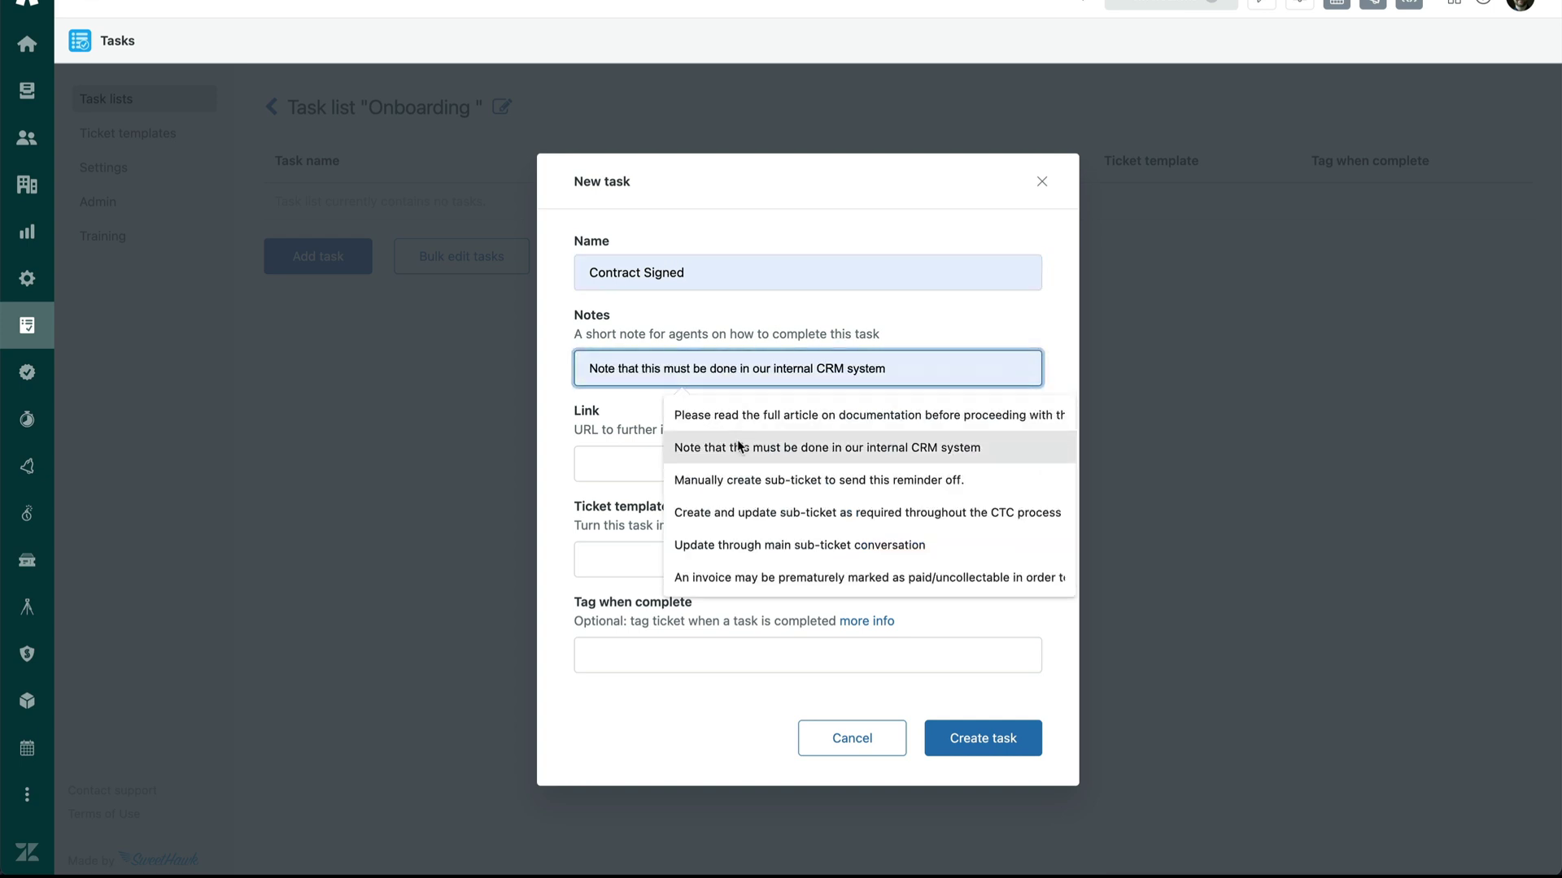
left_click(627, 466)
left_click(737, 508)
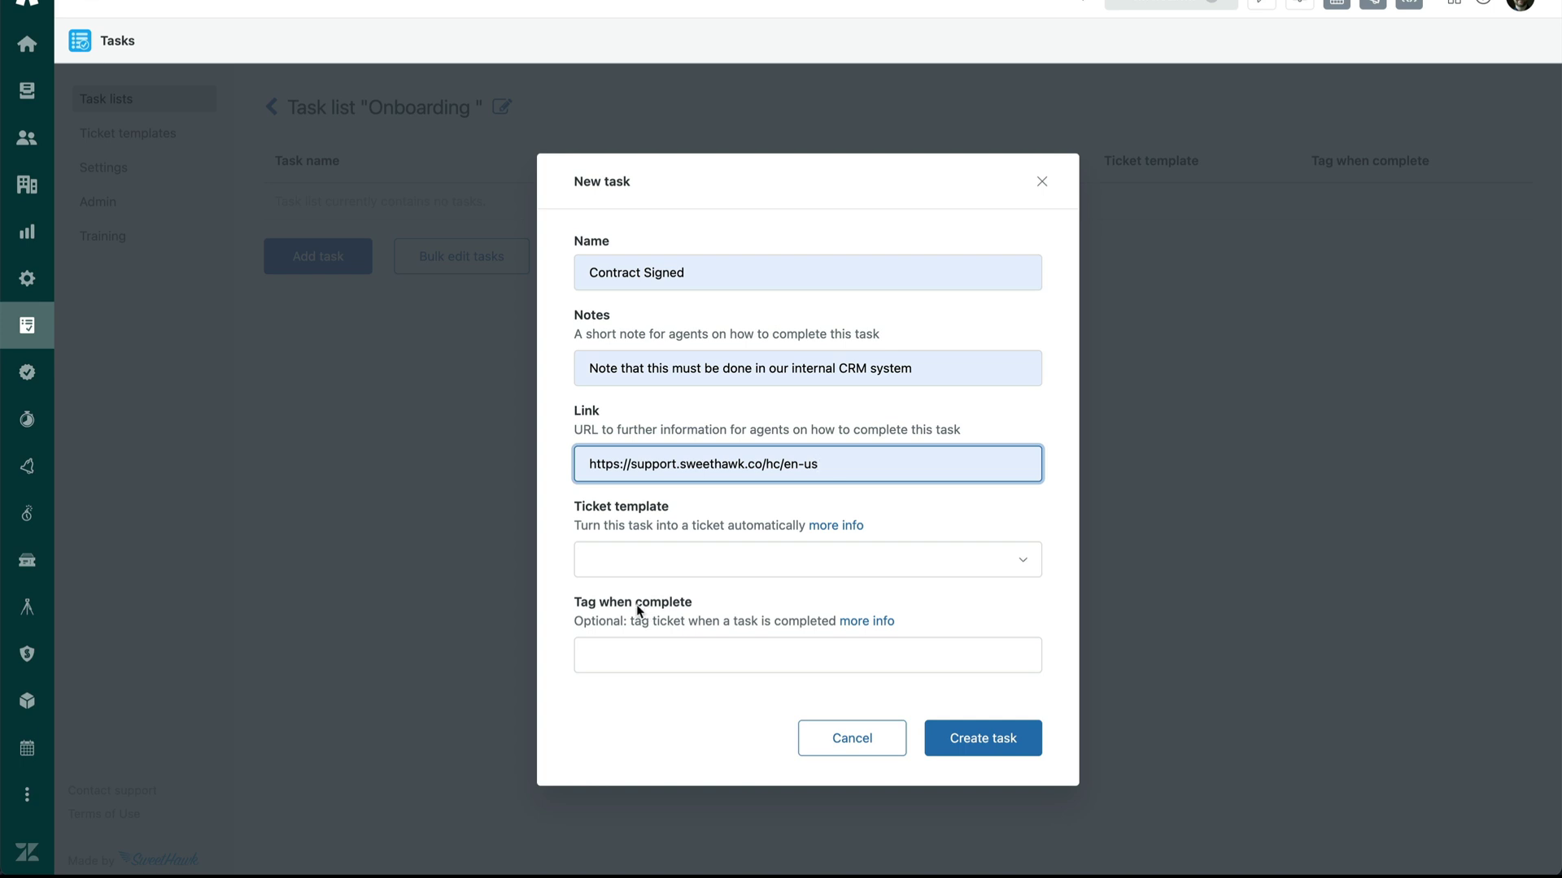
left_click(1004, 742)
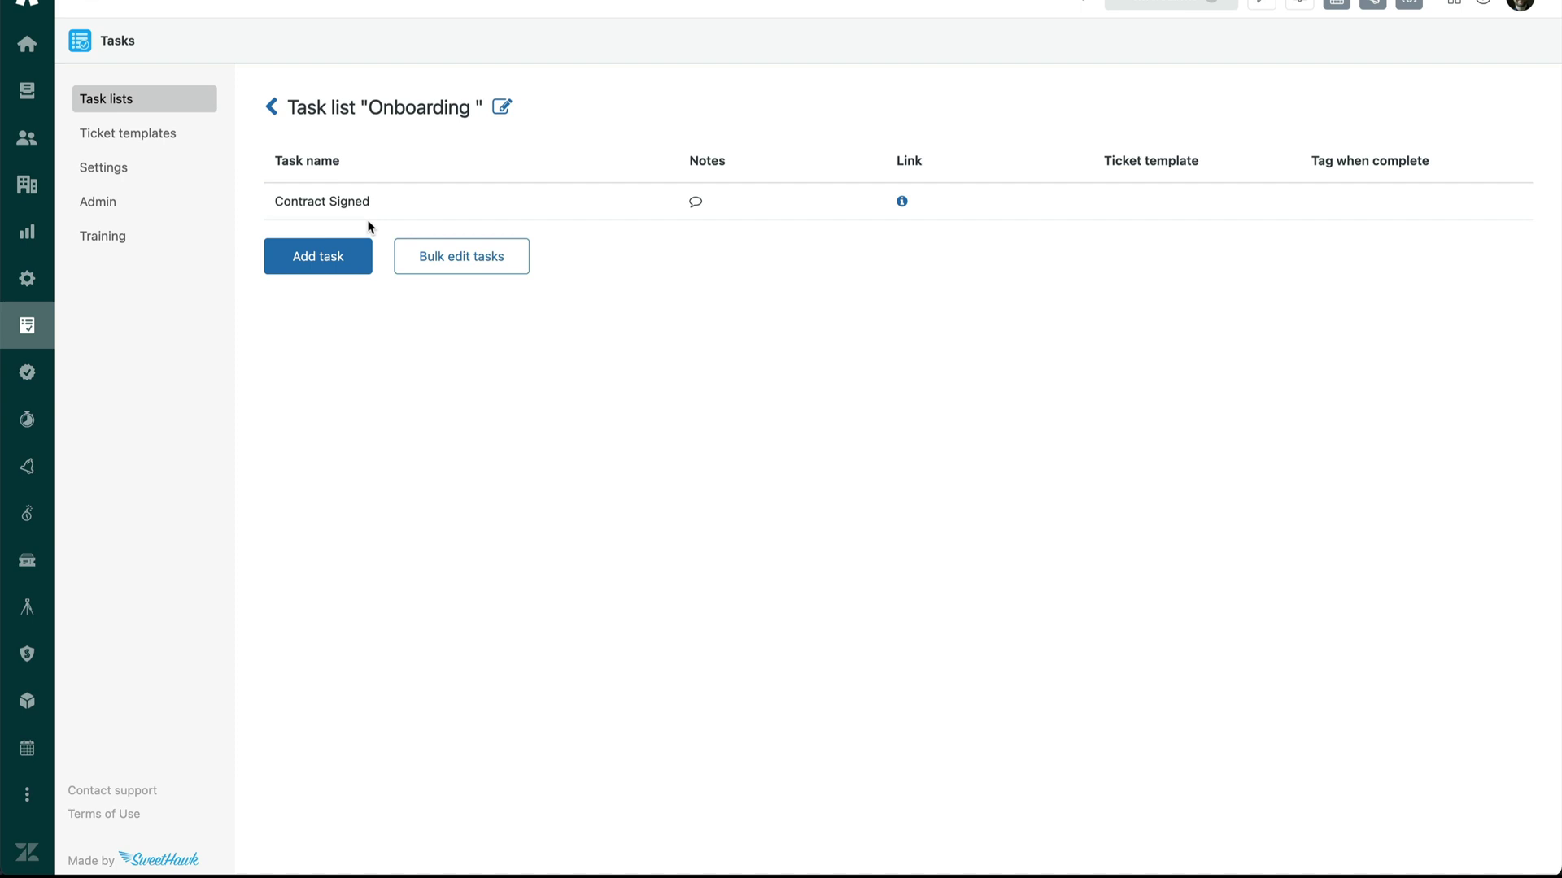
Bulk-replace the Onboarding tasks with nine pasted lines, Contract Signed through Follow up on customer questions.
left_click(490, 270)
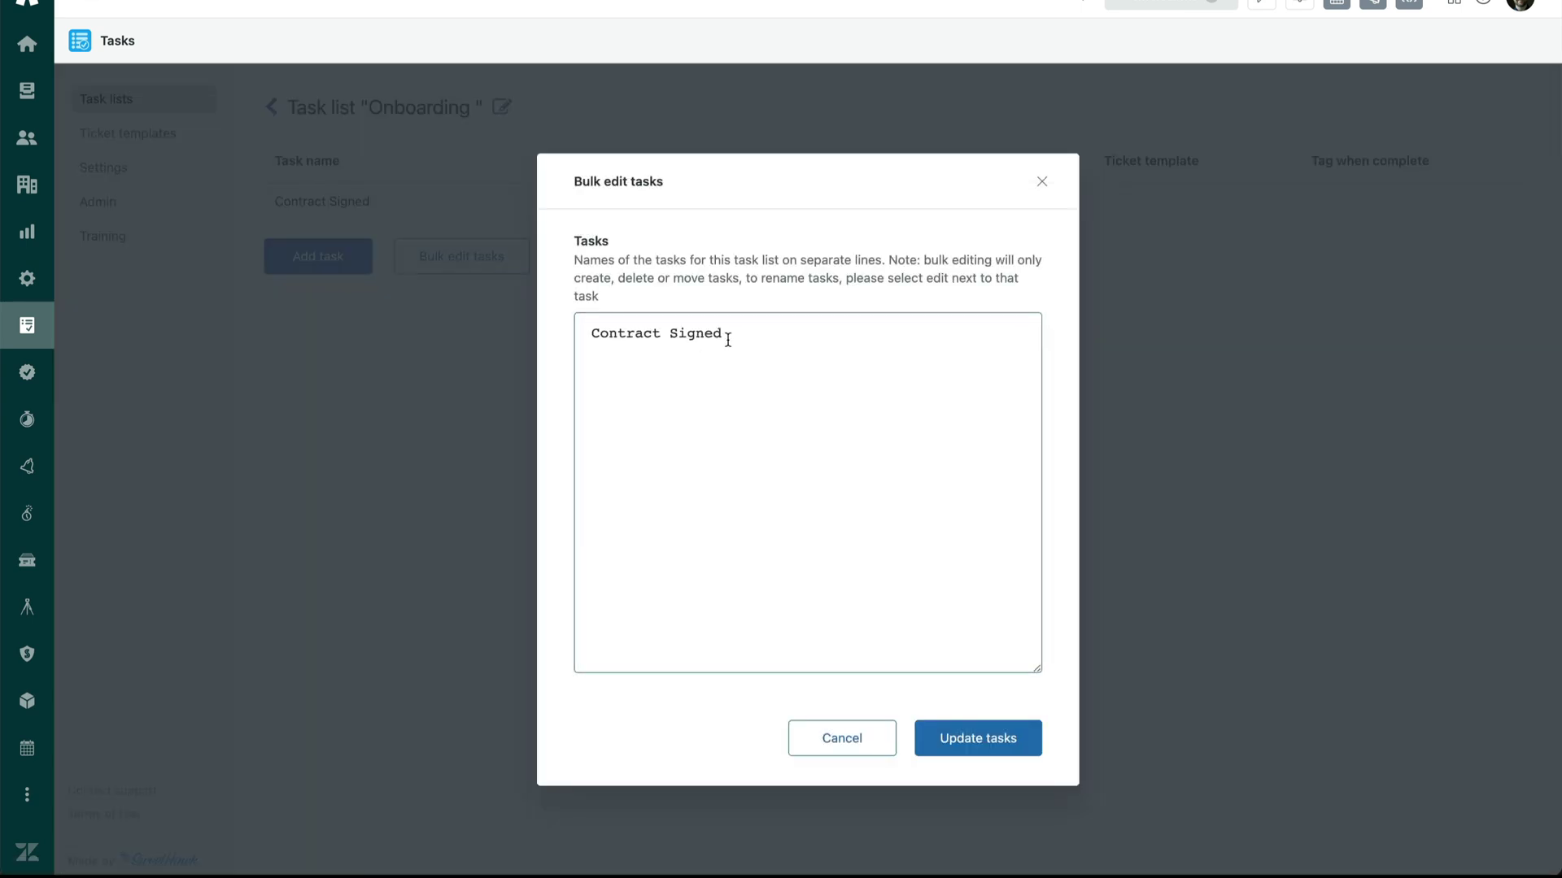
triple_click(622, 322)
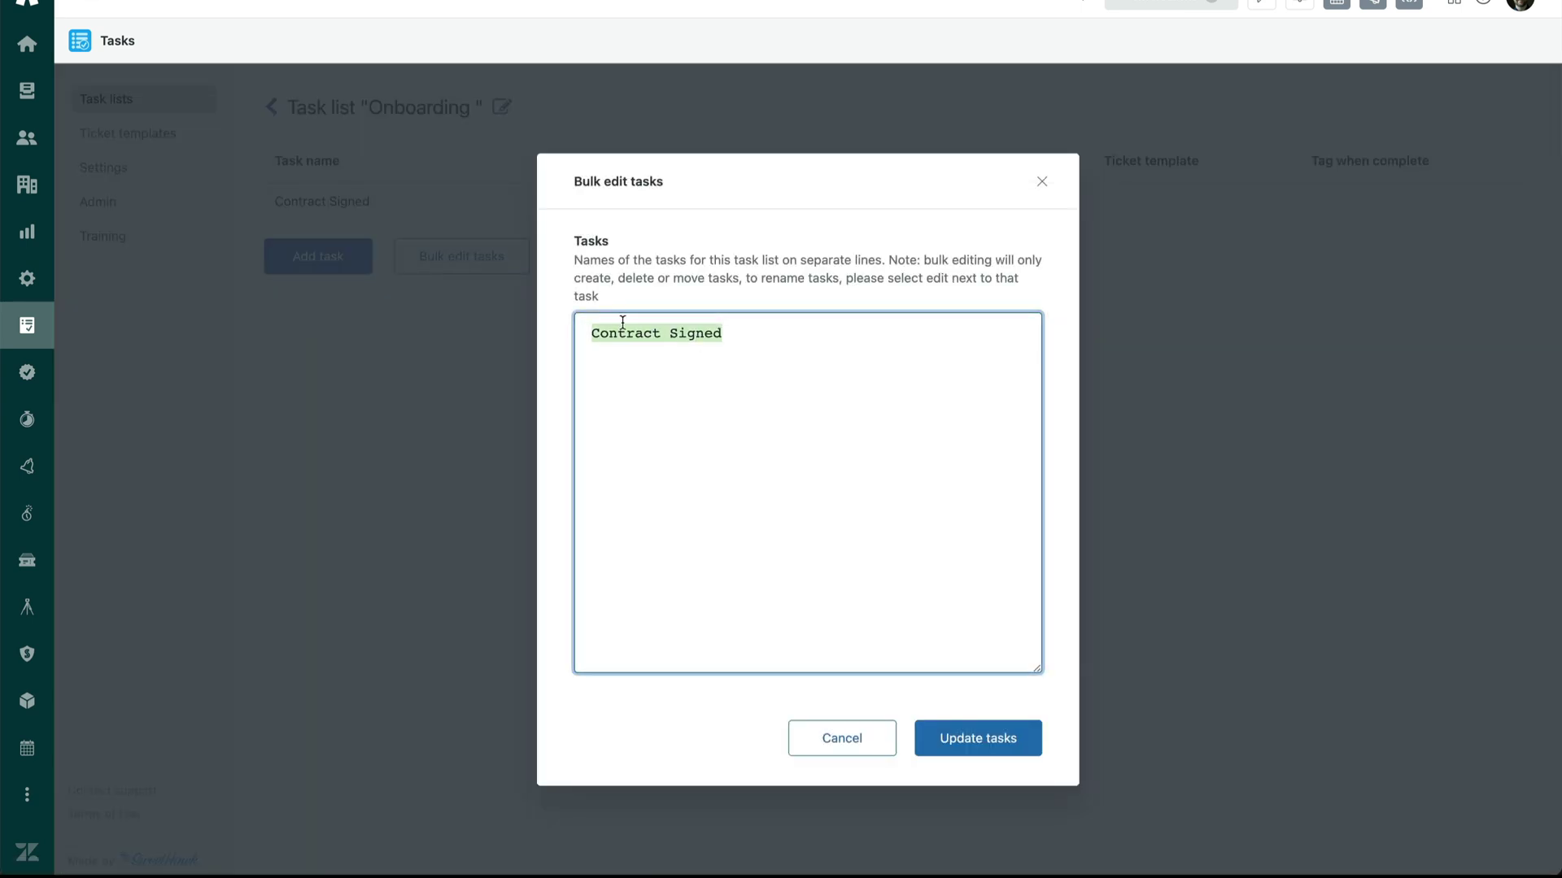
type("Contract Signed Deal Closed in SFDC Create implementation plan Setup onboarding kickoff call Onboarding kick off call with customer & stakeholder Share implementation plan & schedule Onsite Training Checkin after training Follow up on customer questions")
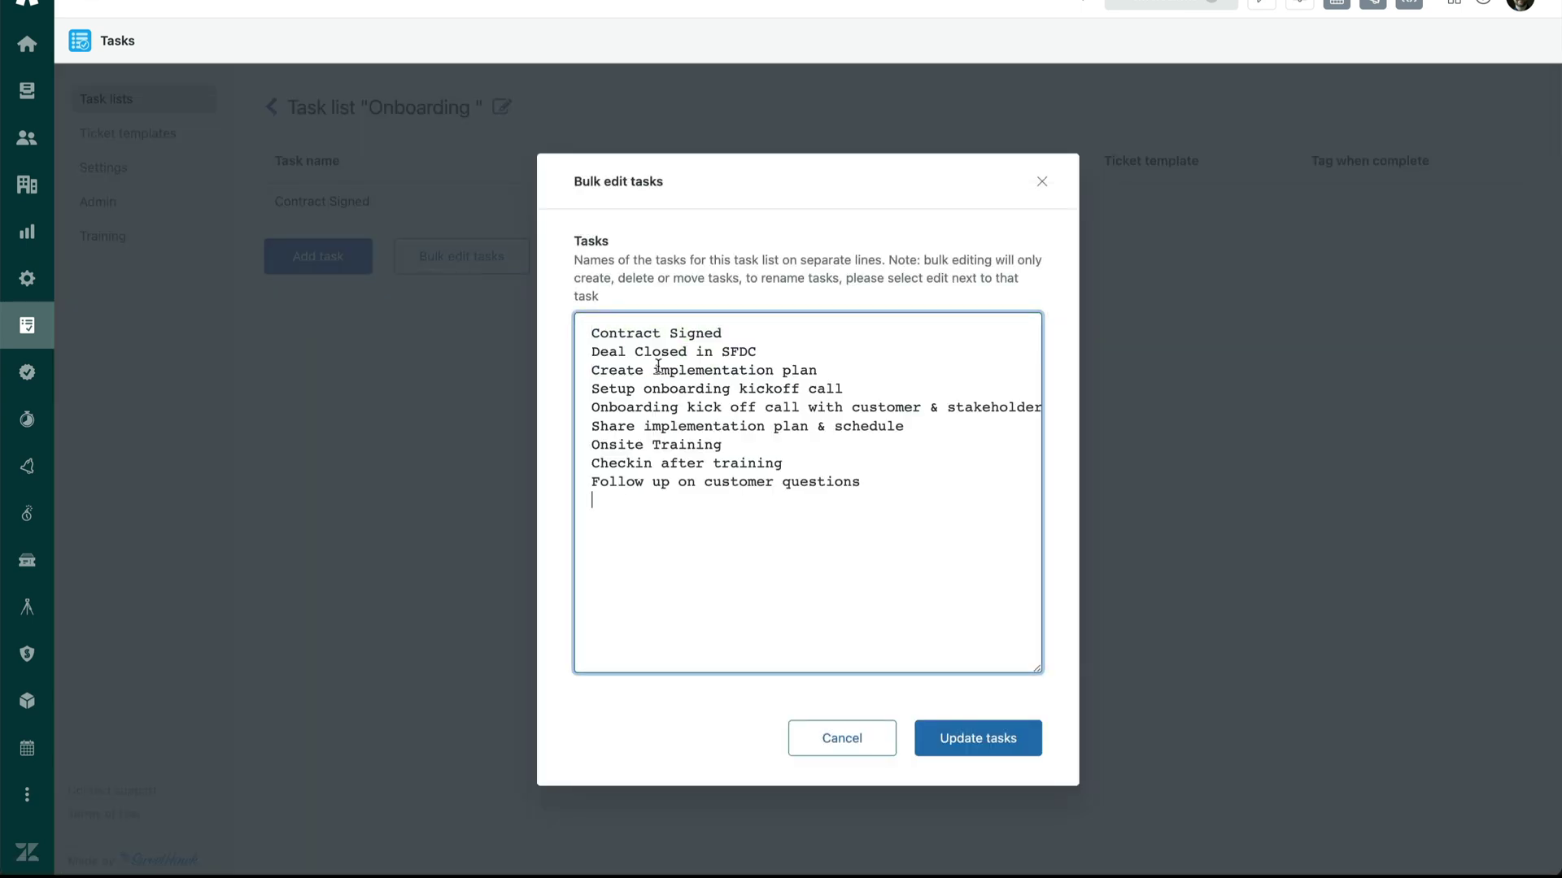
left_click(996, 747)
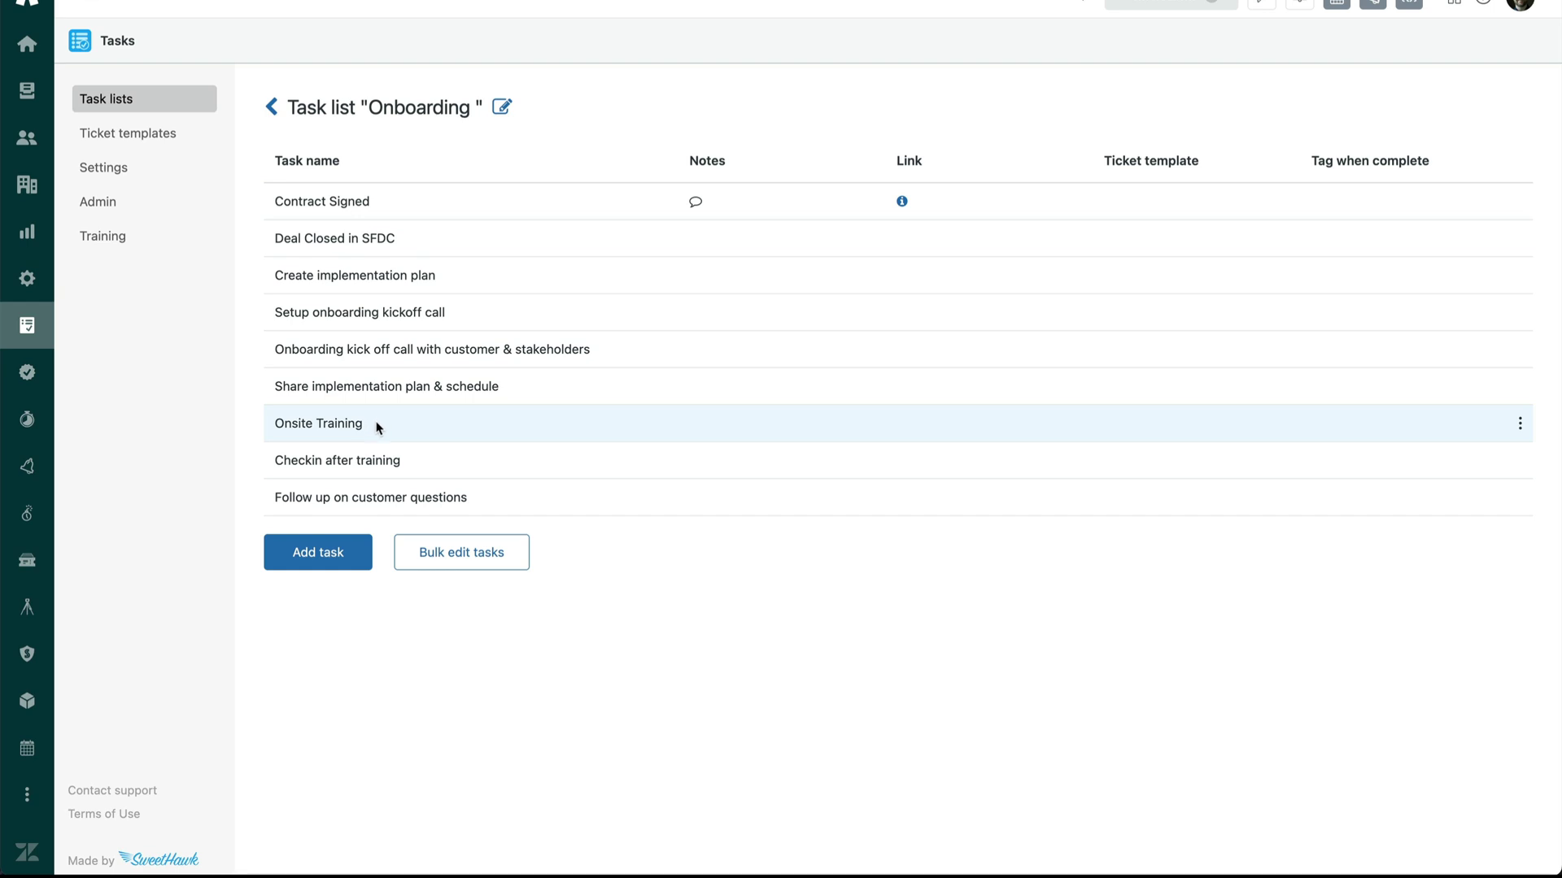
Start a new ticket template named Contract signed.
left_click(128, 135)
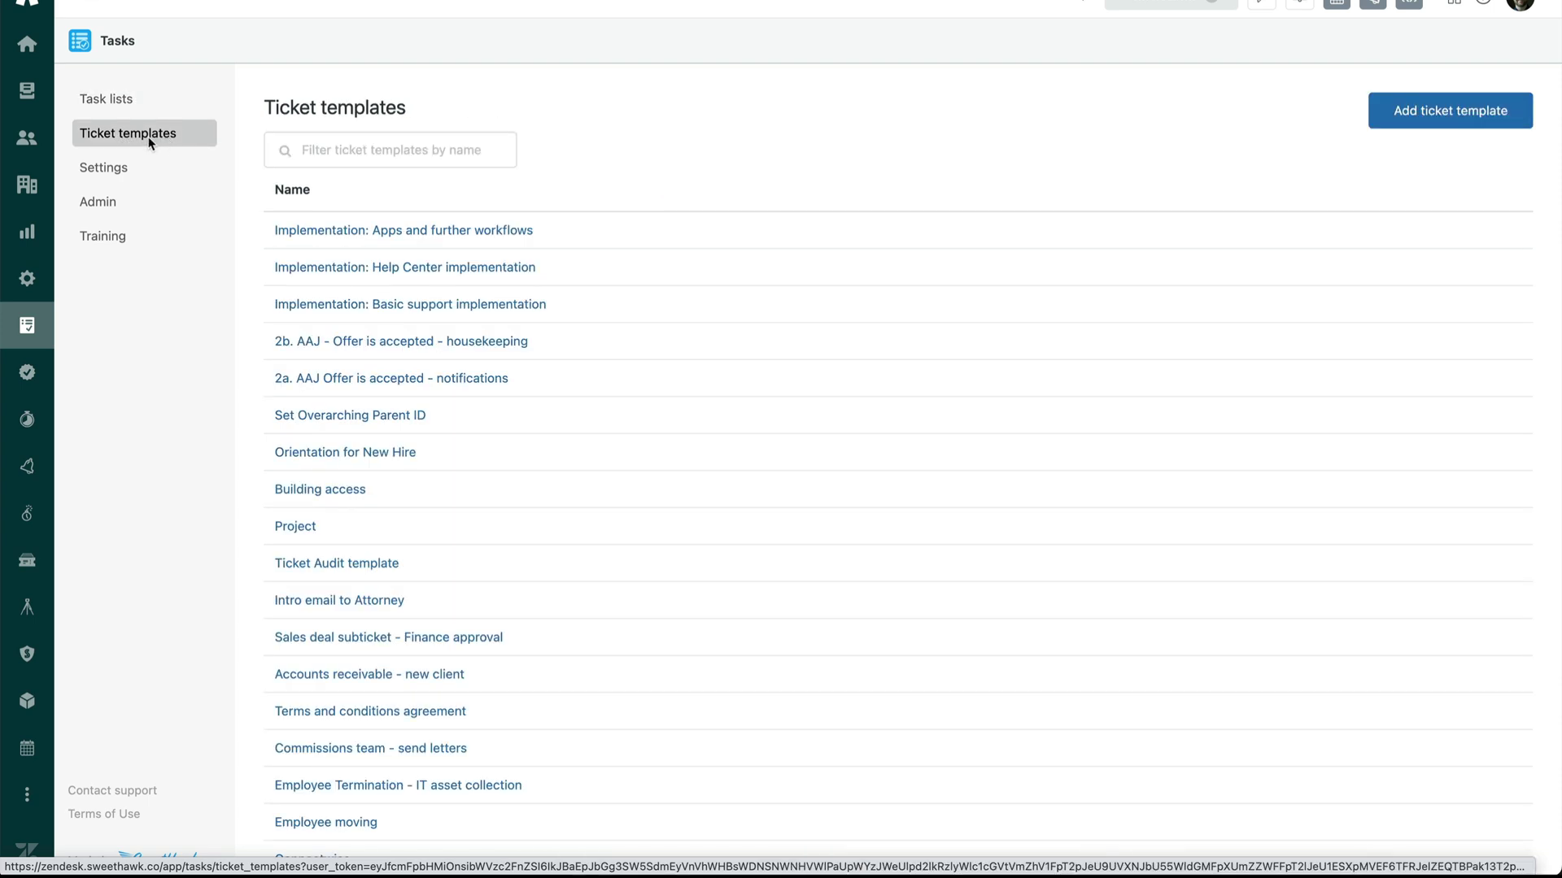
left_click(1477, 118)
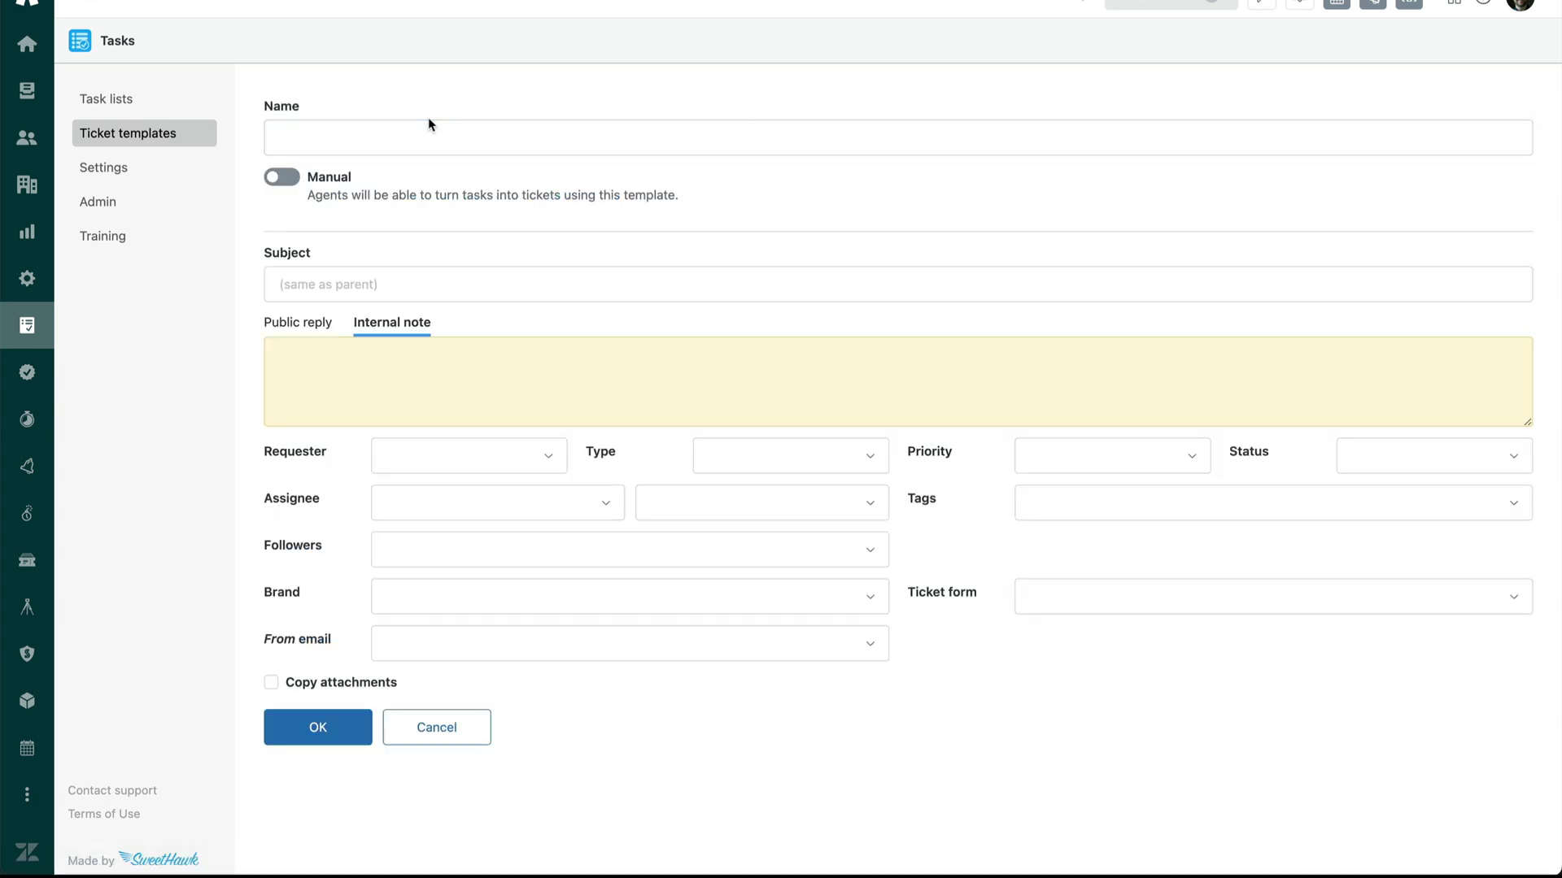
left_click(425, 132)
type("Contract signed")
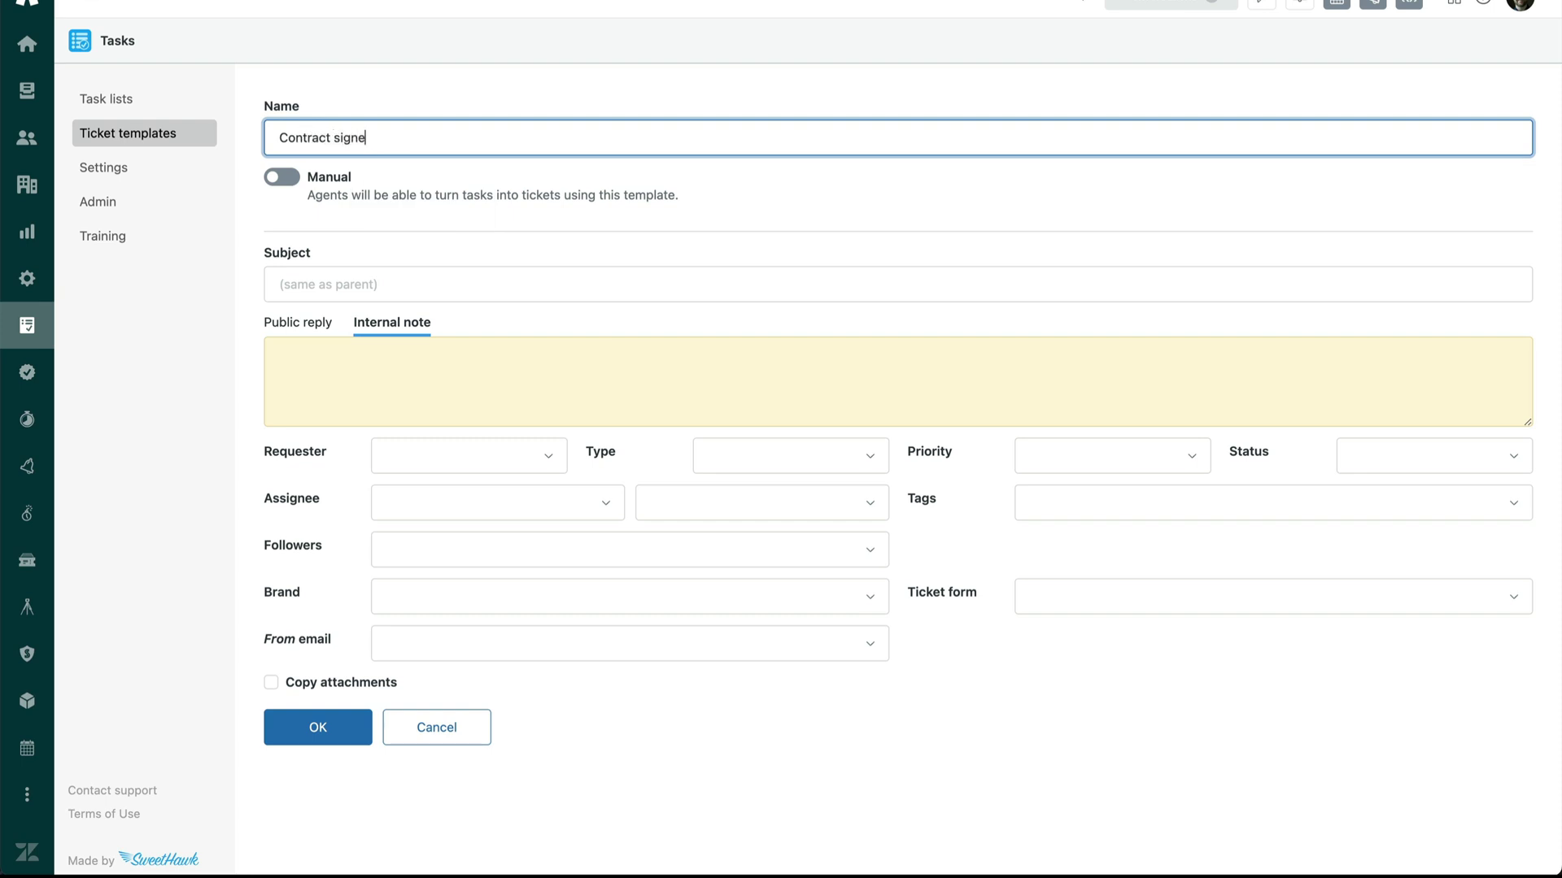
Enter 'Contract needs to be signed' as the subject and copy it into the internal note.
left_click(364, 283)
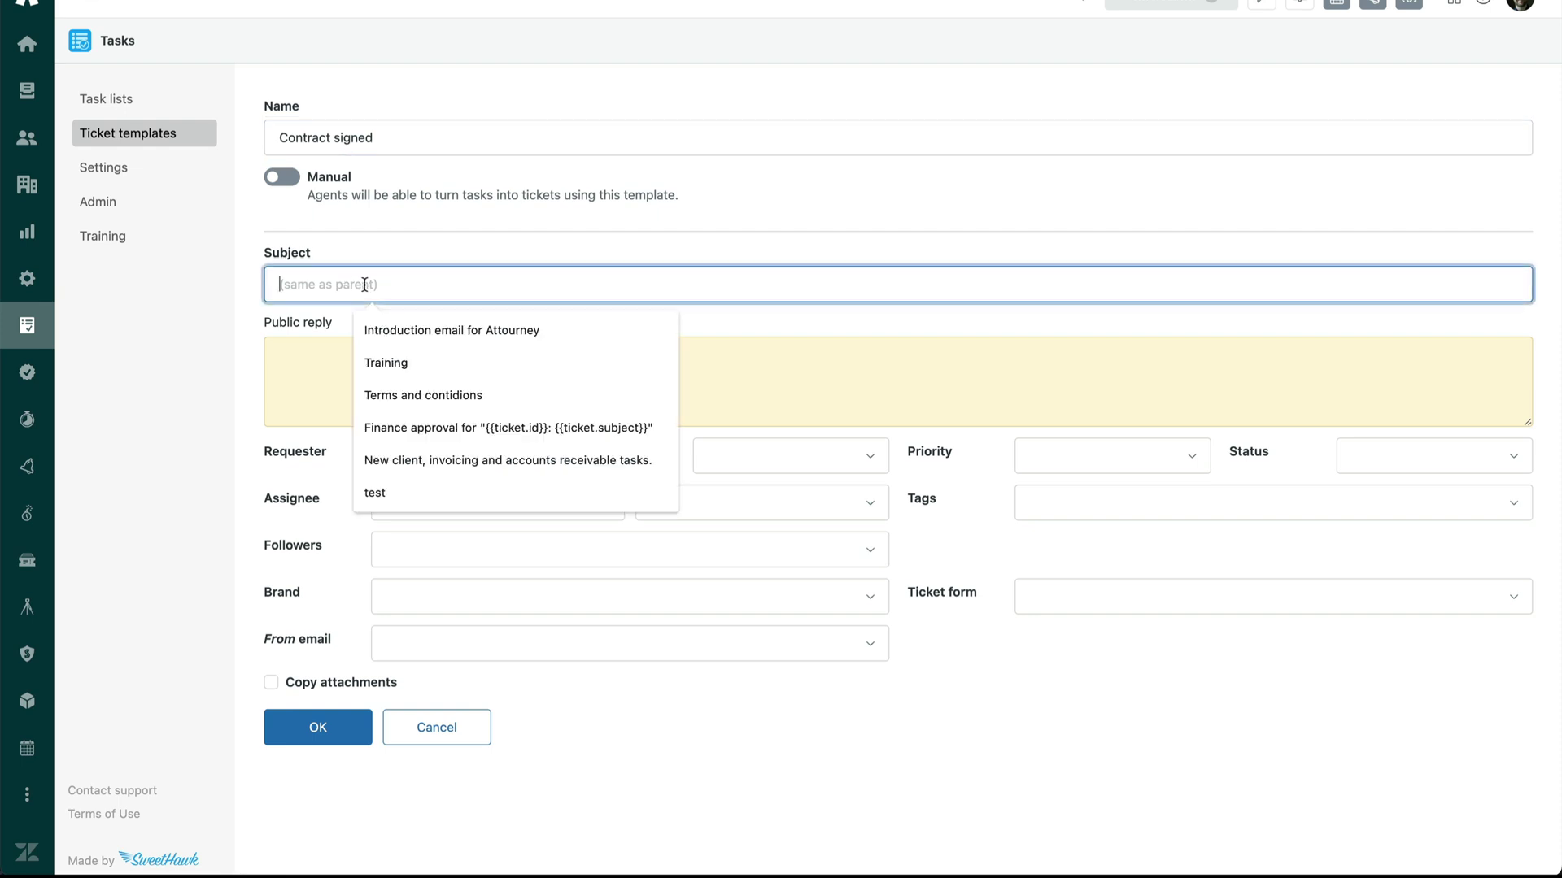
type("Contract needs to be signed")
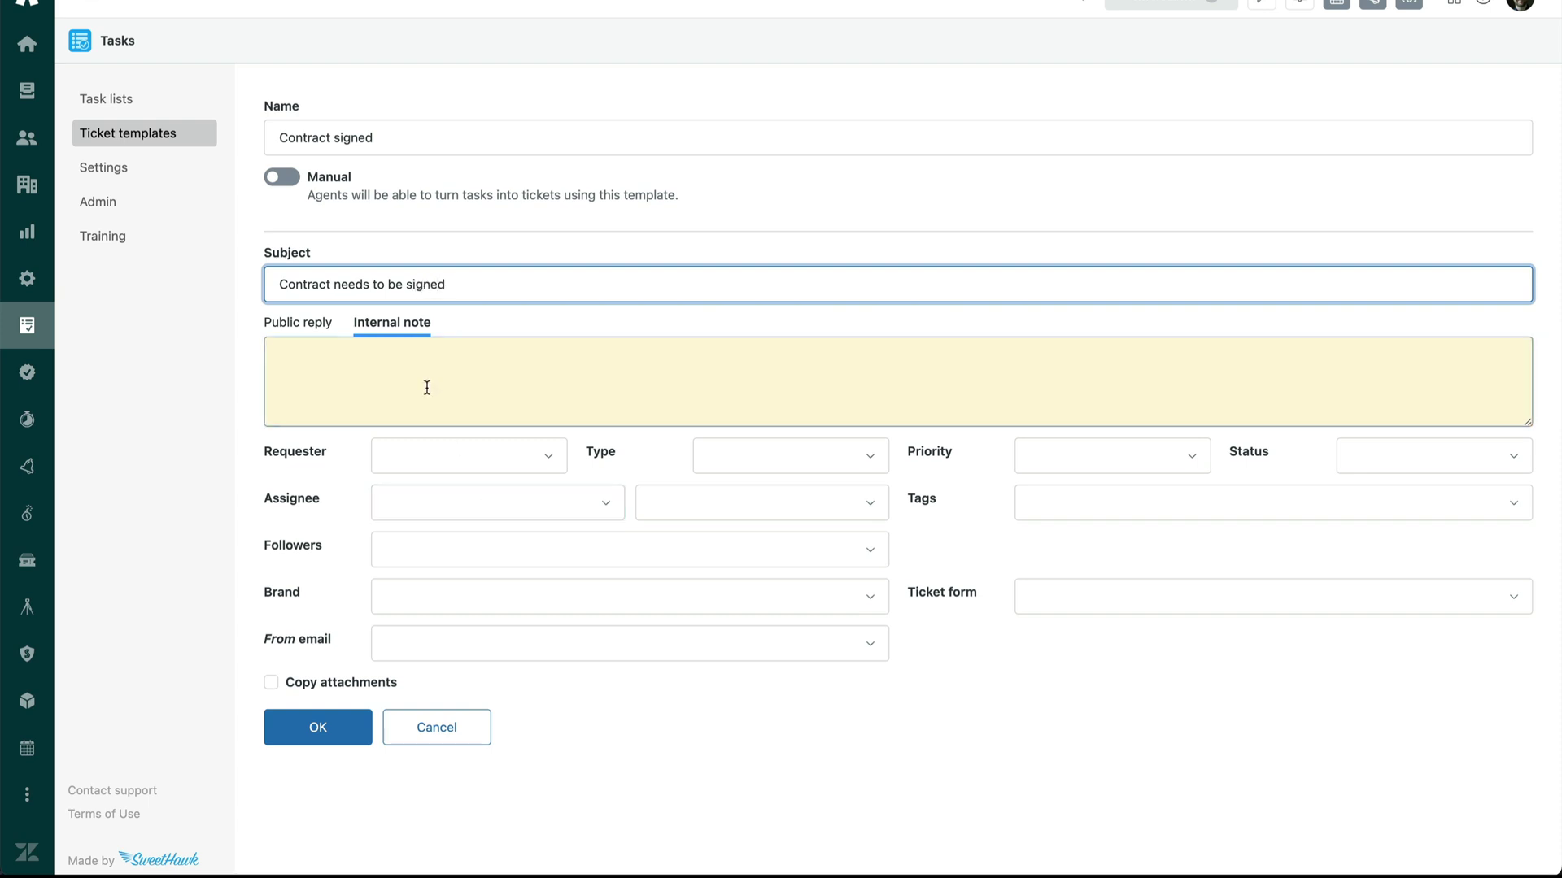
left_click(421, 383)
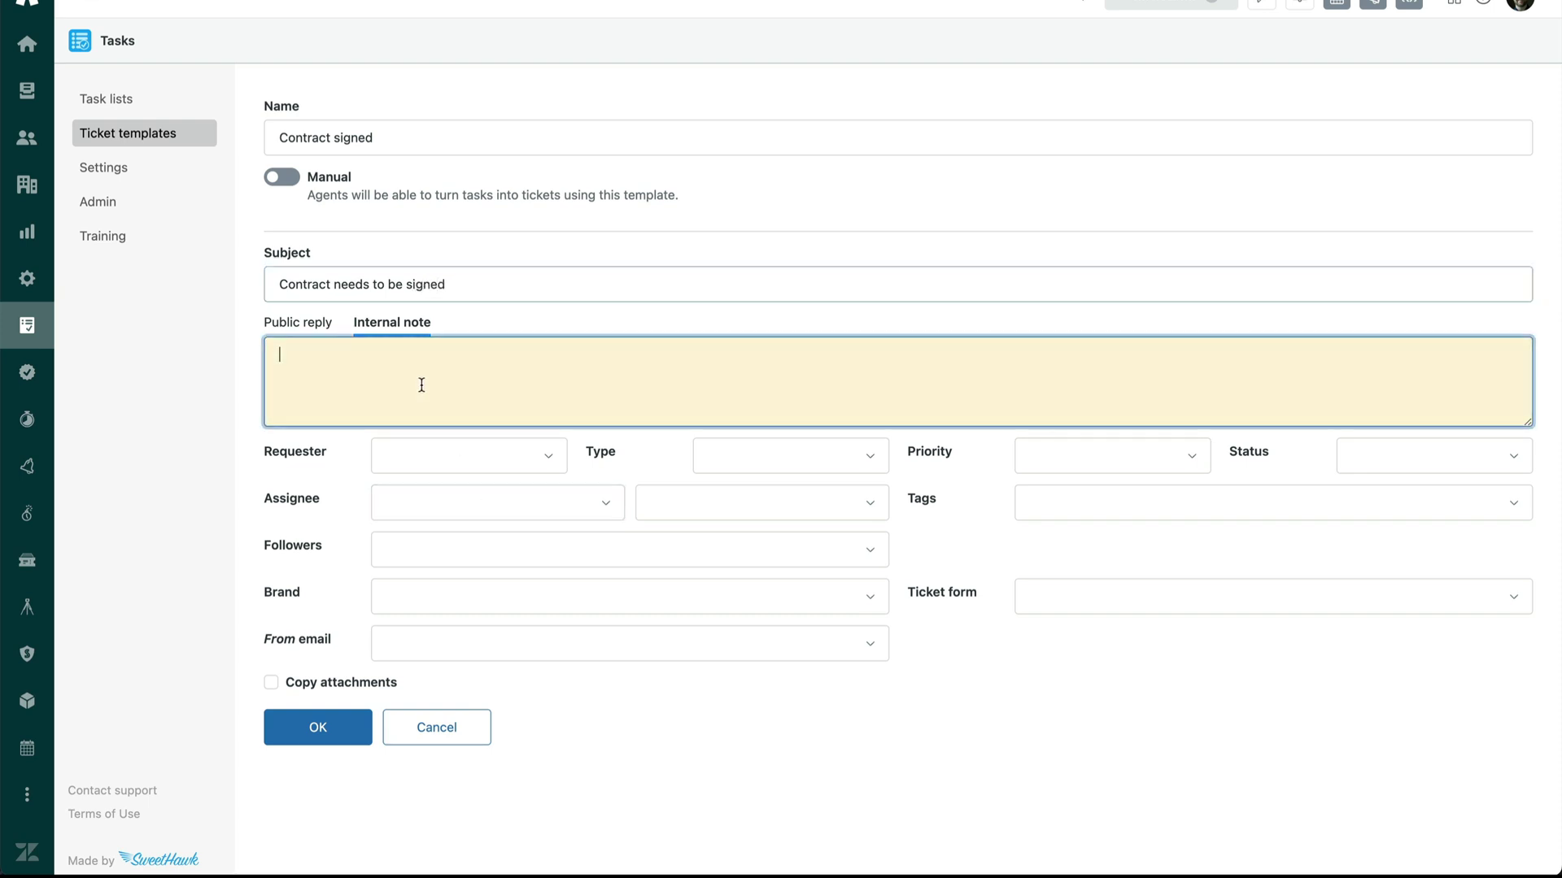
left_click_drag(470, 292, 192, 280)
key("ctrl+c")
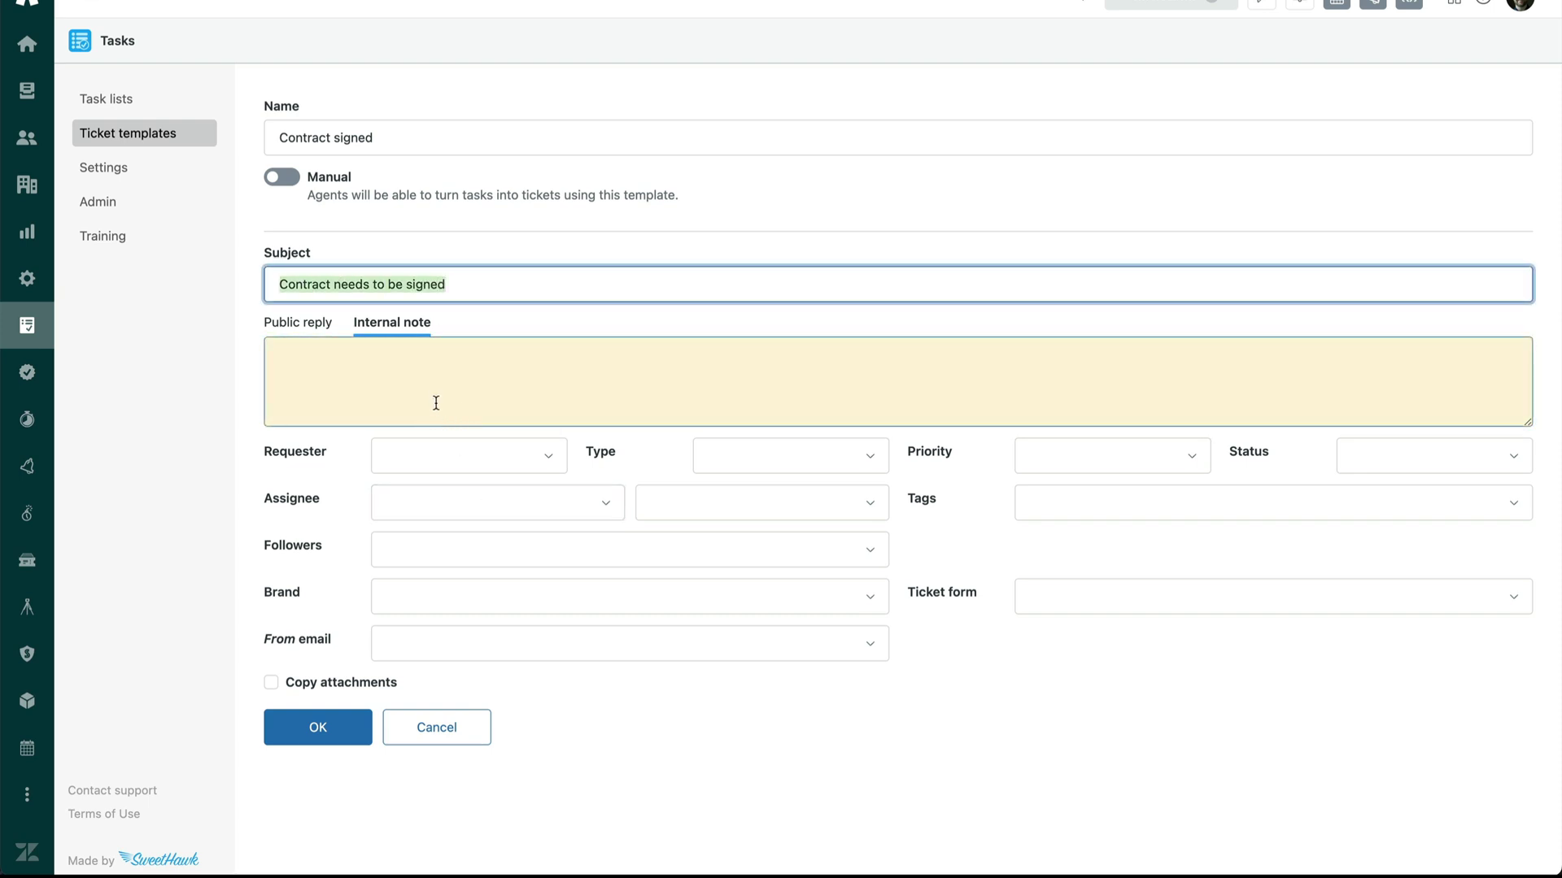
left_click(438, 401)
key("ctrl+v")
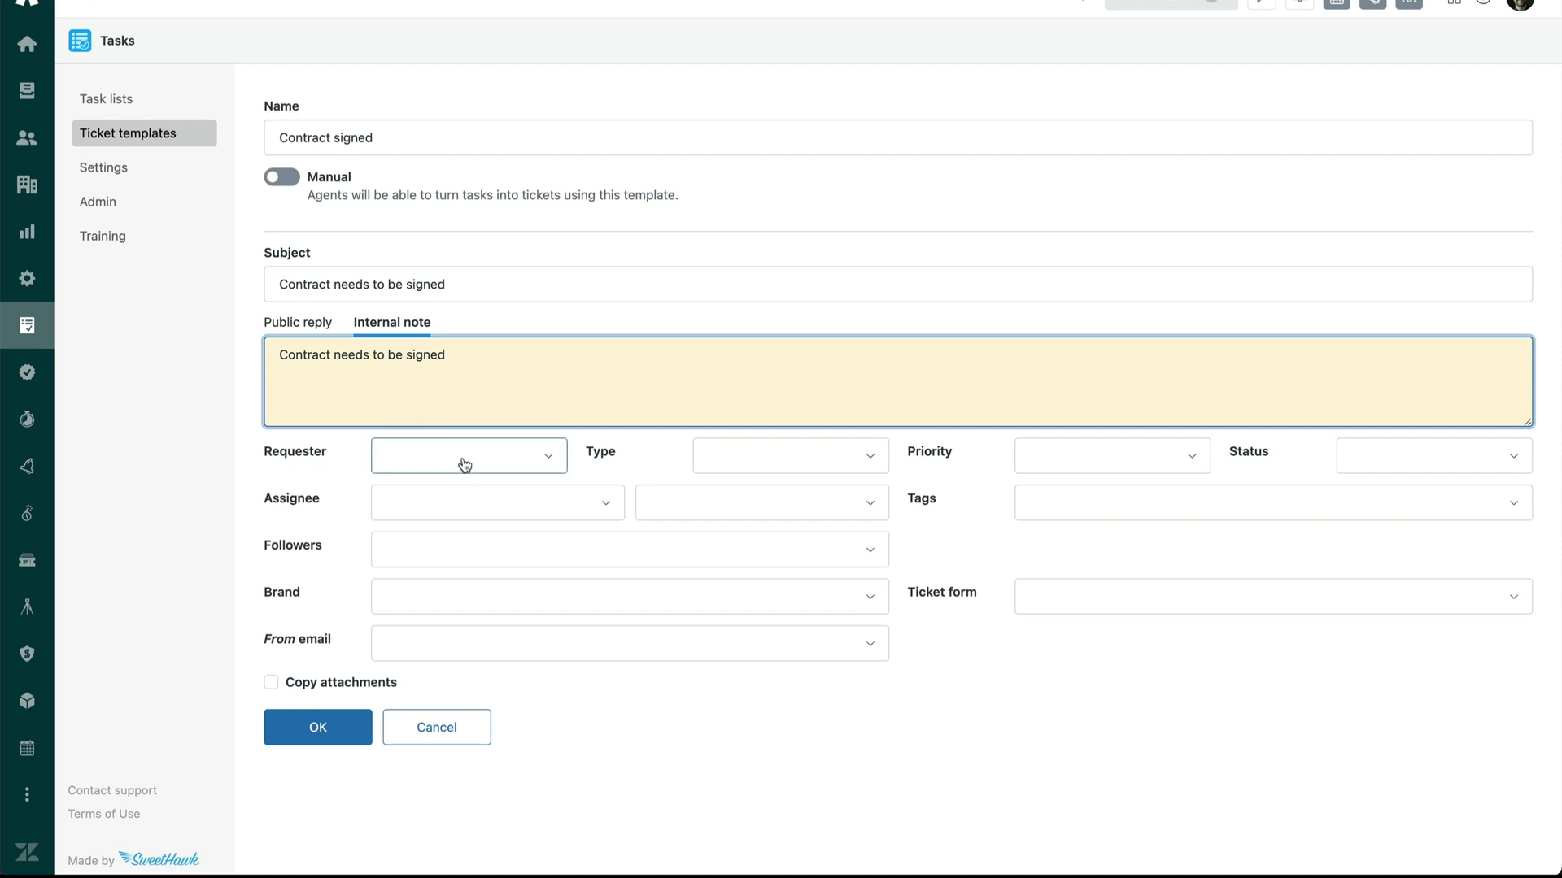
Set requester to (parent assignee), and type, priority, tags and ticket form to match the parent.
left_click(545, 461)
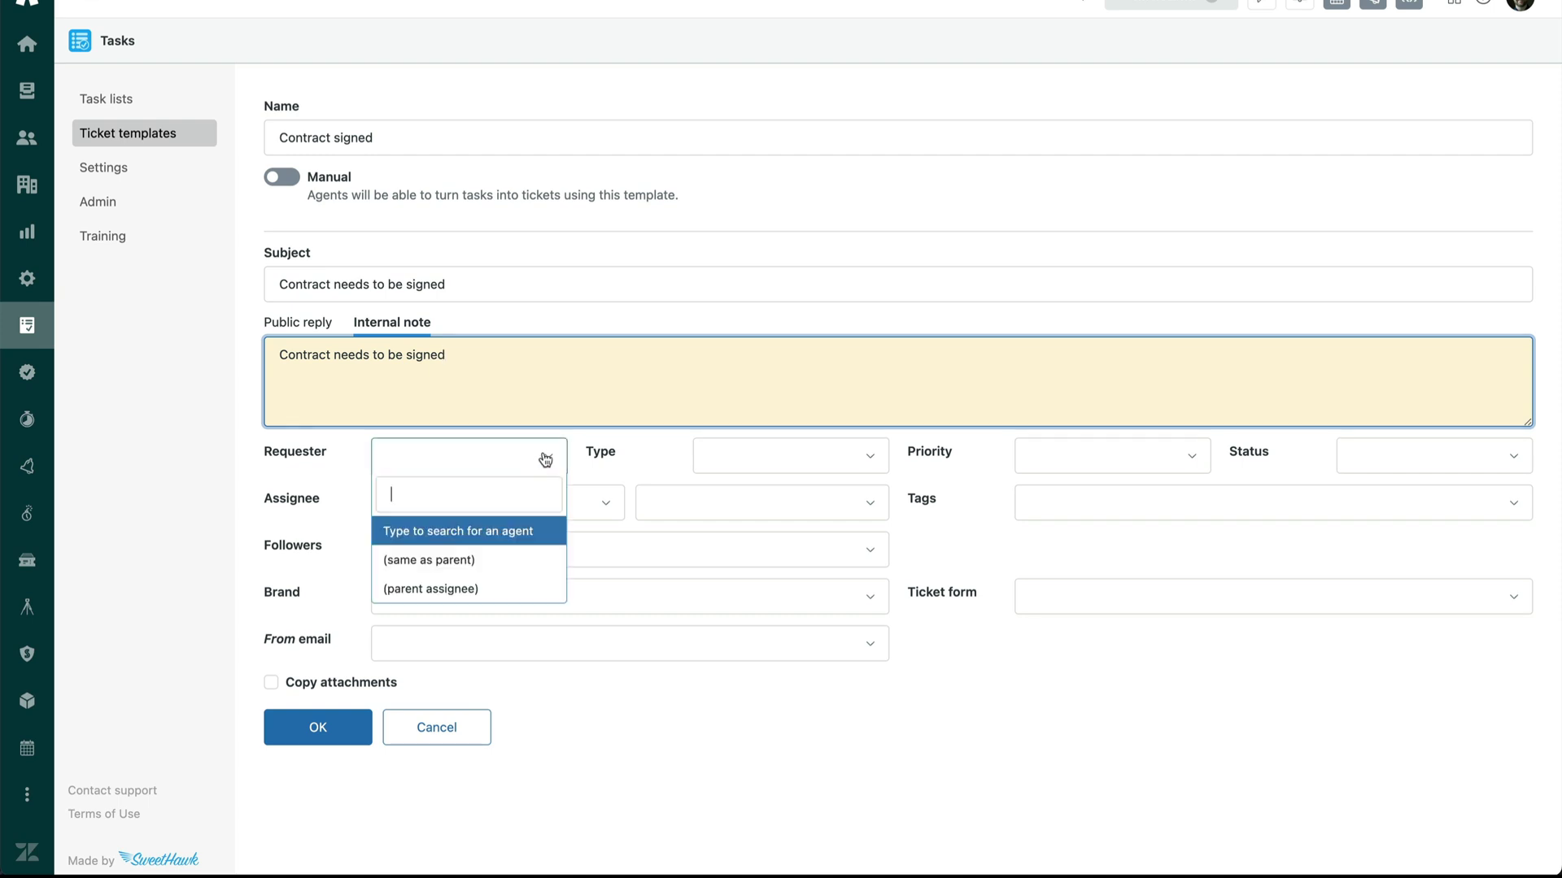
left_click(504, 588)
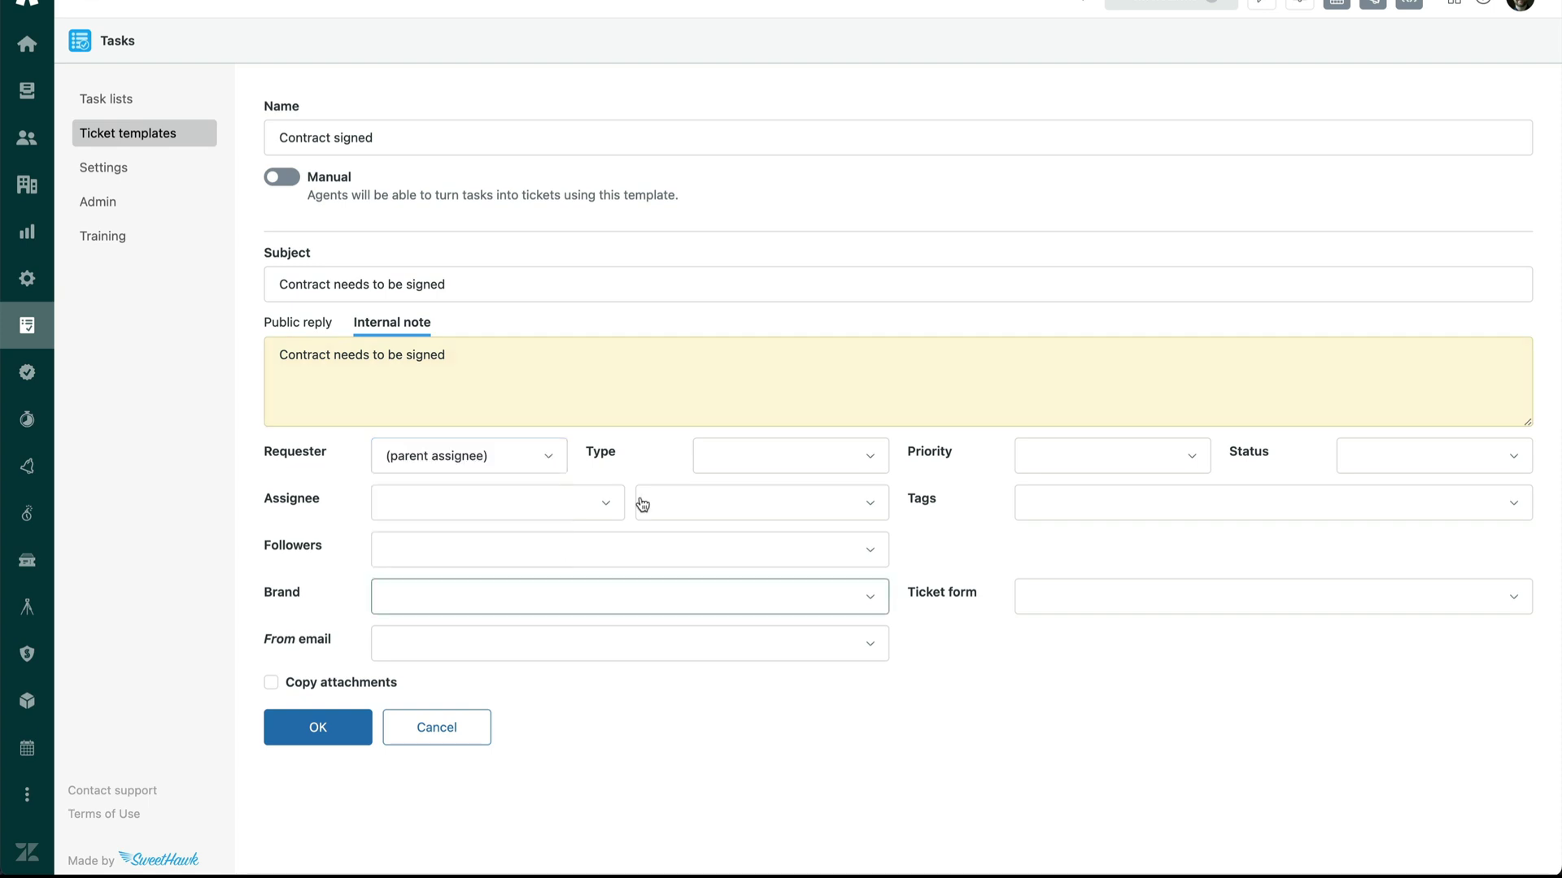
left_click(786, 458)
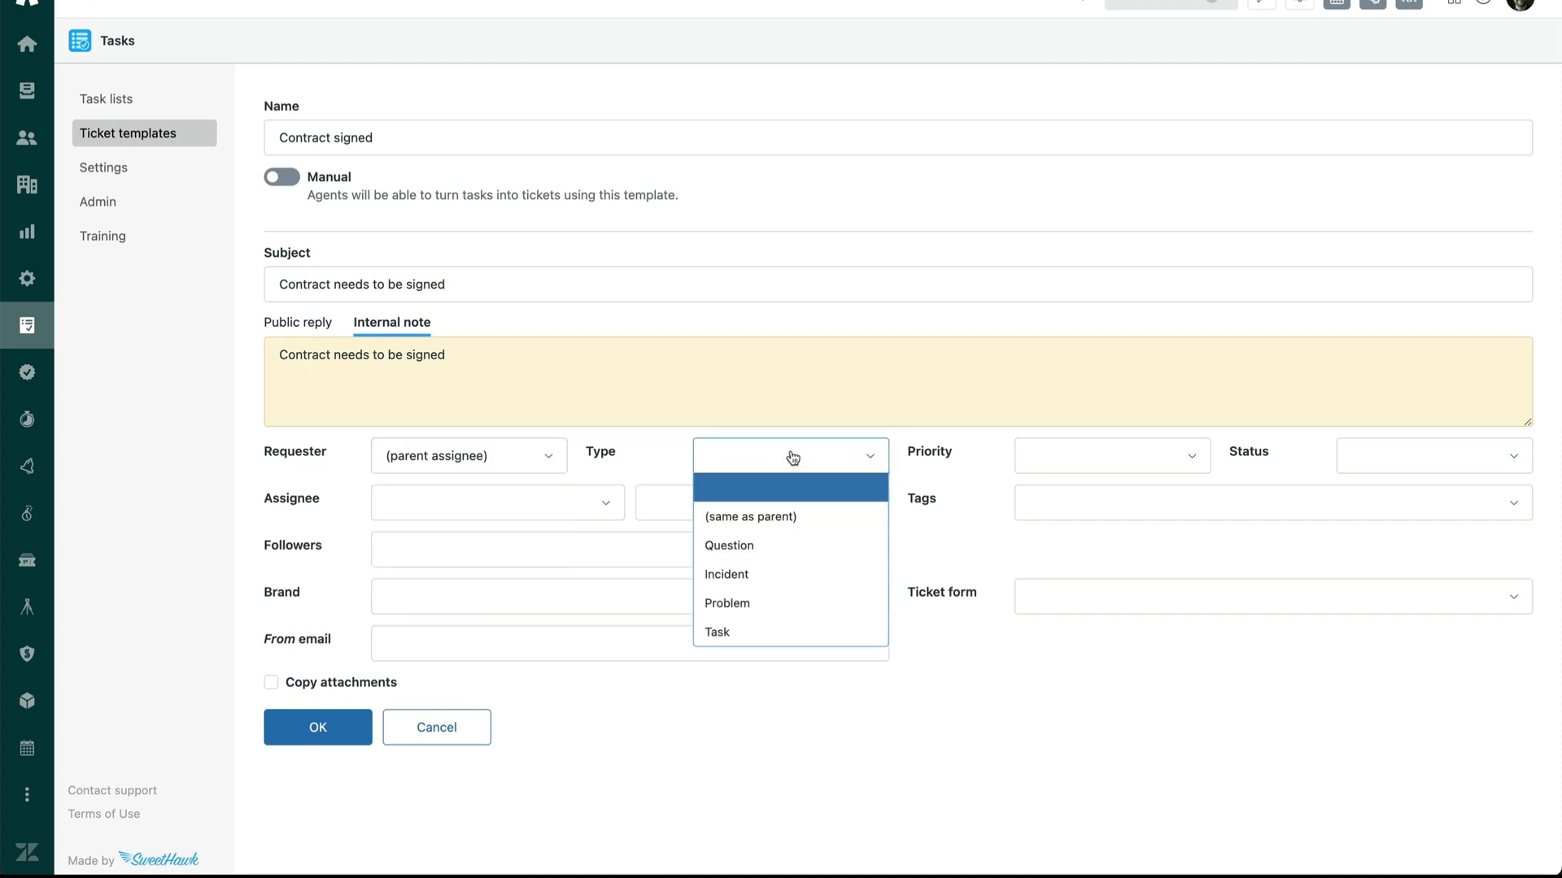
left_click(800, 518)
left_click(1124, 461)
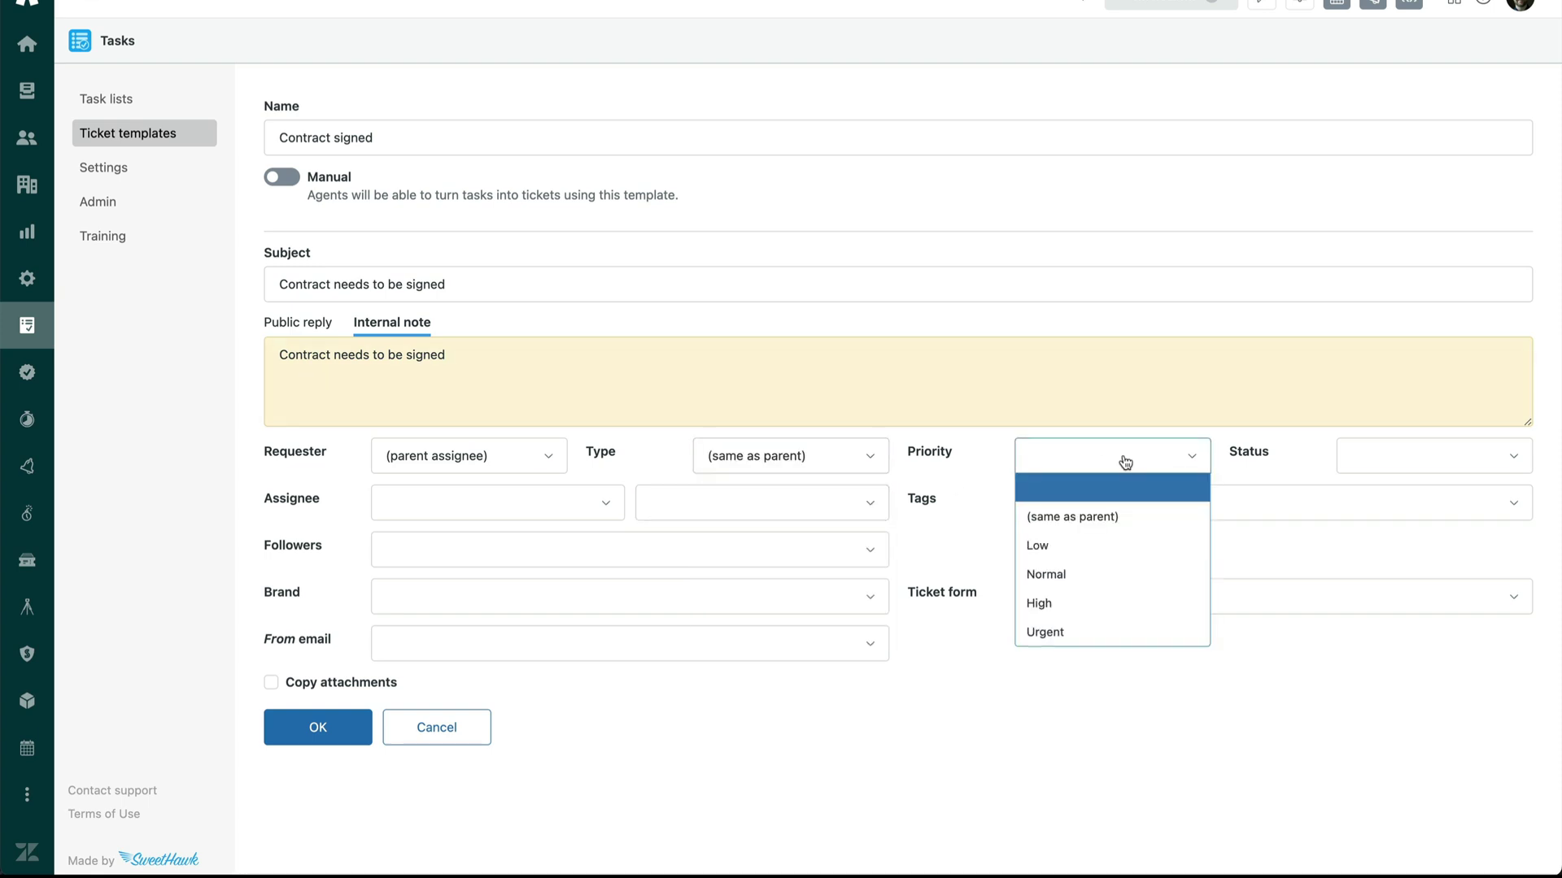
left_click(1166, 525)
left_click(1204, 504)
left_click(1184, 535)
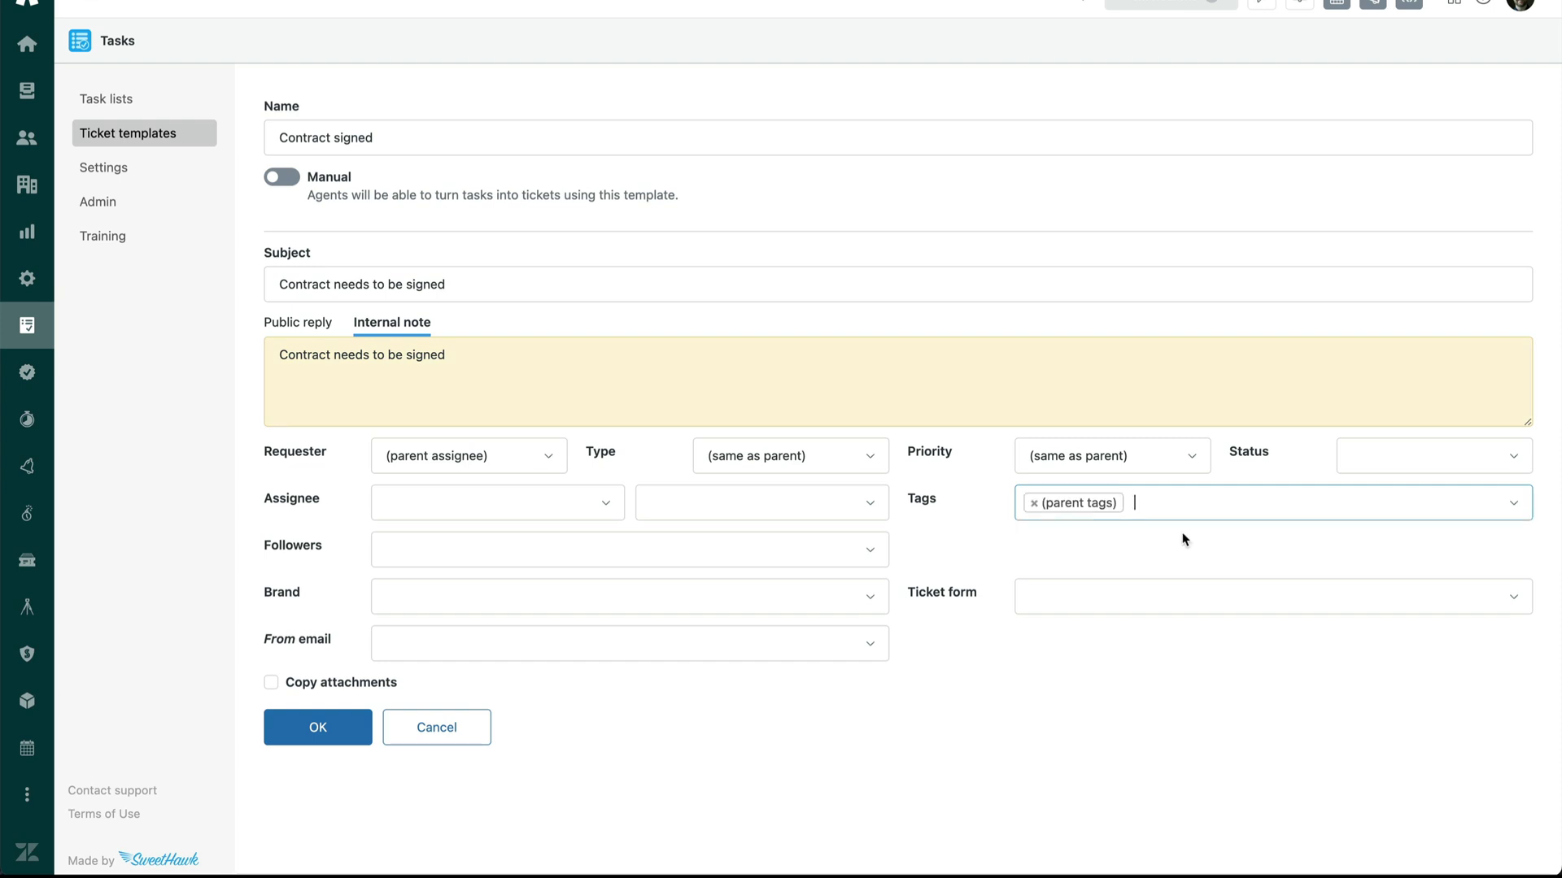
left_click(1163, 599)
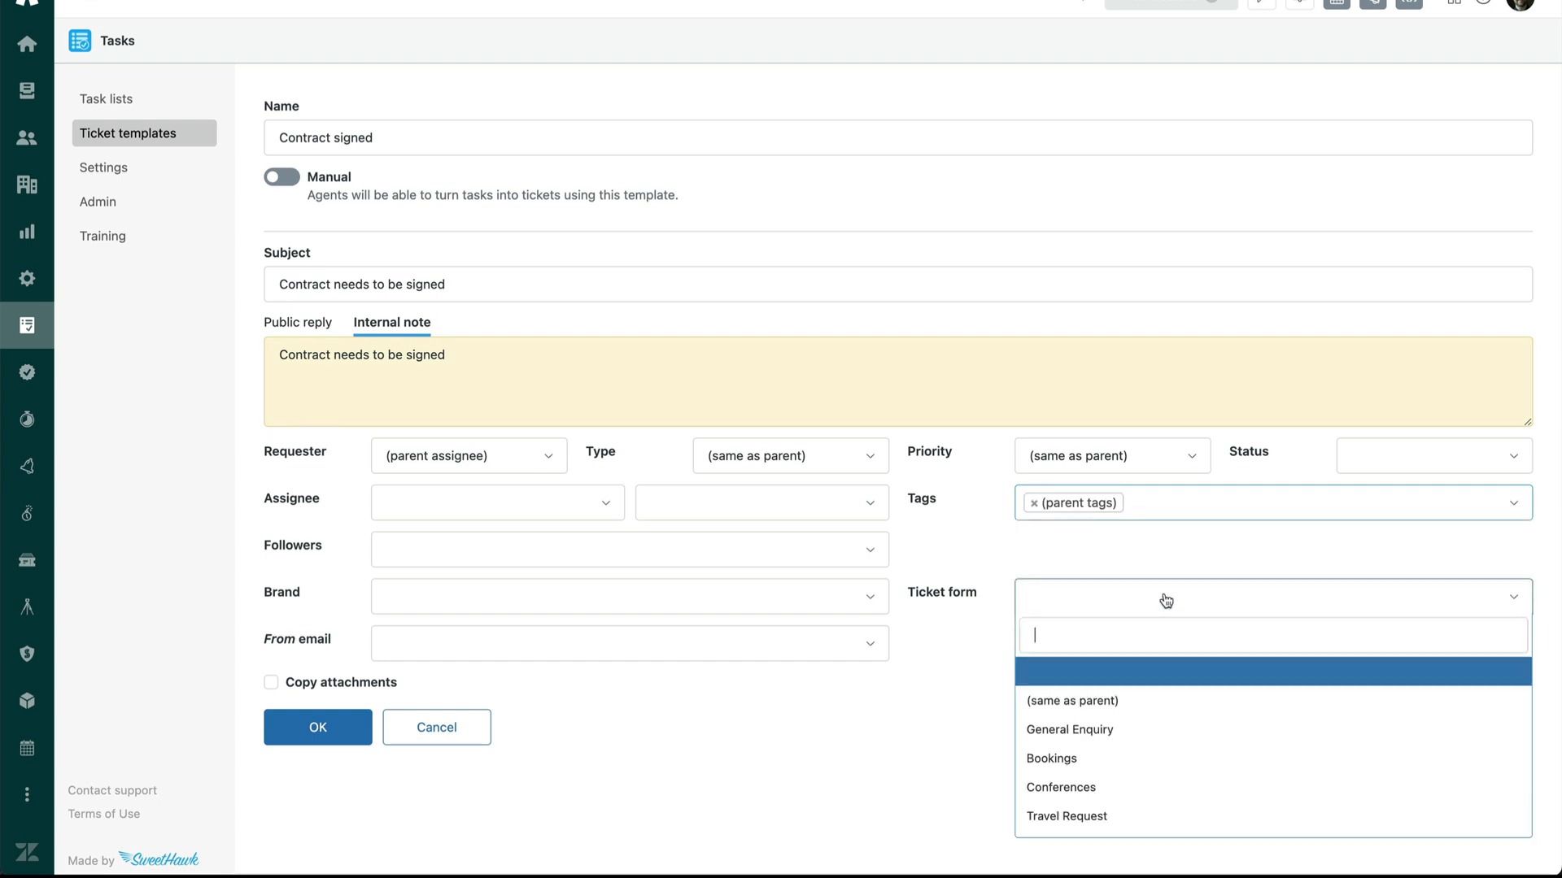
left_click(1153, 710)
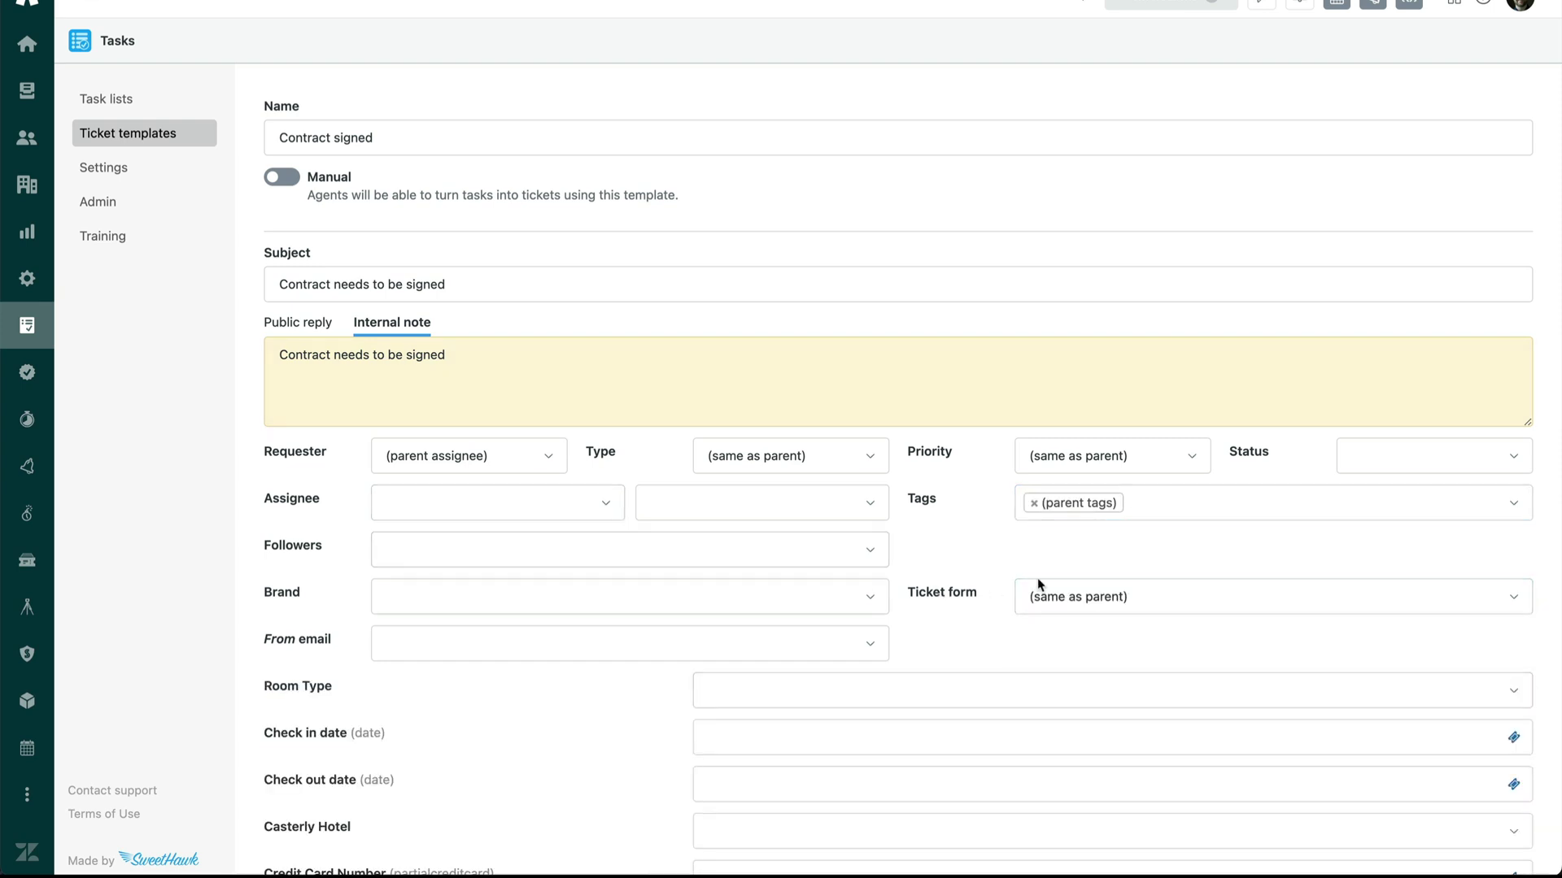
scroll(1119, 600, "down", 5)
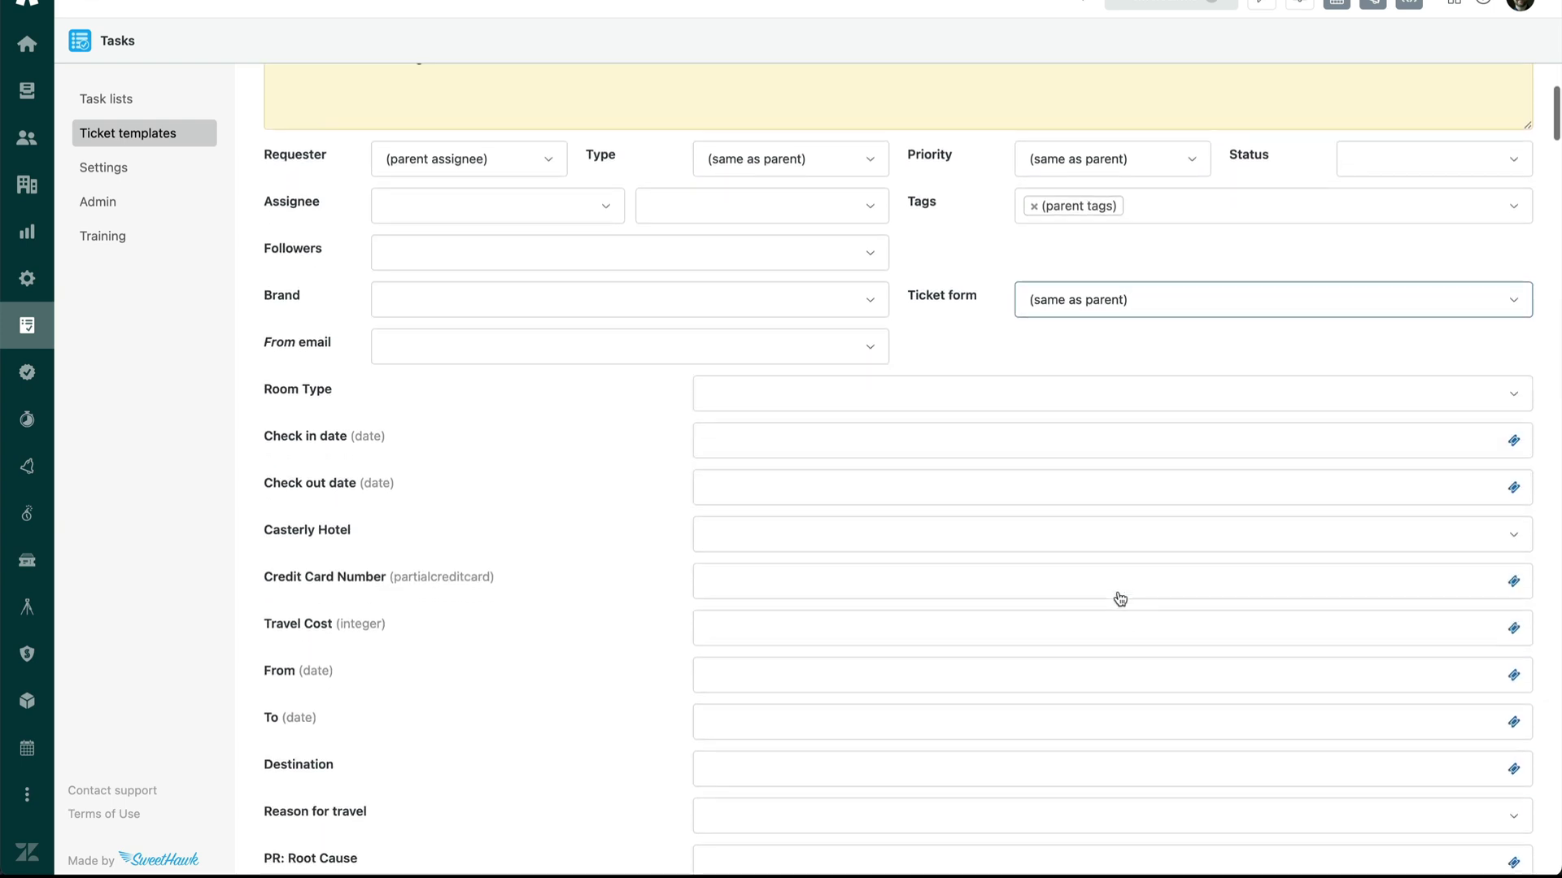
scroll(1007, 439, "up", 1)
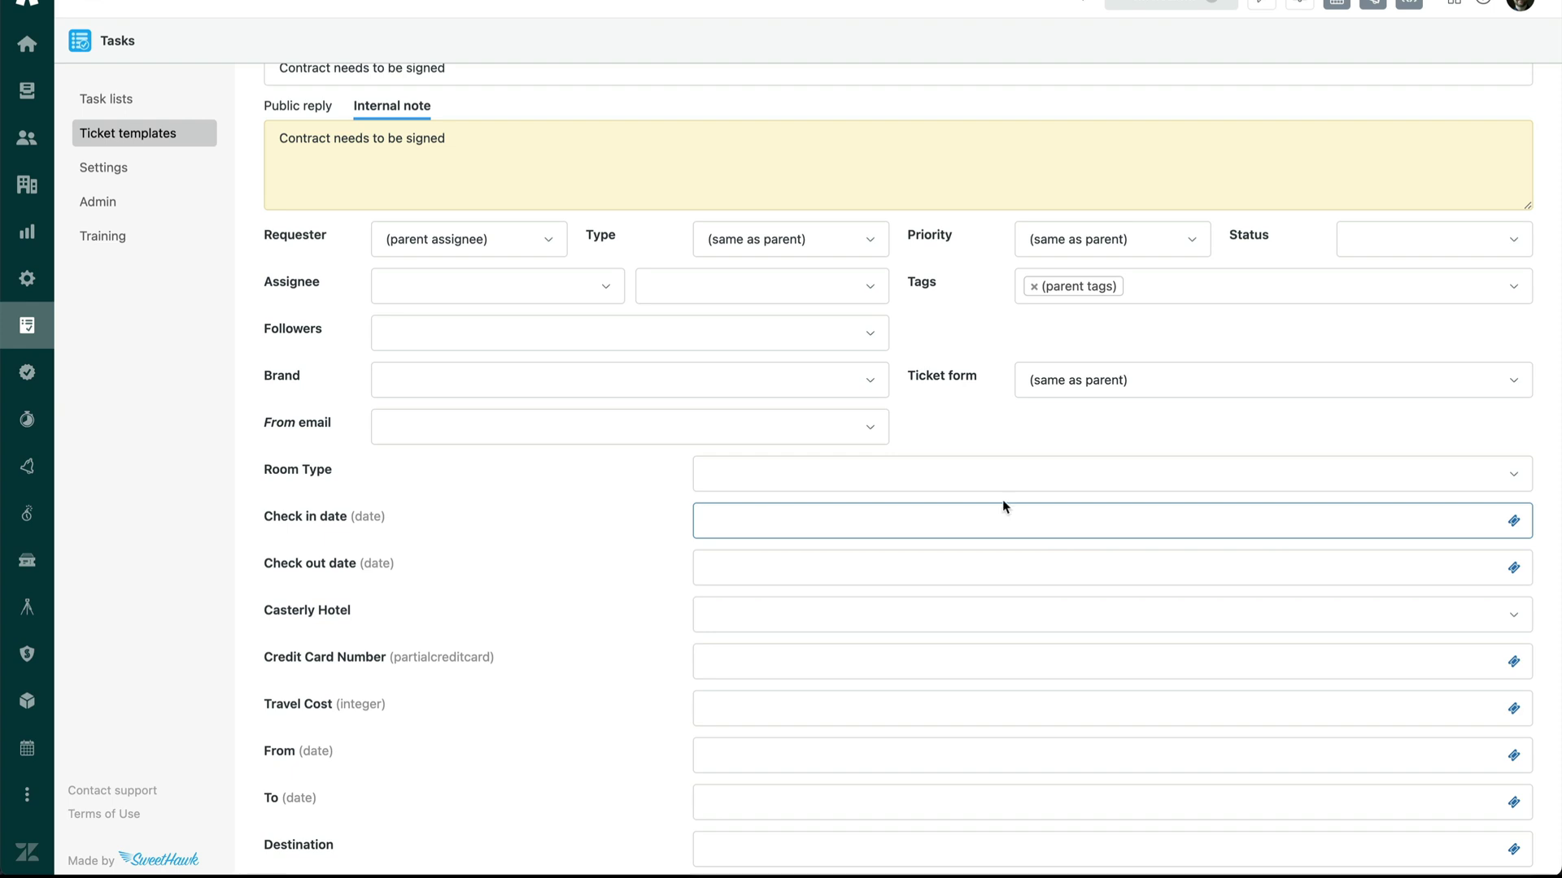
Set Room Type to (same as parent) and insert the parent's Check in date placeholder.
left_click(1405, 474)
left_click(1290, 537)
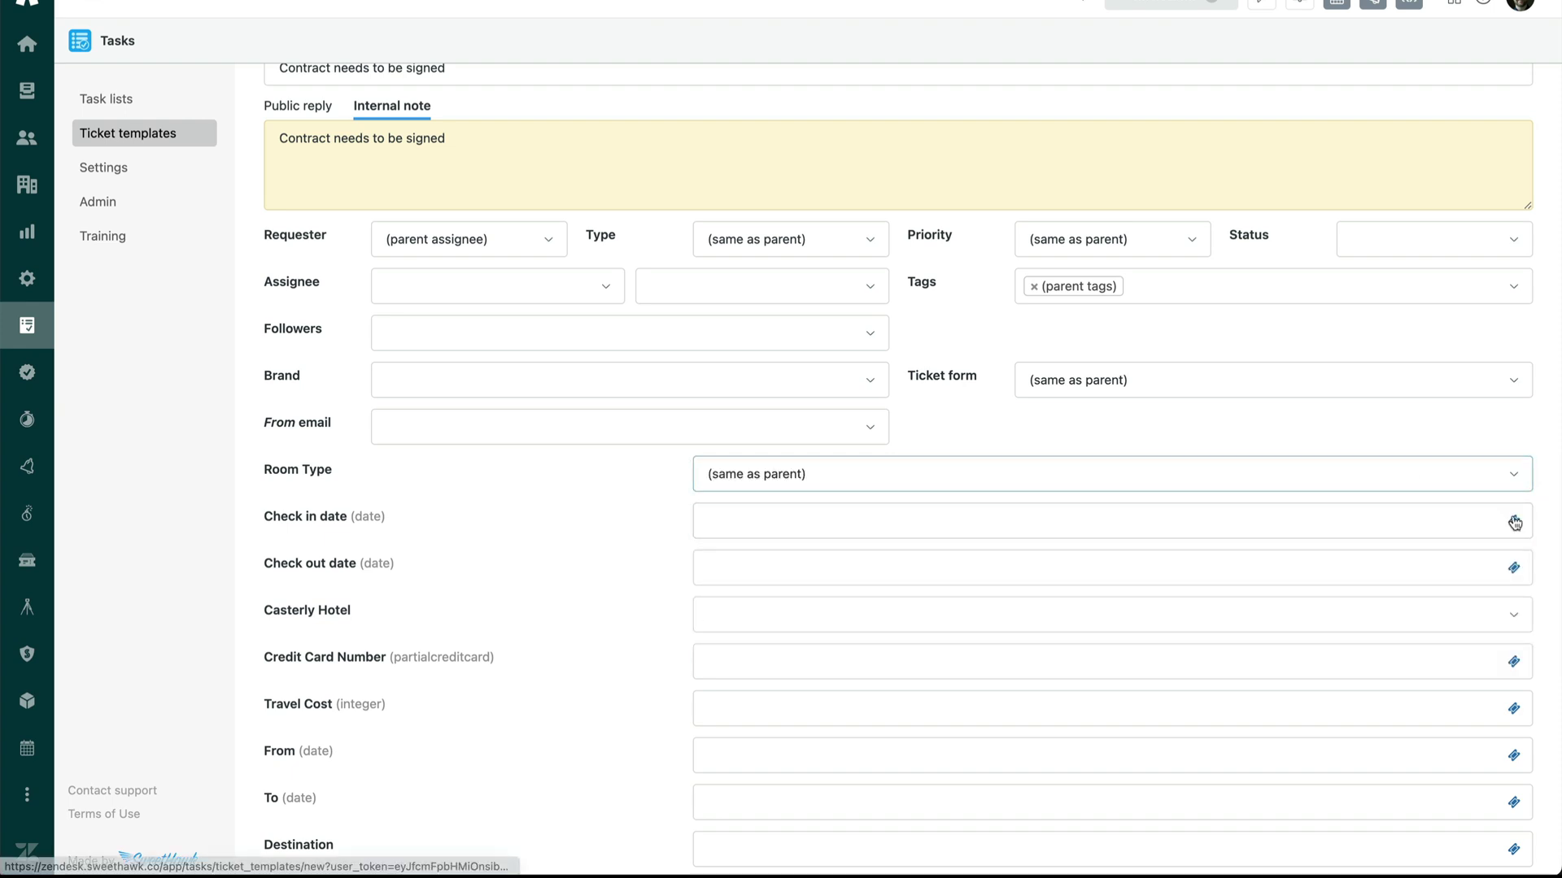
left_click(1514, 523)
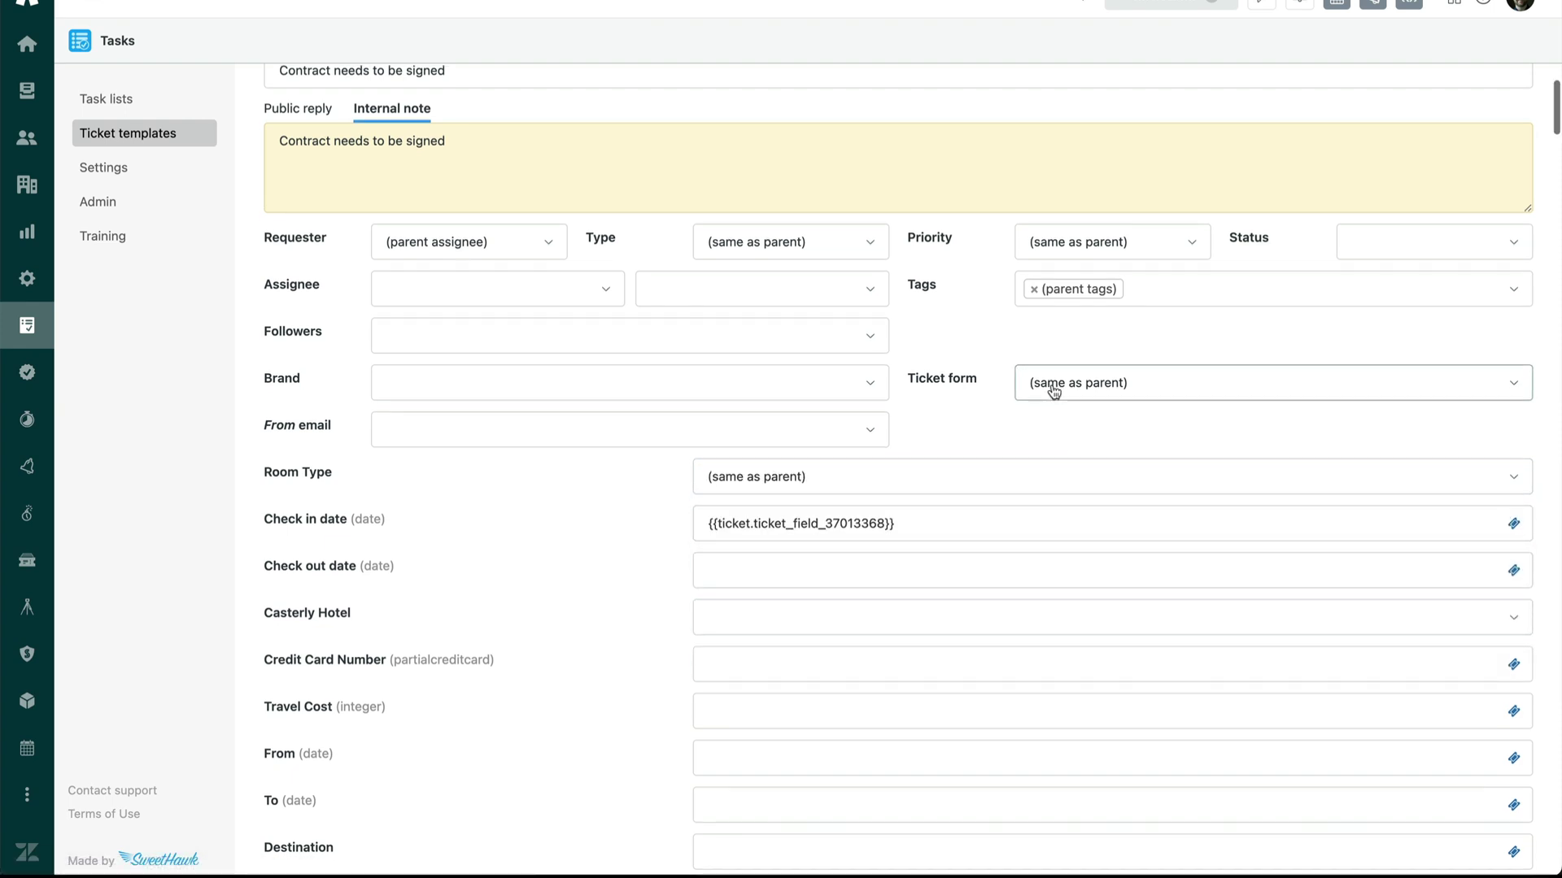
scroll(1050, 391, "up", 3)
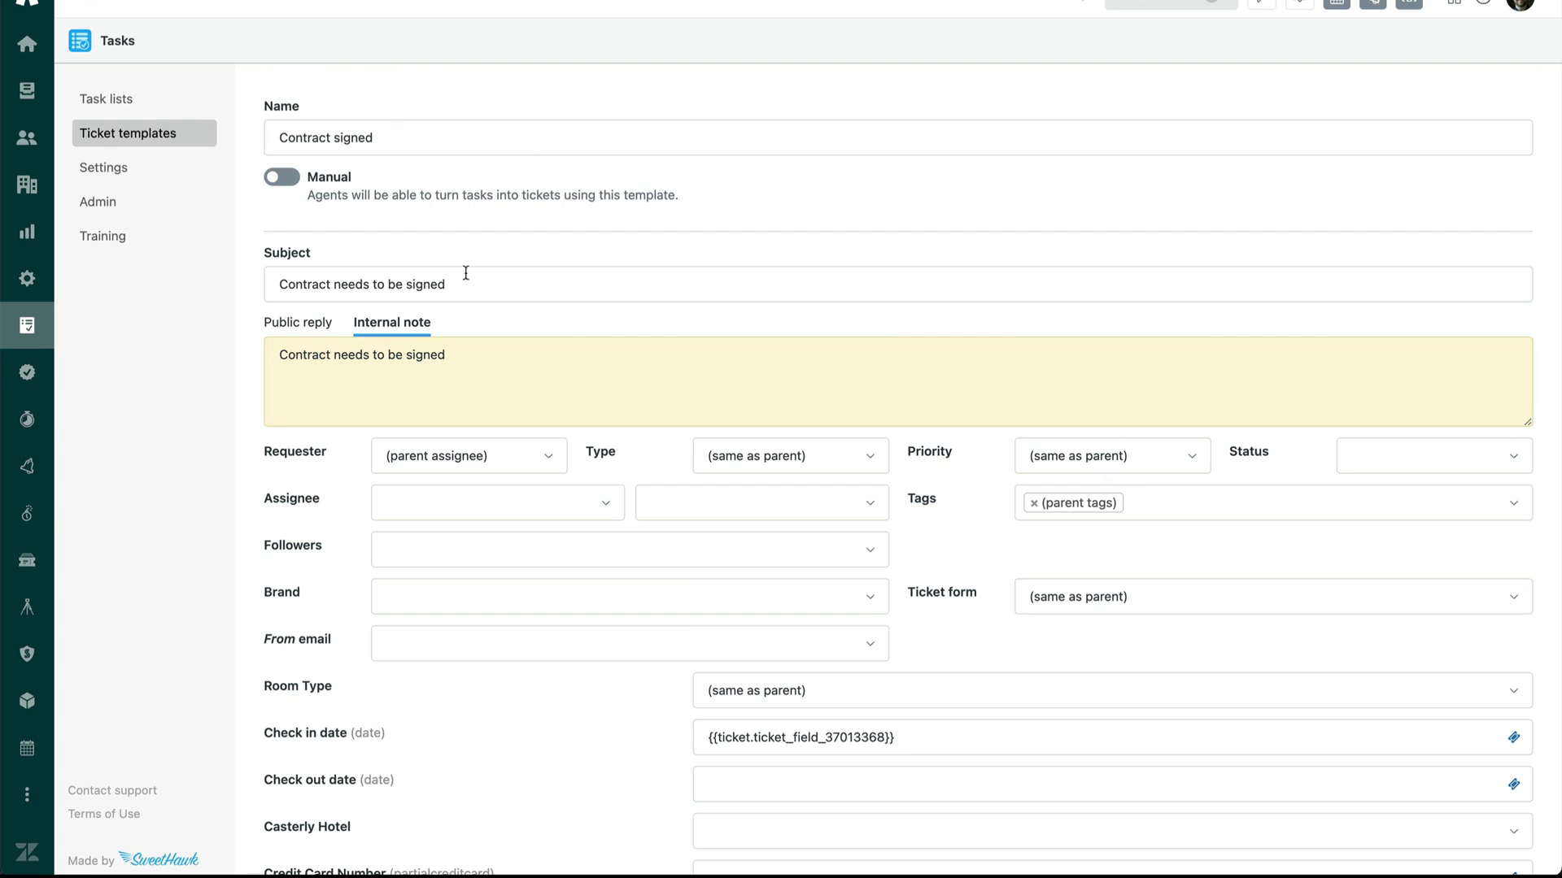
scroll(820, 603, "down", 20)
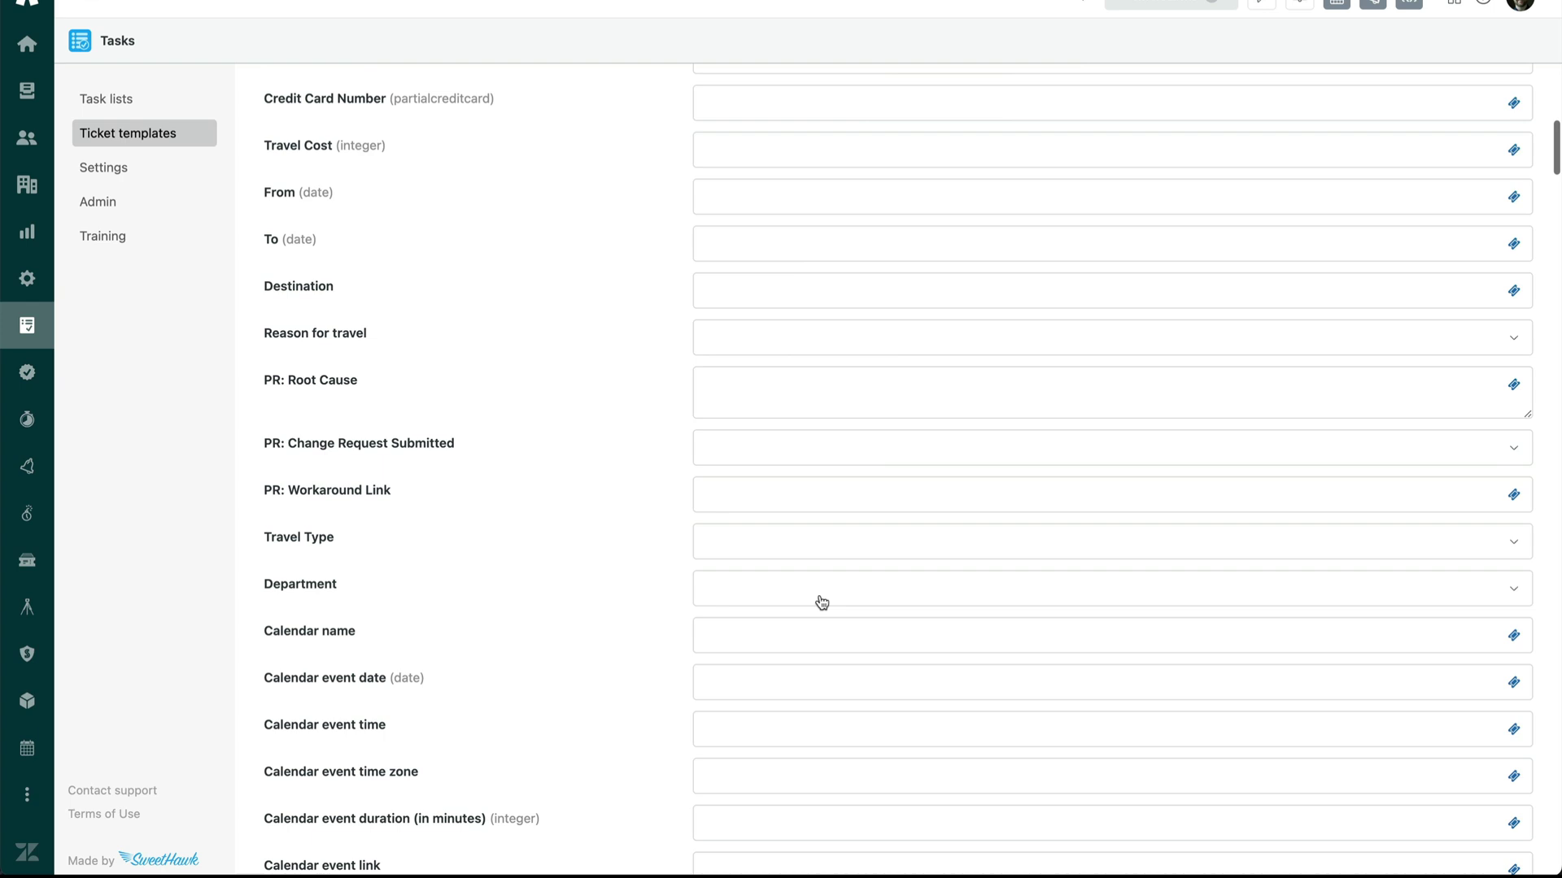
scroll(820, 603, "down", 20)
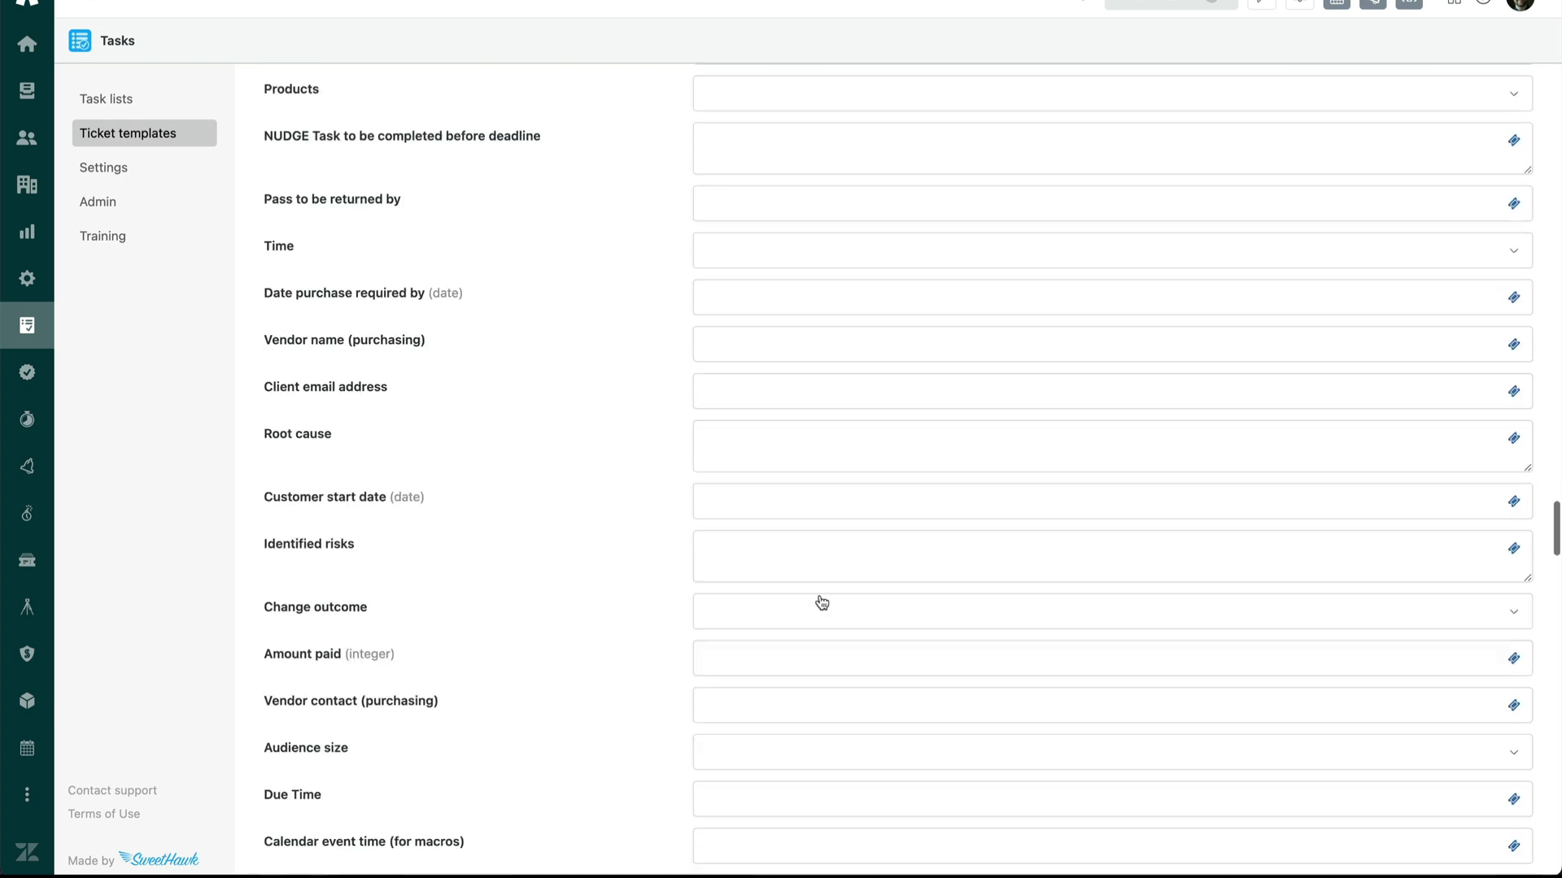
scroll(821, 602, "down", 5)
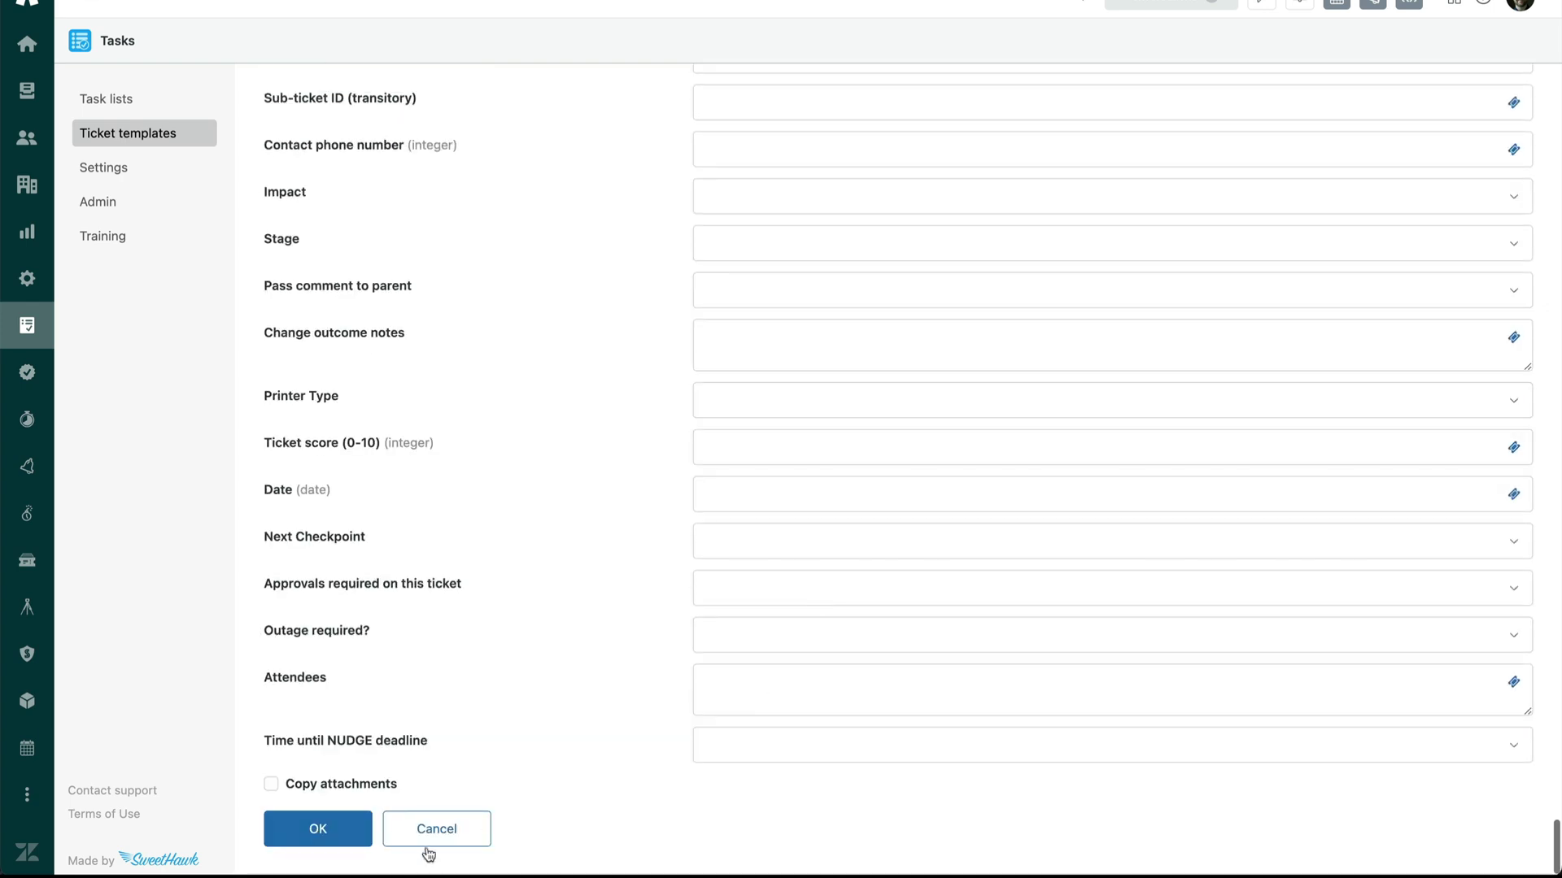
Save the Contract signed template and assign it to the Onboarding list's Contract Signed task.
left_click(325, 829)
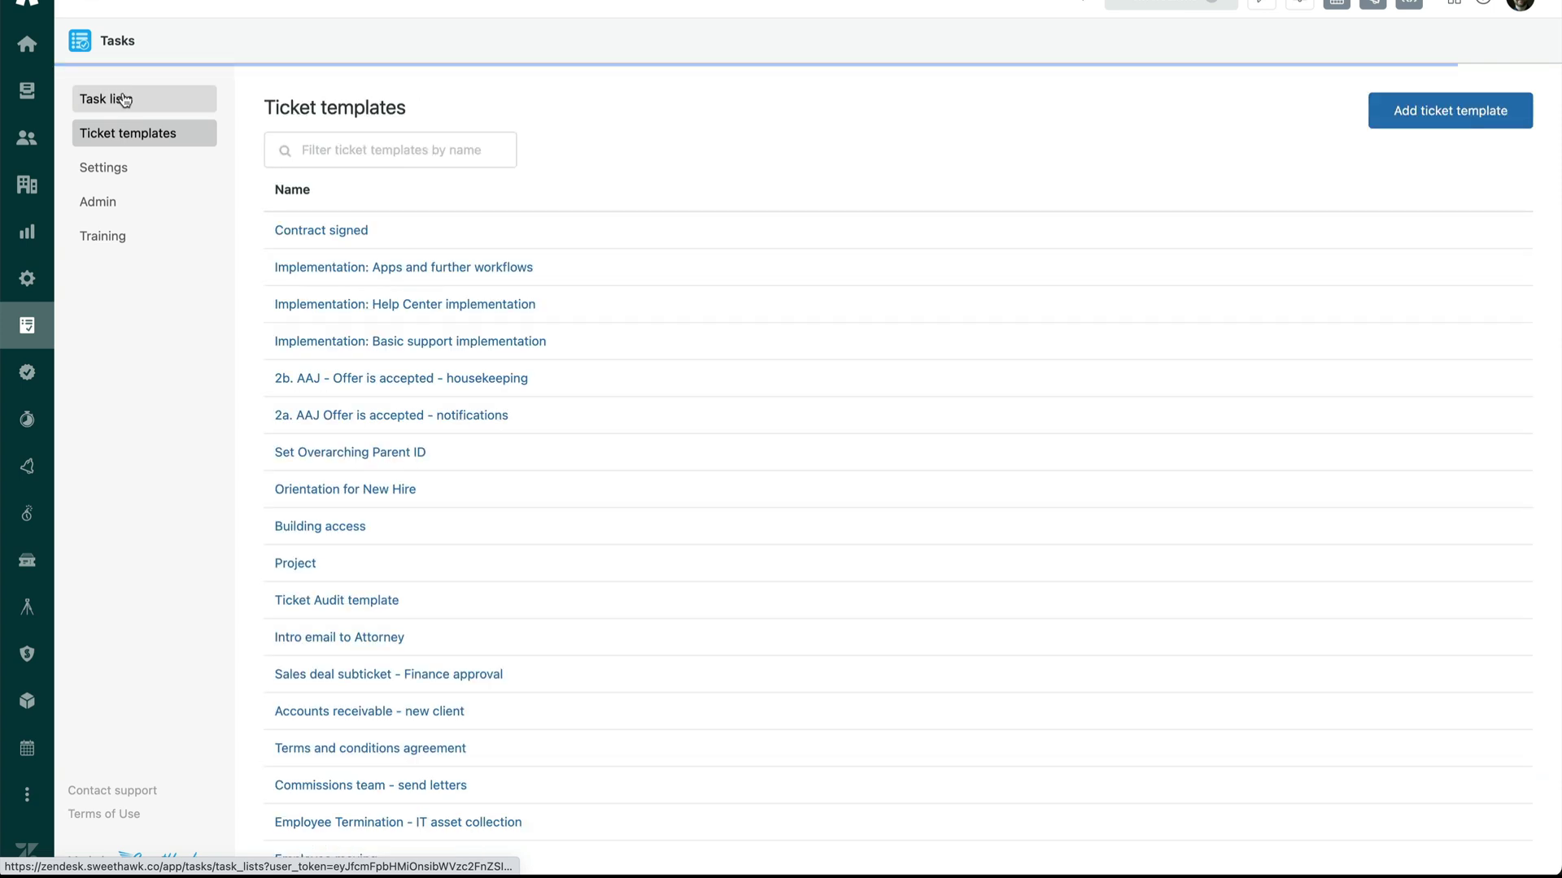
left_click(124, 99)
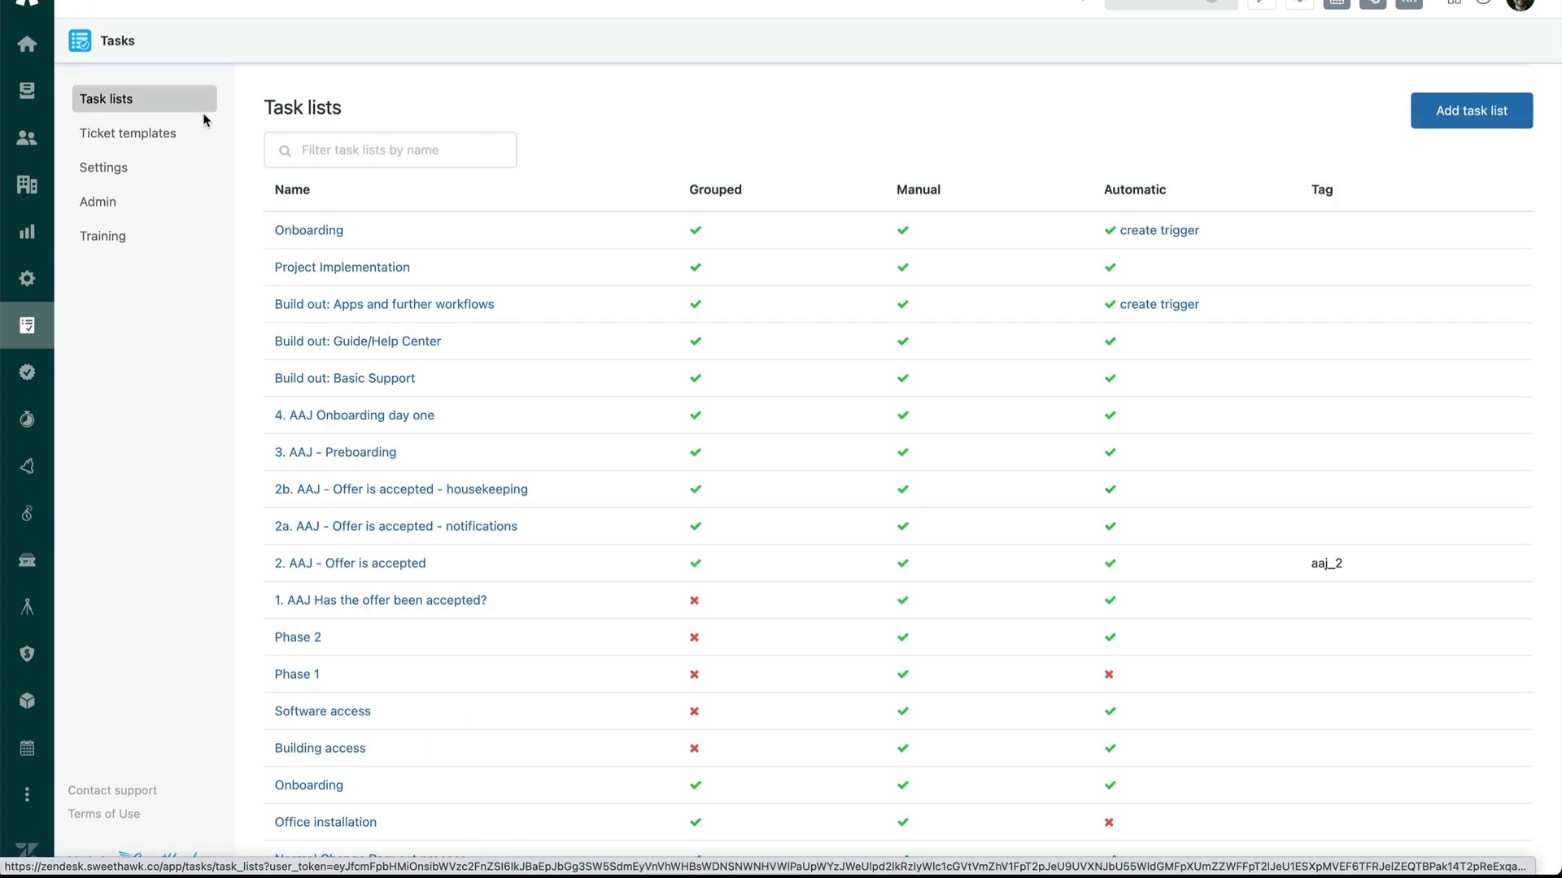
left_click(305, 232)
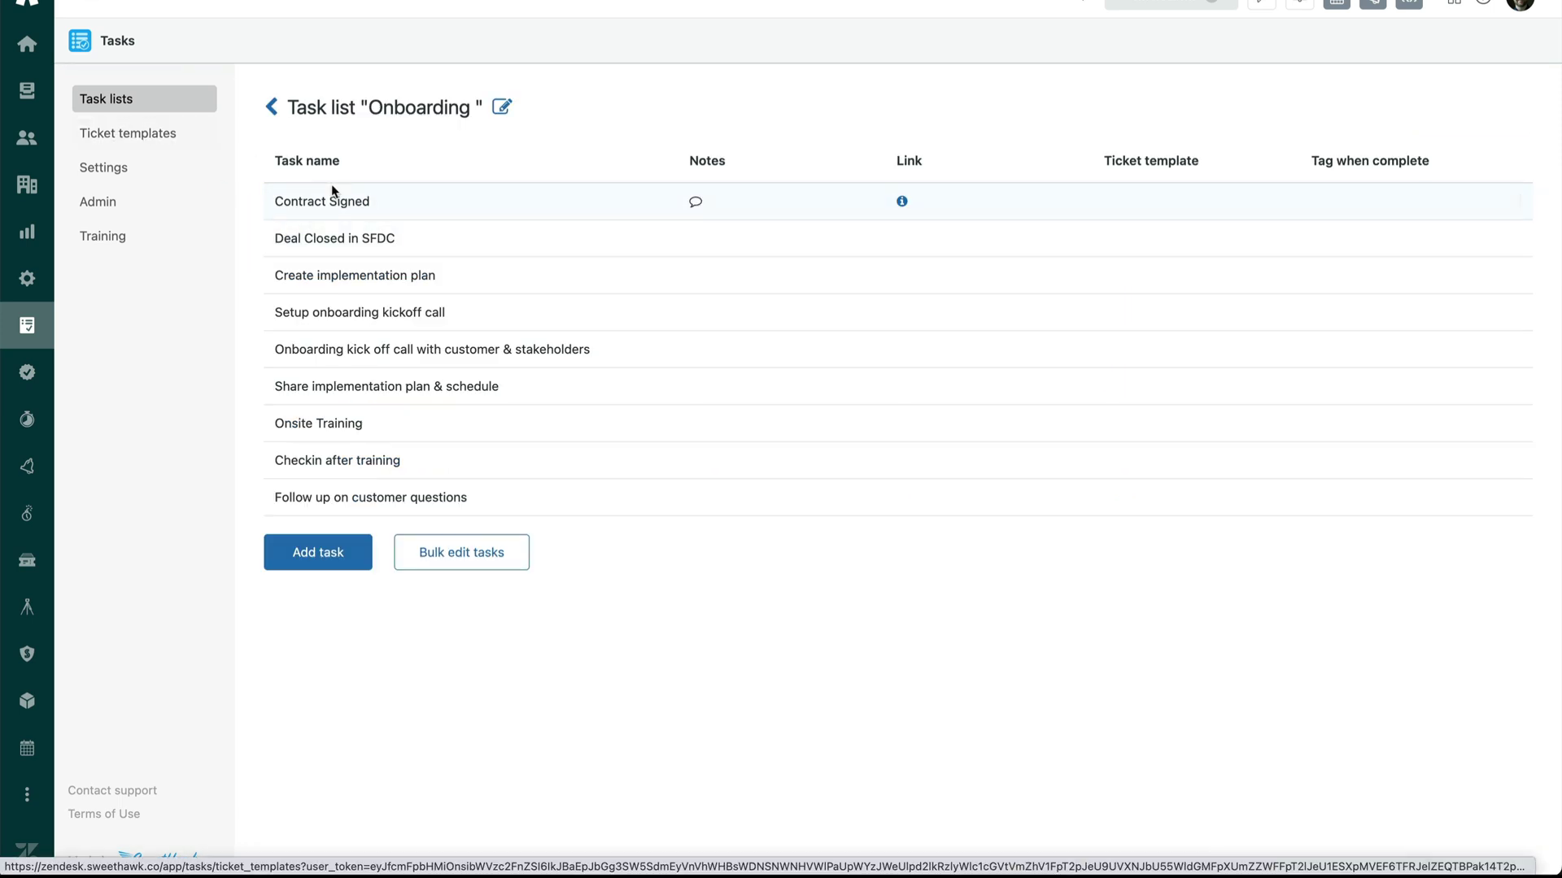
left_click(327, 201)
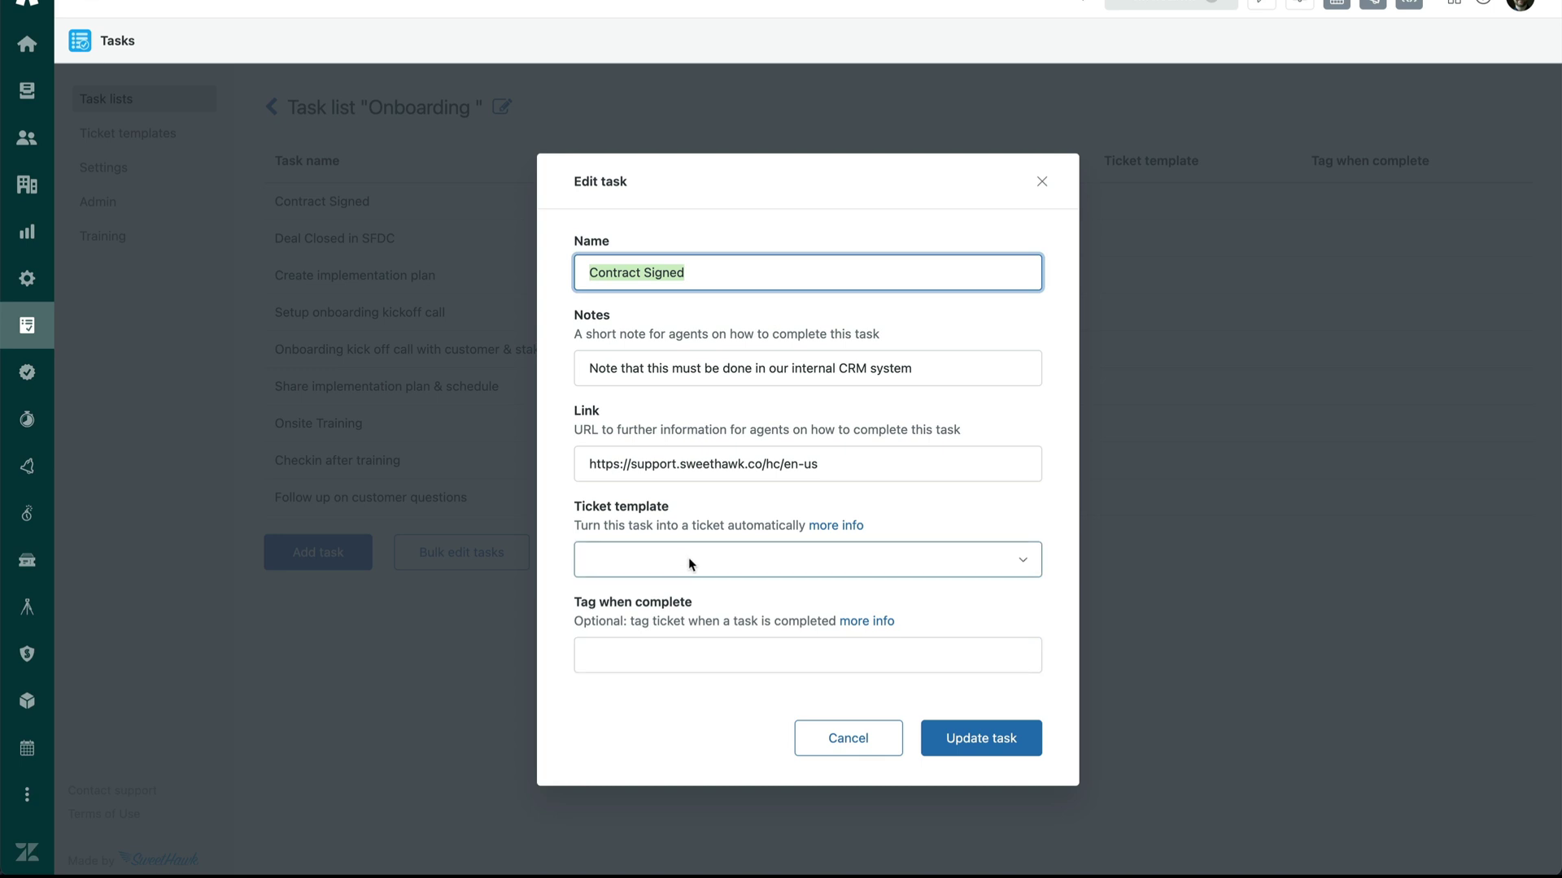
left_click(688, 563)
left_click(710, 579)
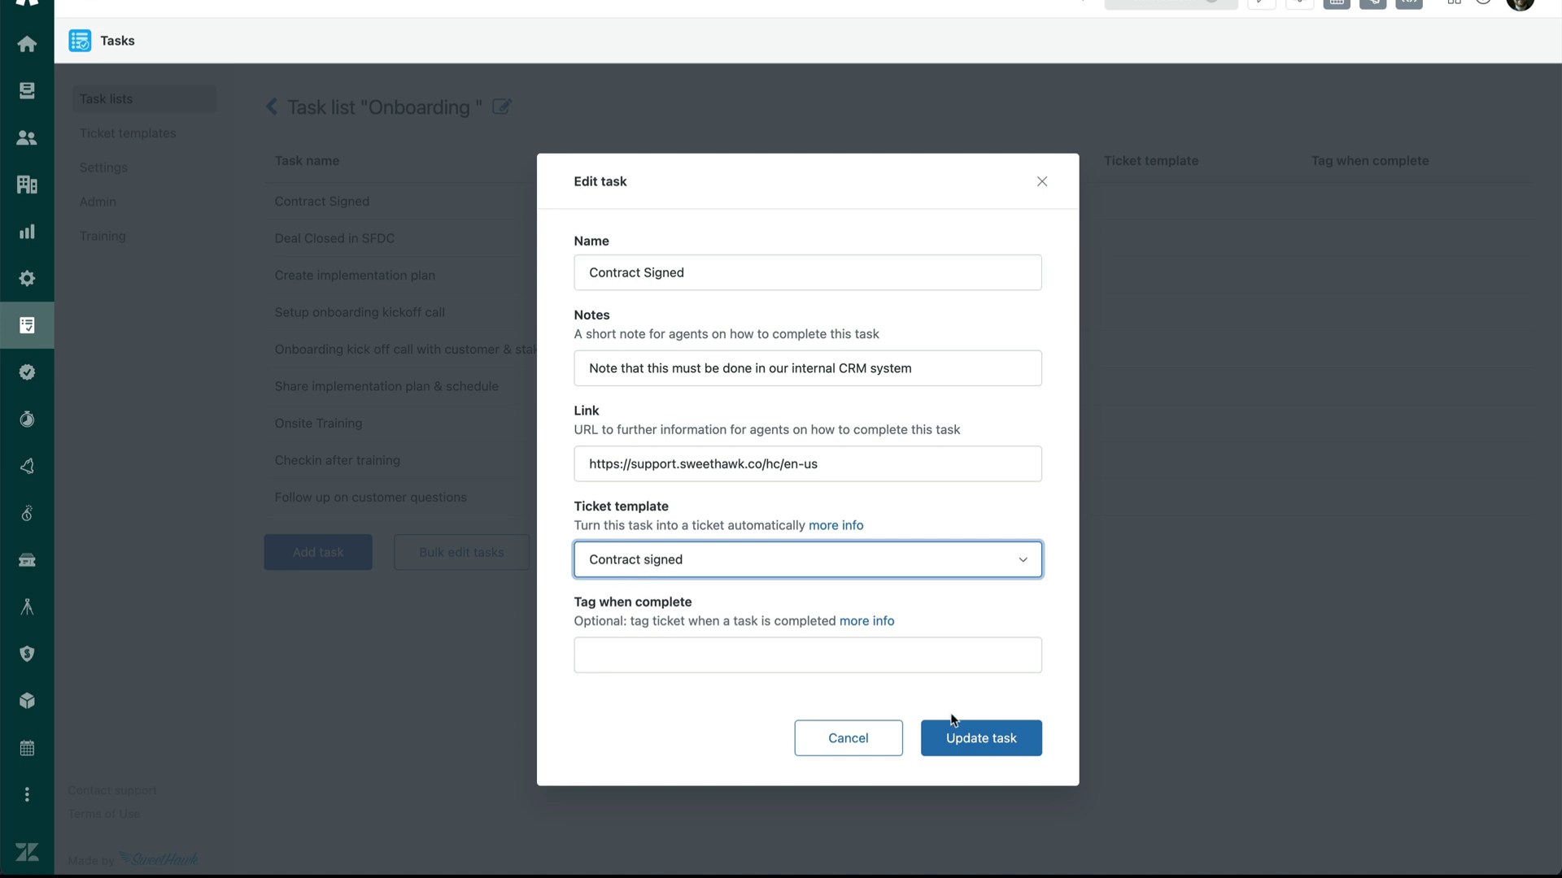
left_click(989, 737)
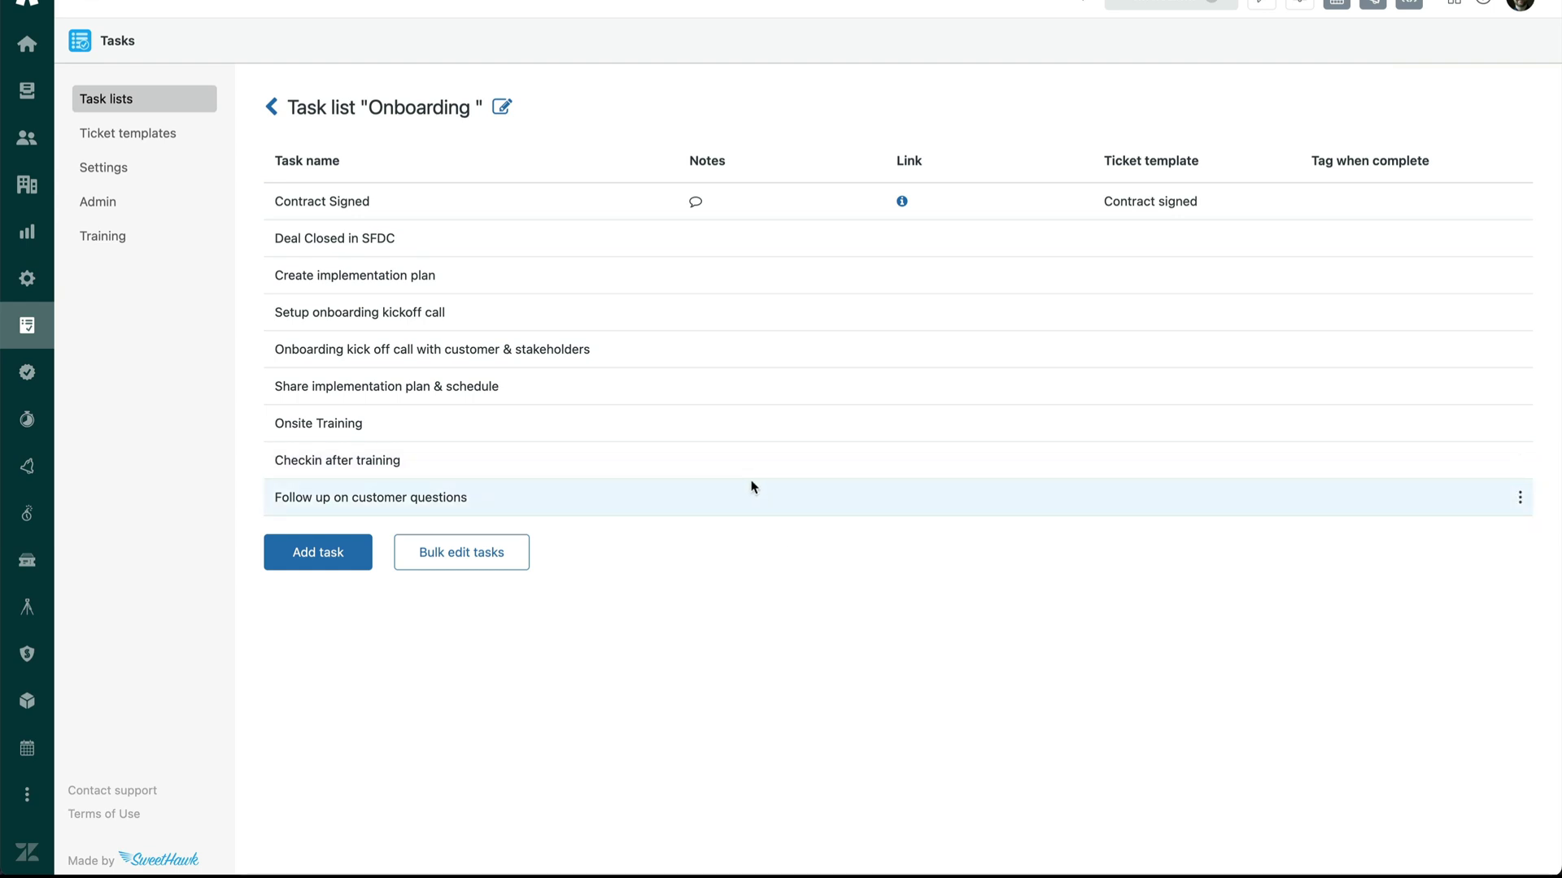
Create the Onboarding list's trigger from Task lists and open App - Tasks - Onboarding.
left_click(273, 108)
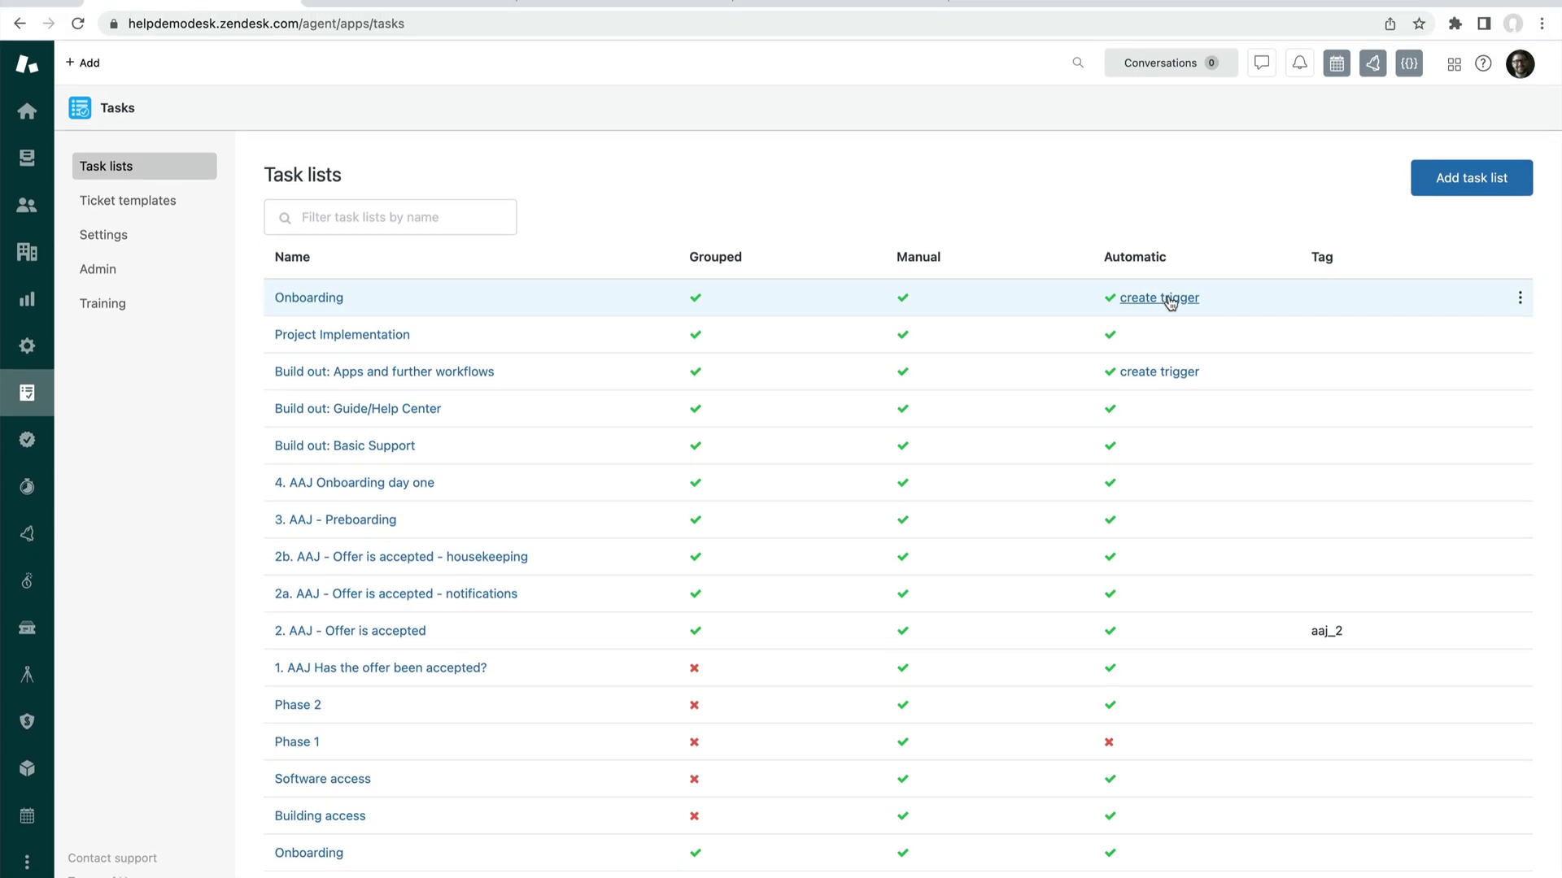
left_click(1169, 267)
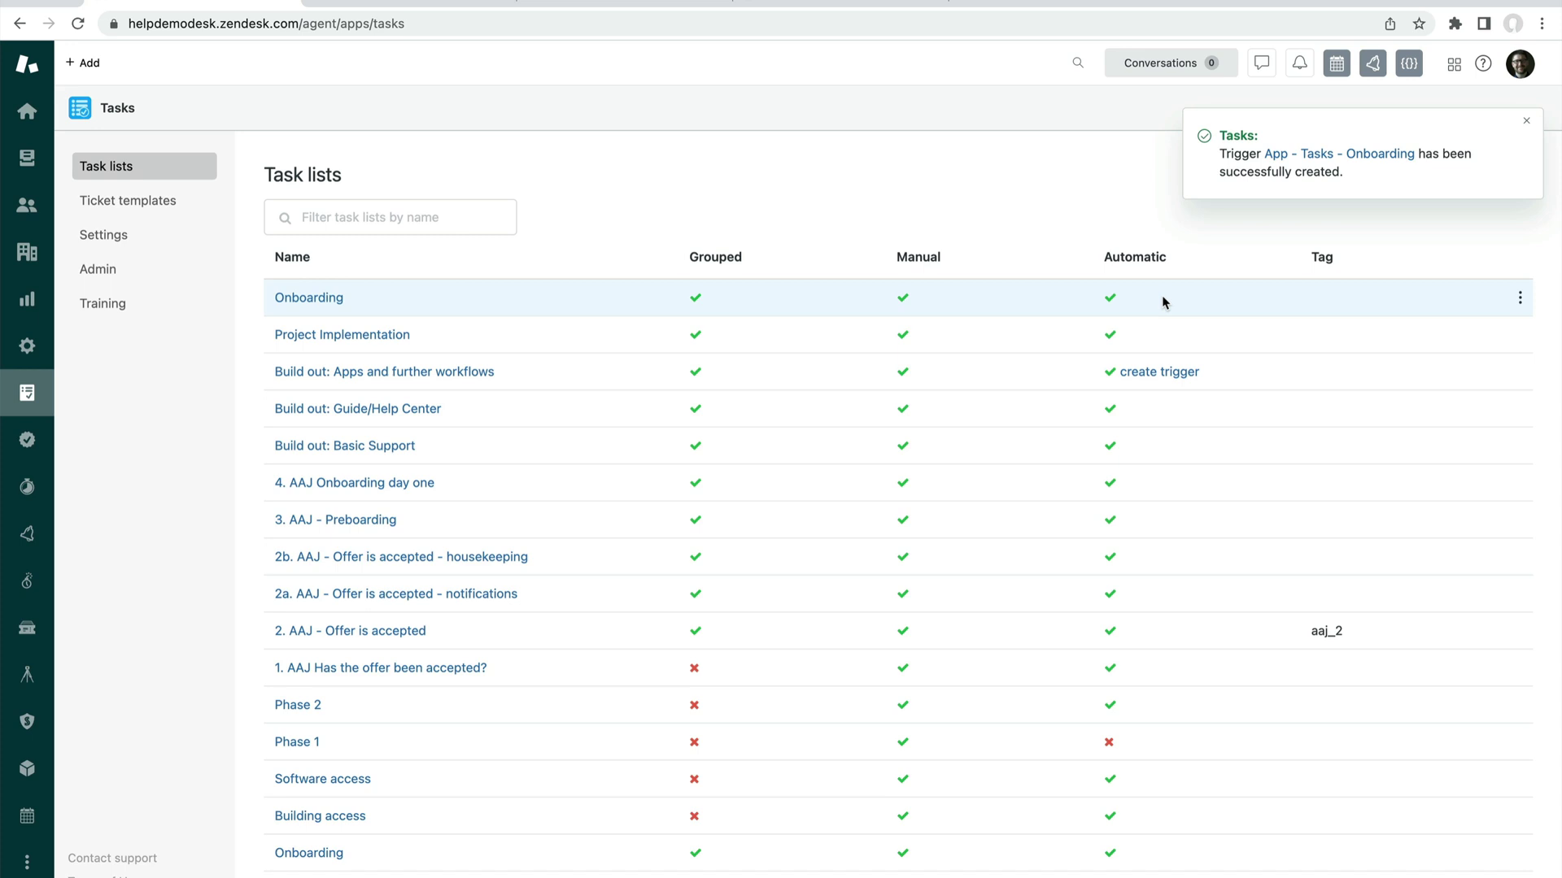
left_click(1352, 154)
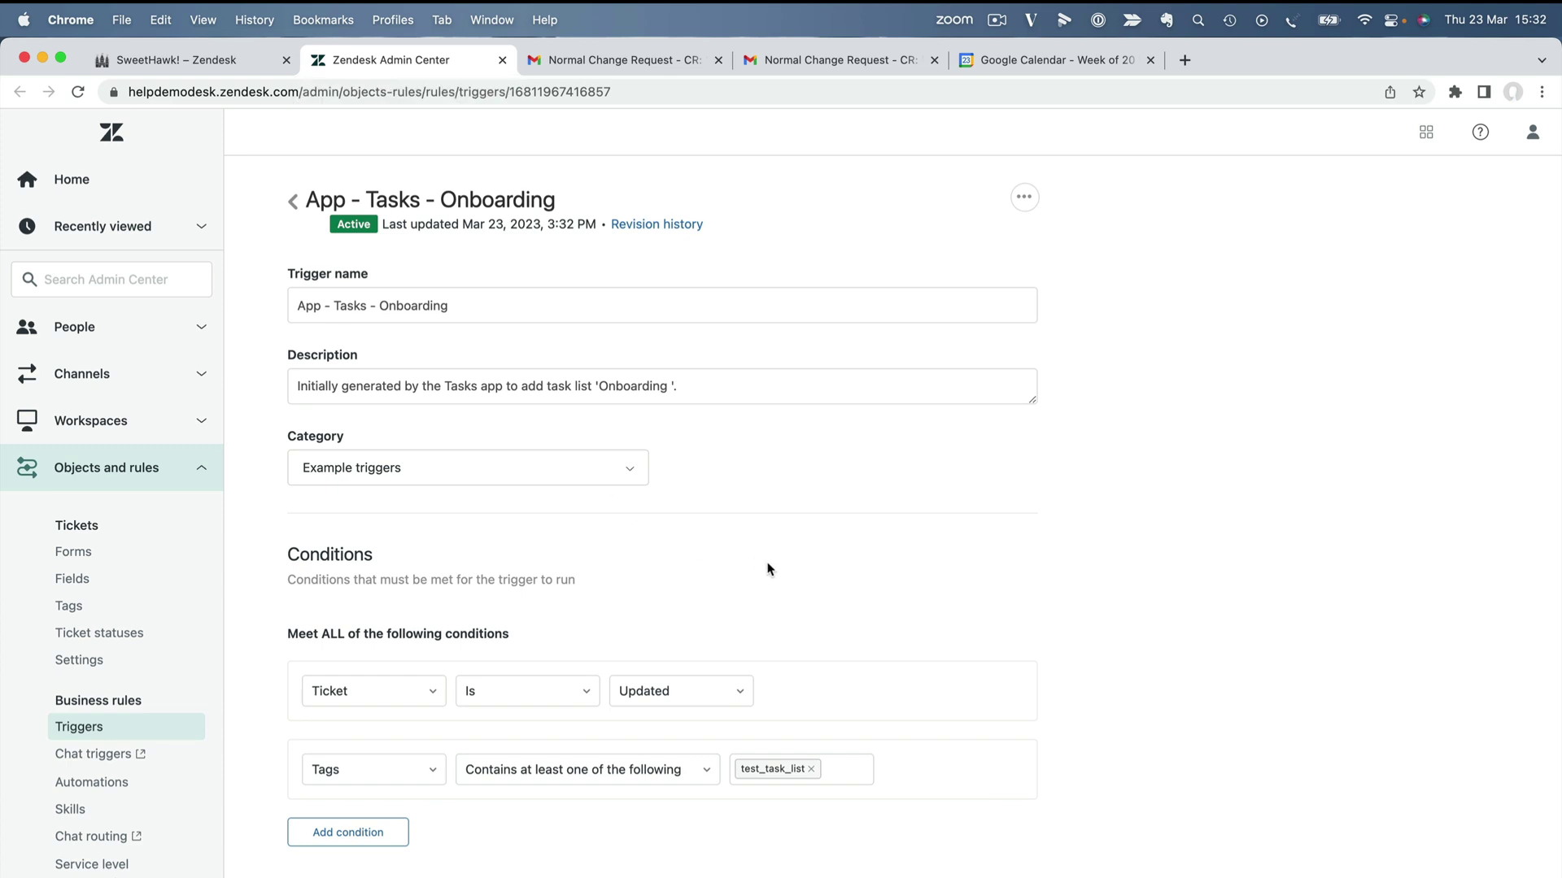
Delete the Remove tags action and Tags condition, and set the condition to Ticket Is Created.
scroll(841, 648, "down", 3)
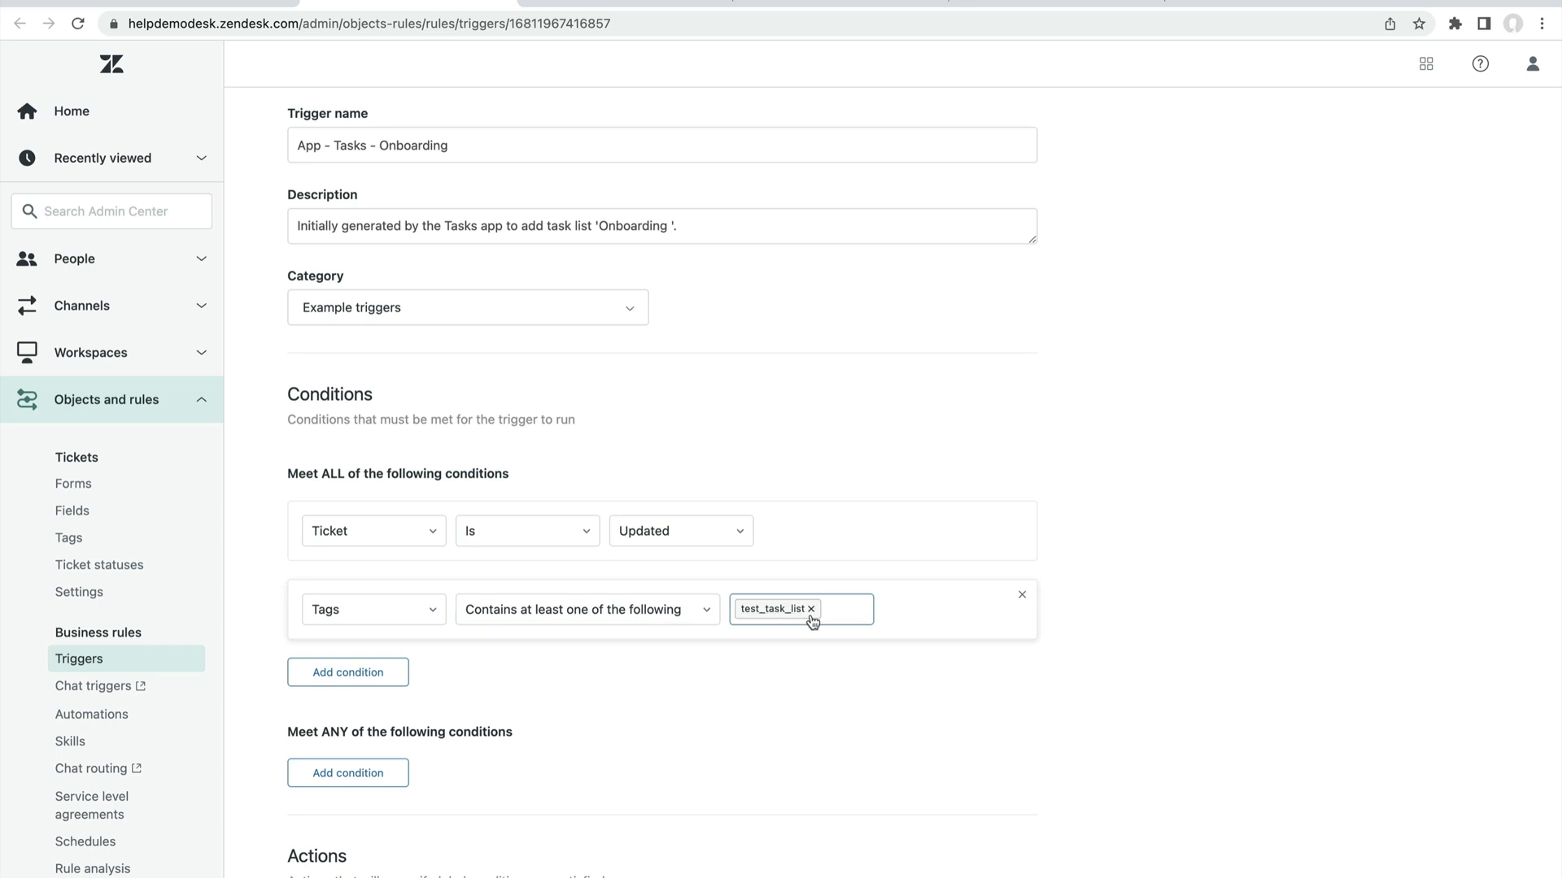
scroll(1053, 613, "down", 8)
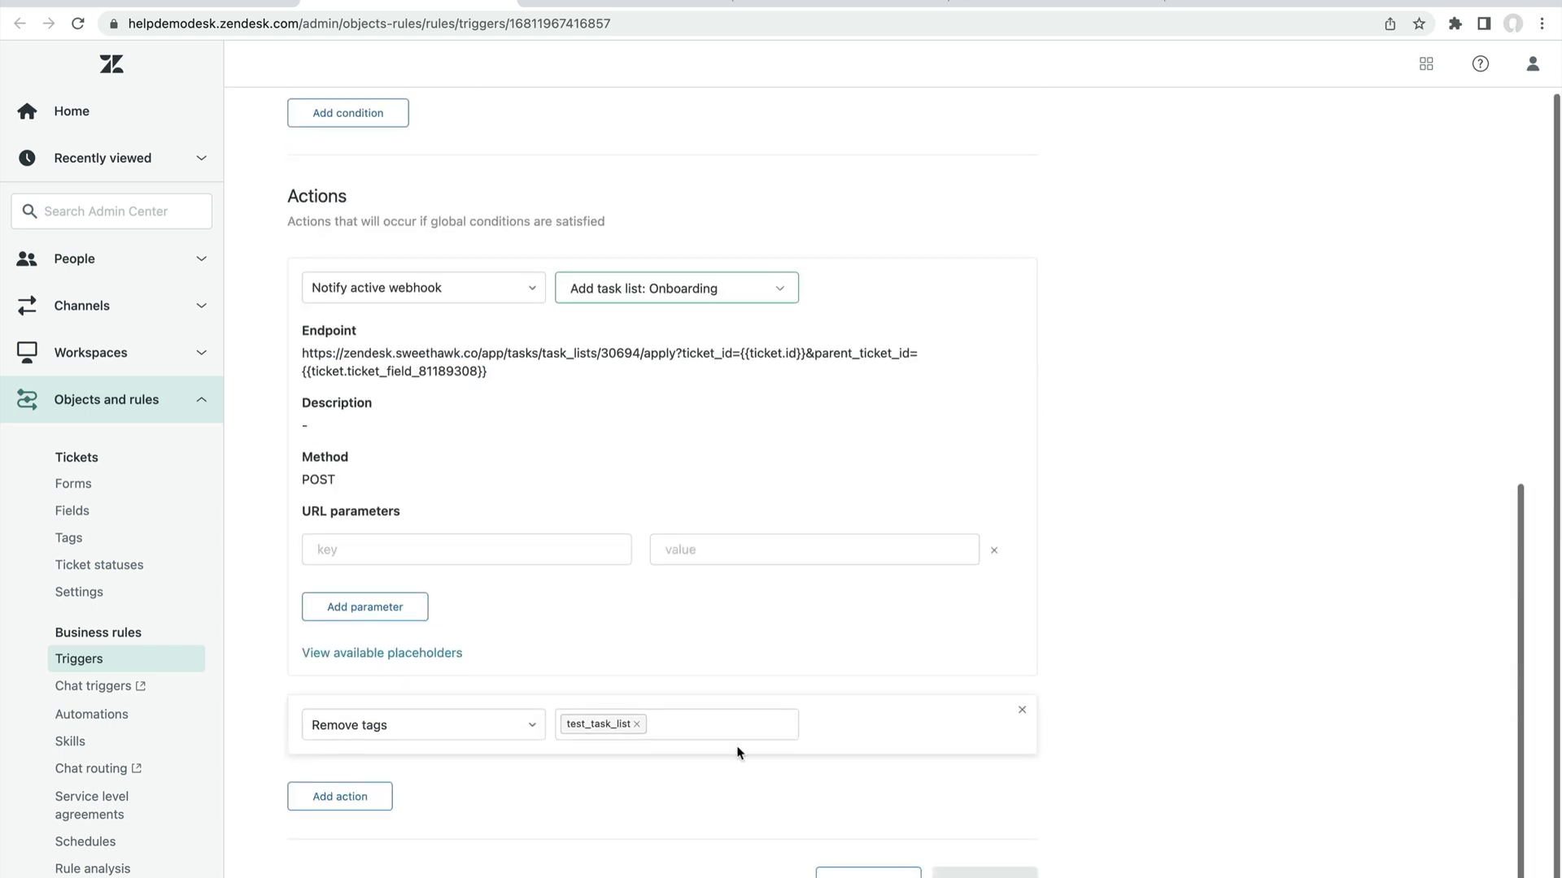
left_click(1023, 713)
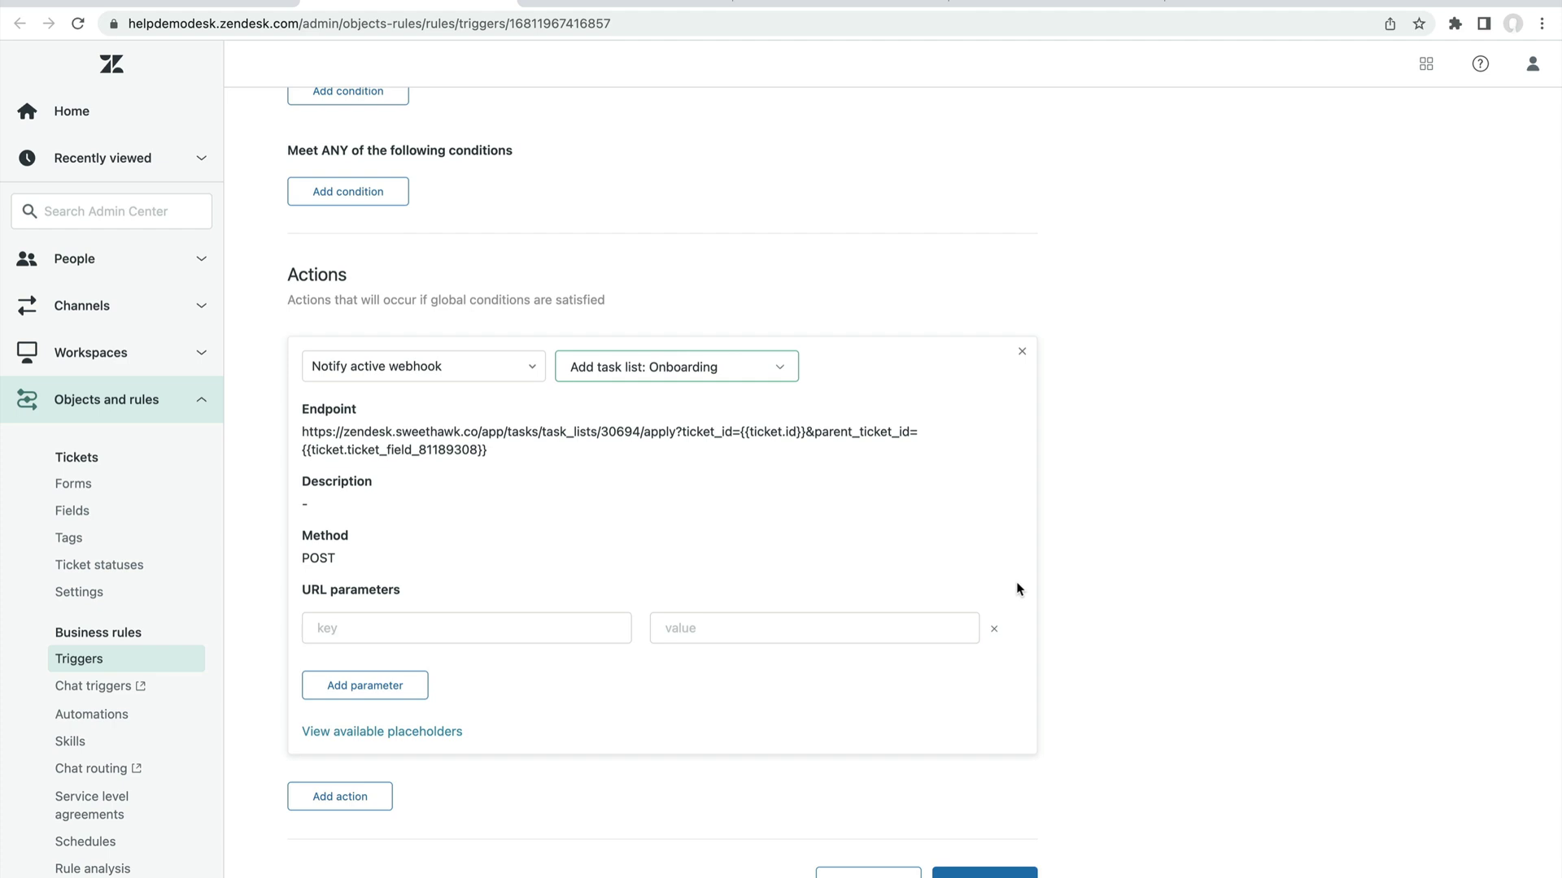
scroll(1009, 569, "up", 6)
left_click(1022, 518)
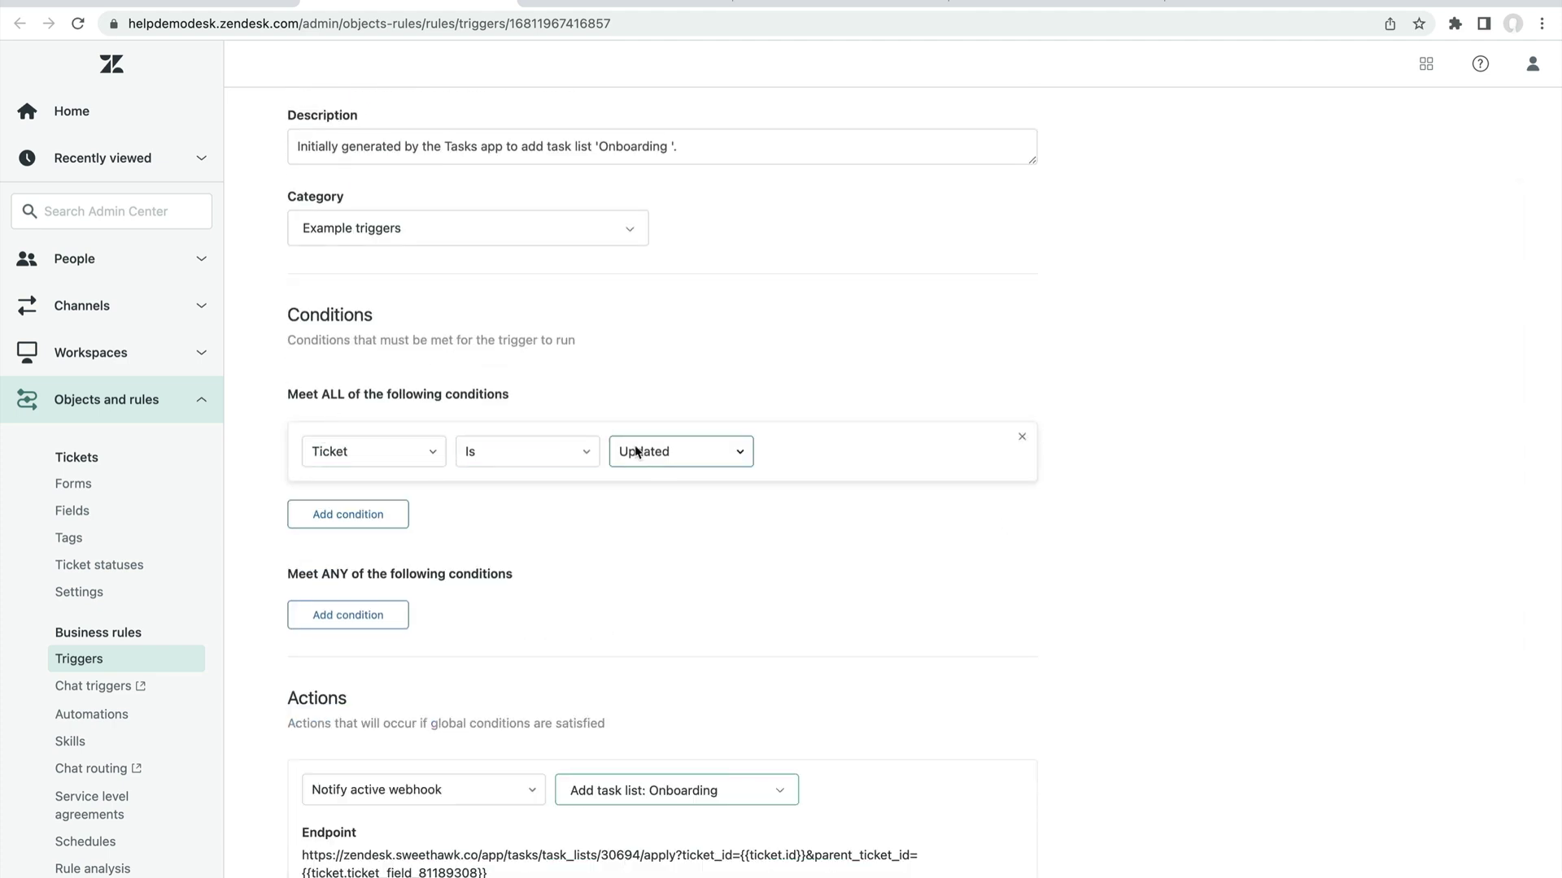
left_click(705, 450)
left_click(713, 502)
Add a Form Is Client Onboarding condition, save the trigger, and return to the Tasks app.
left_click(329, 515)
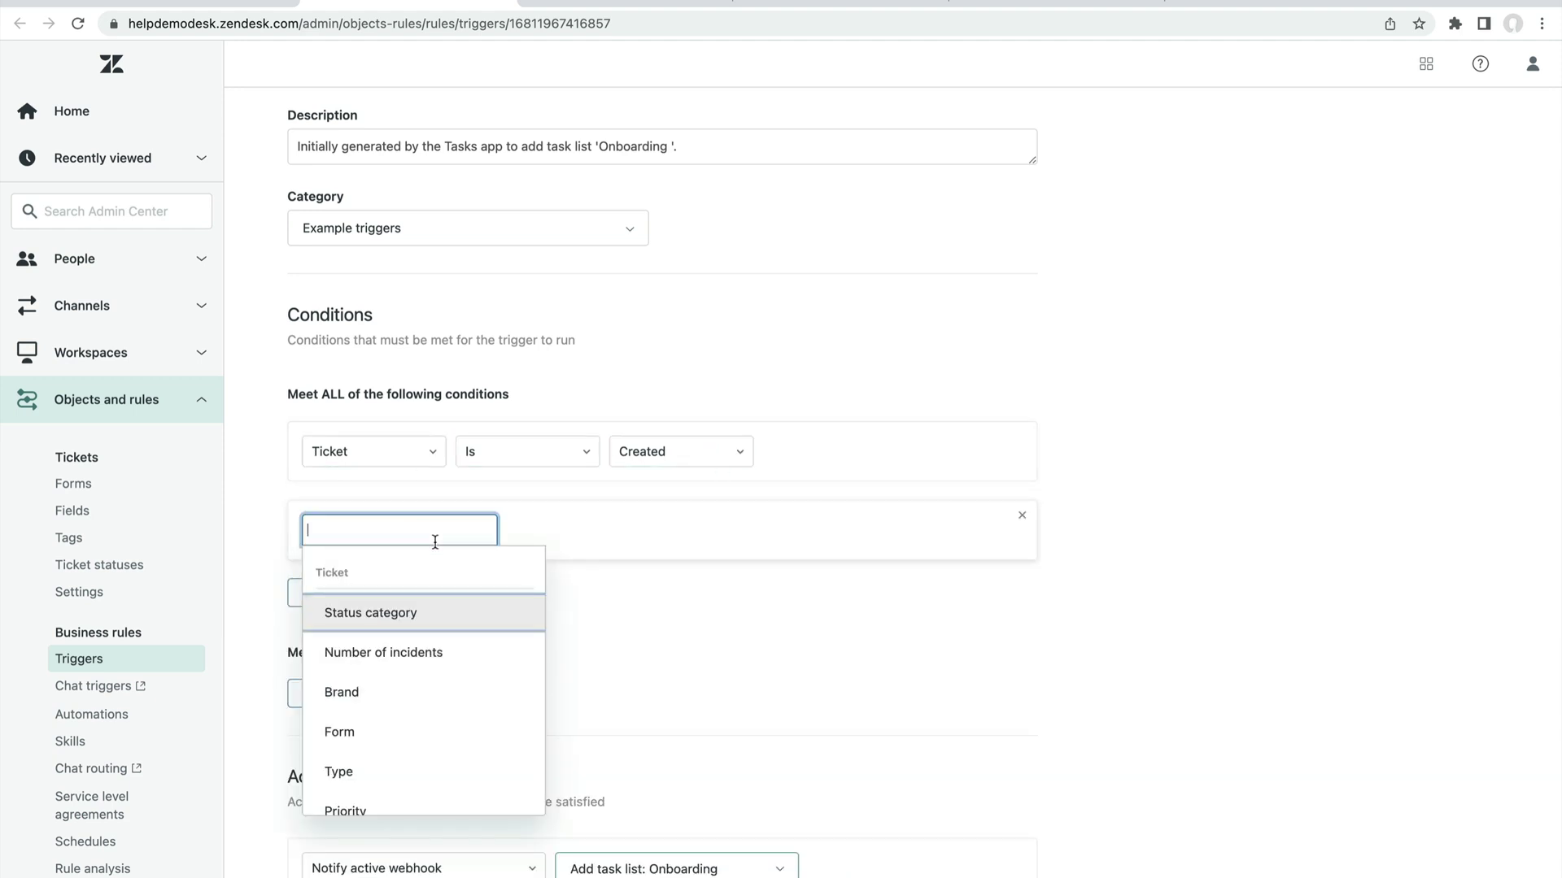
type("form")
left_click(436, 574)
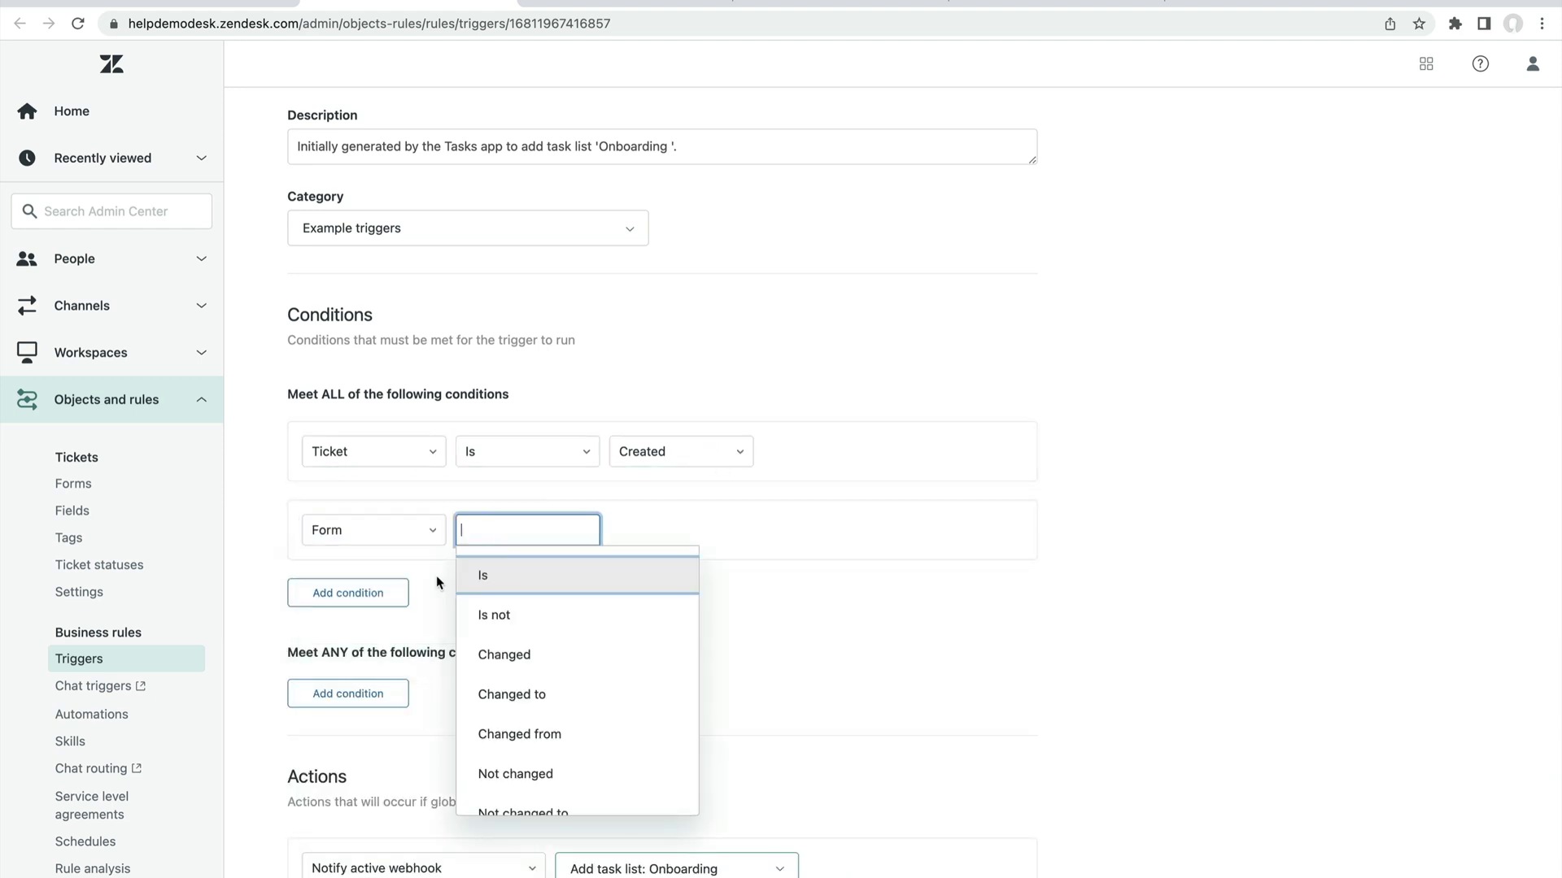
left_click(548, 582)
type("client")
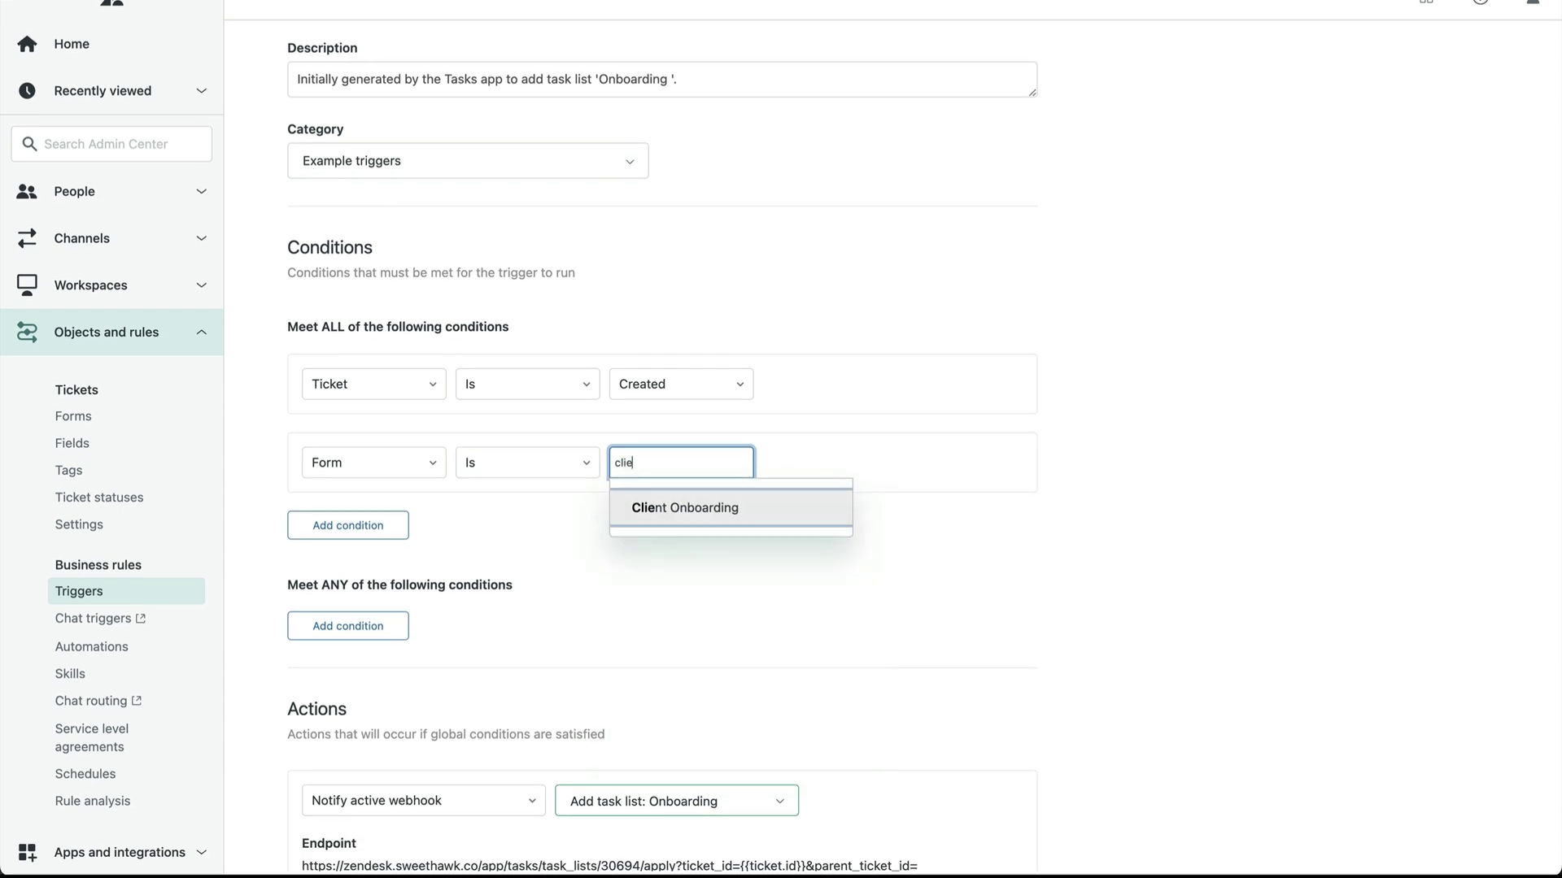
left_click(762, 511)
scroll(885, 582, "down", 6)
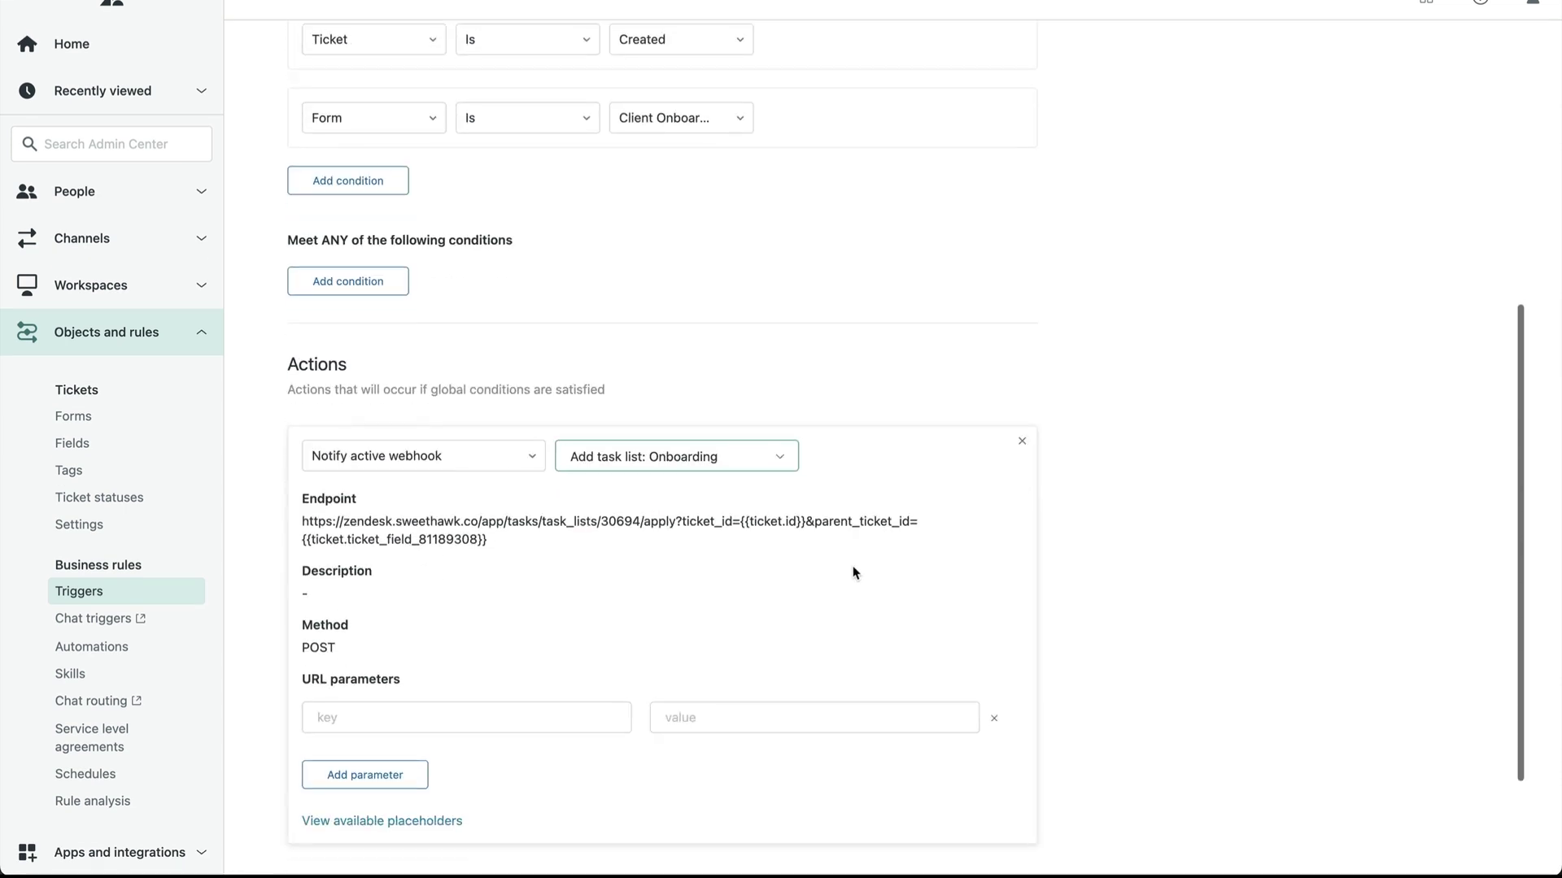
left_click(984, 816)
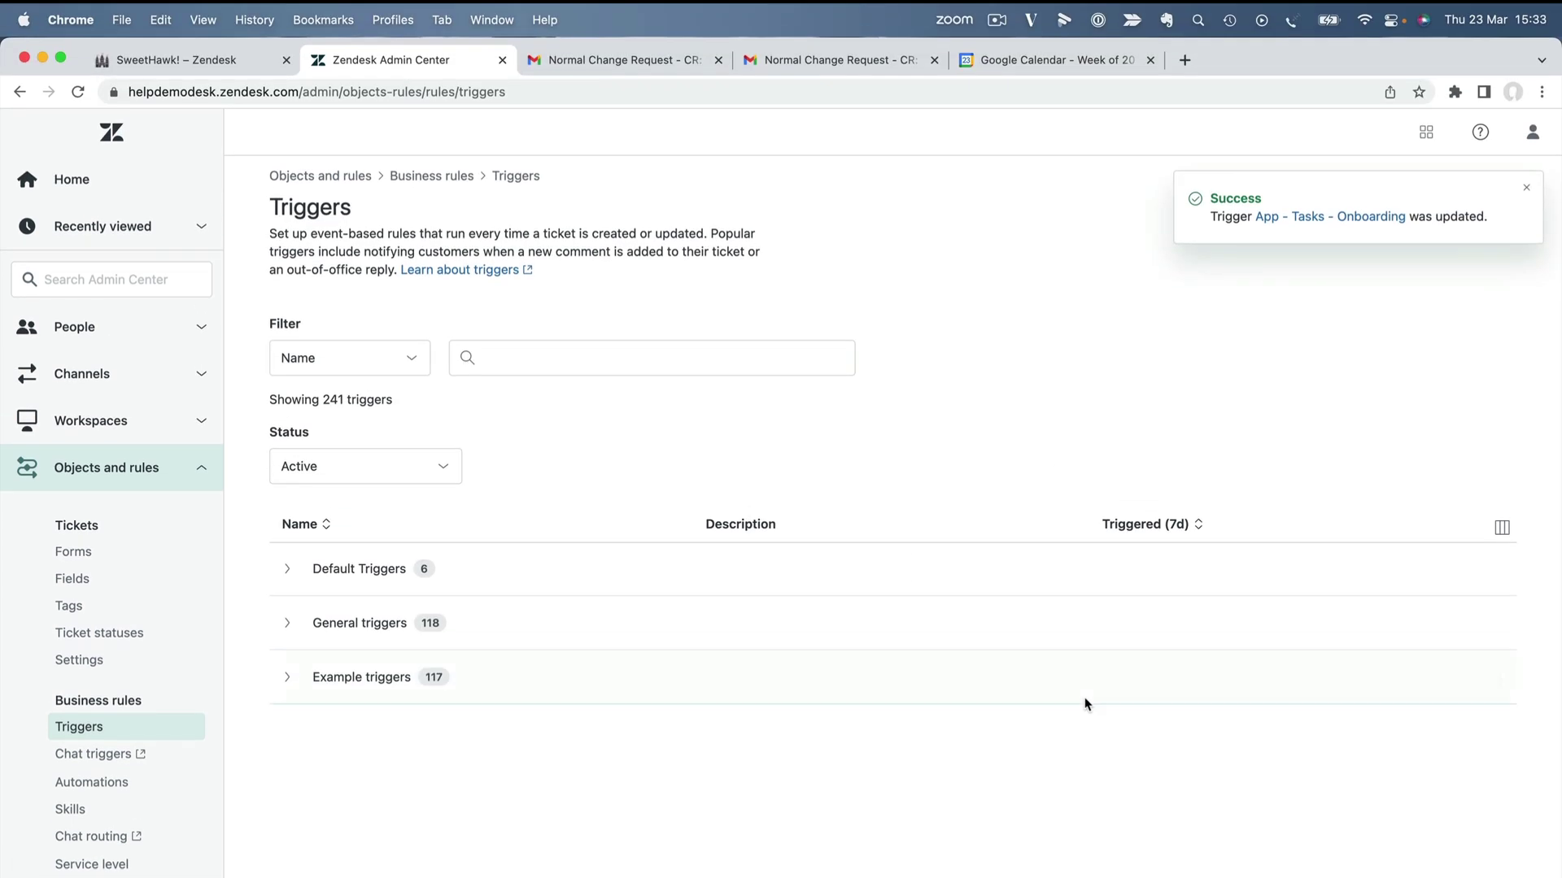
left_click(214, 61)
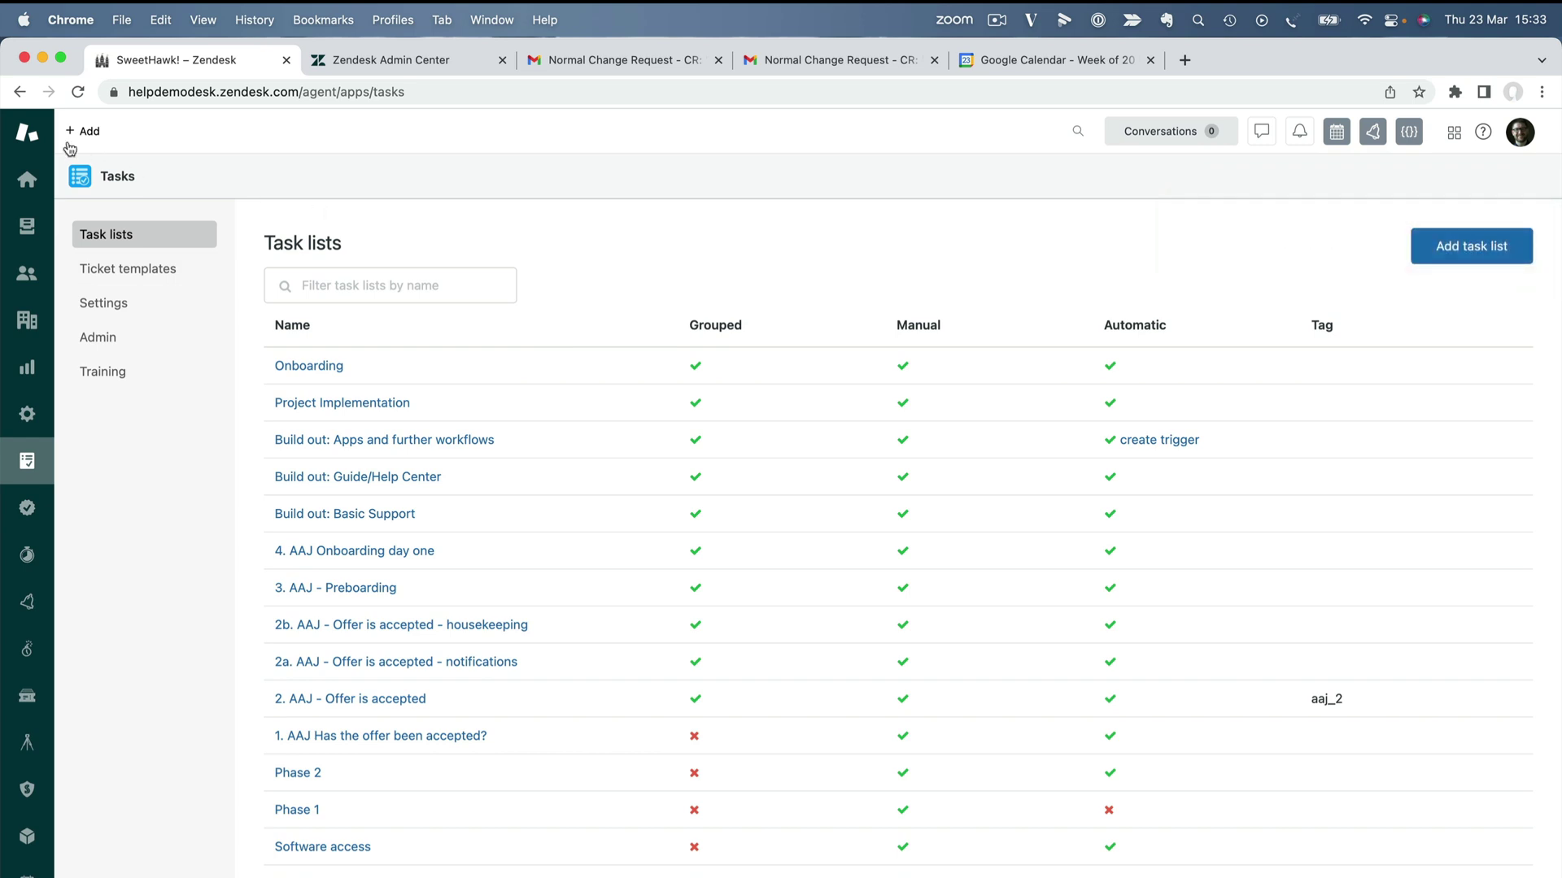
Start a new ticket with 'Test Onboarding' as both its subject and body.
mouse_move(82, 136)
left_click(105, 207)
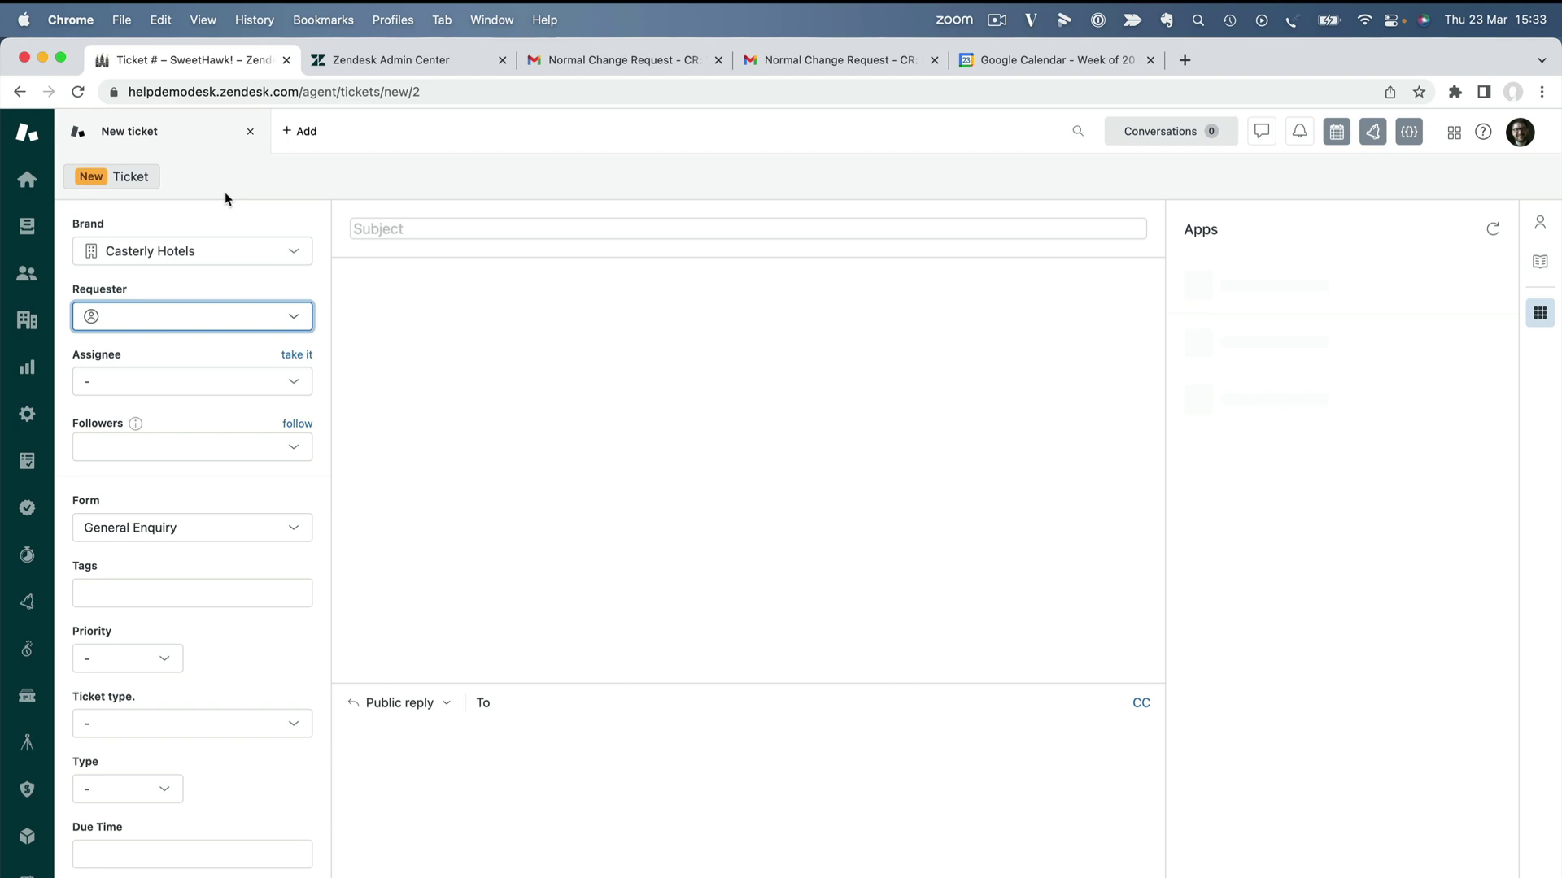
left_click(404, 228)
type("T")
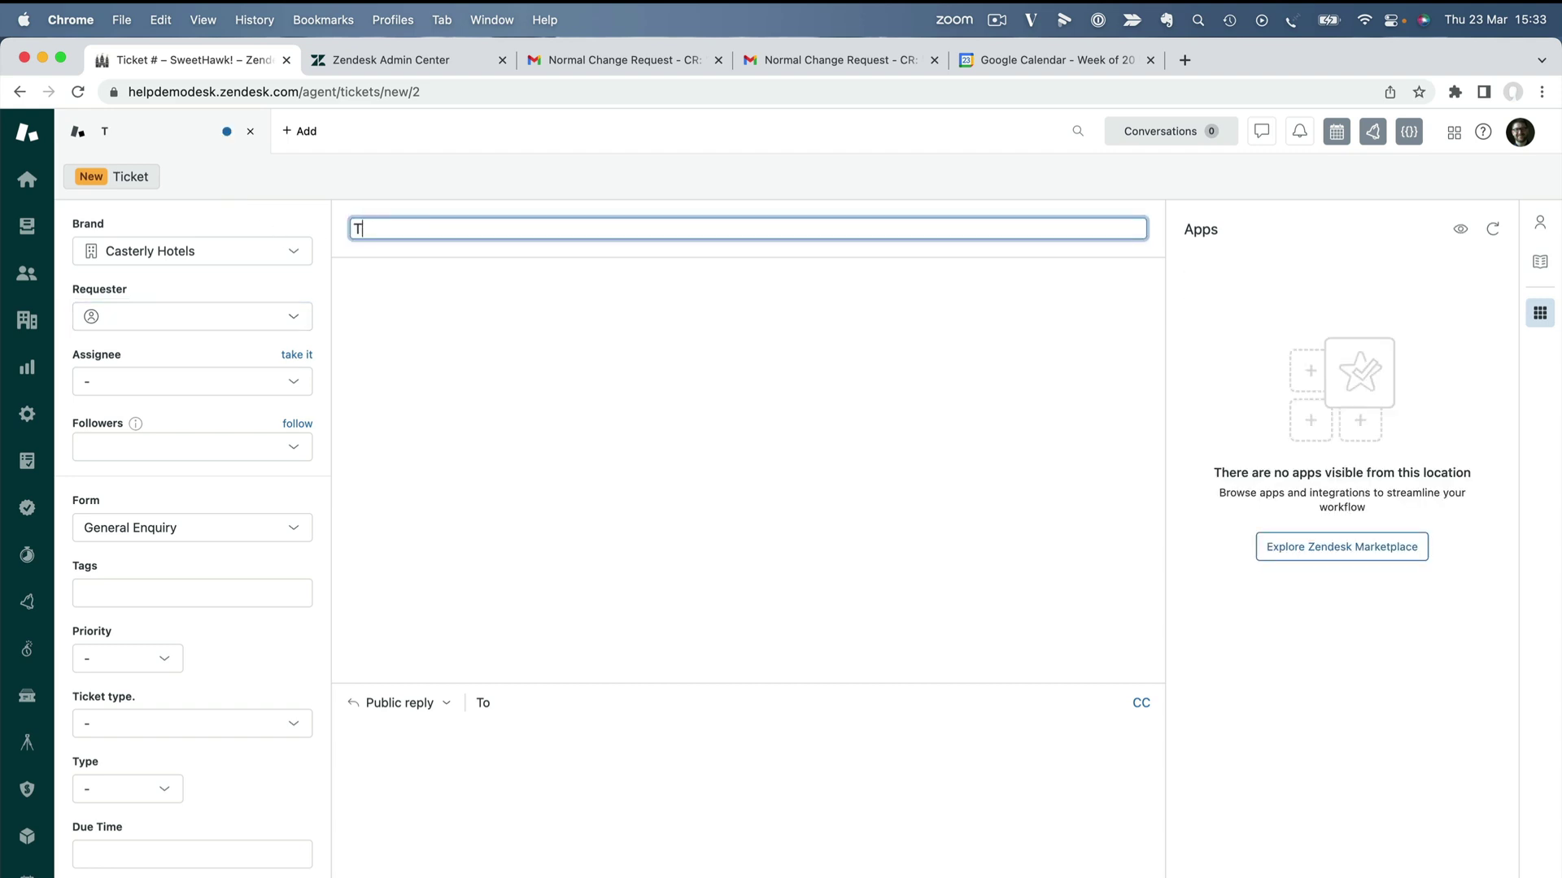
type("est Onboarding")
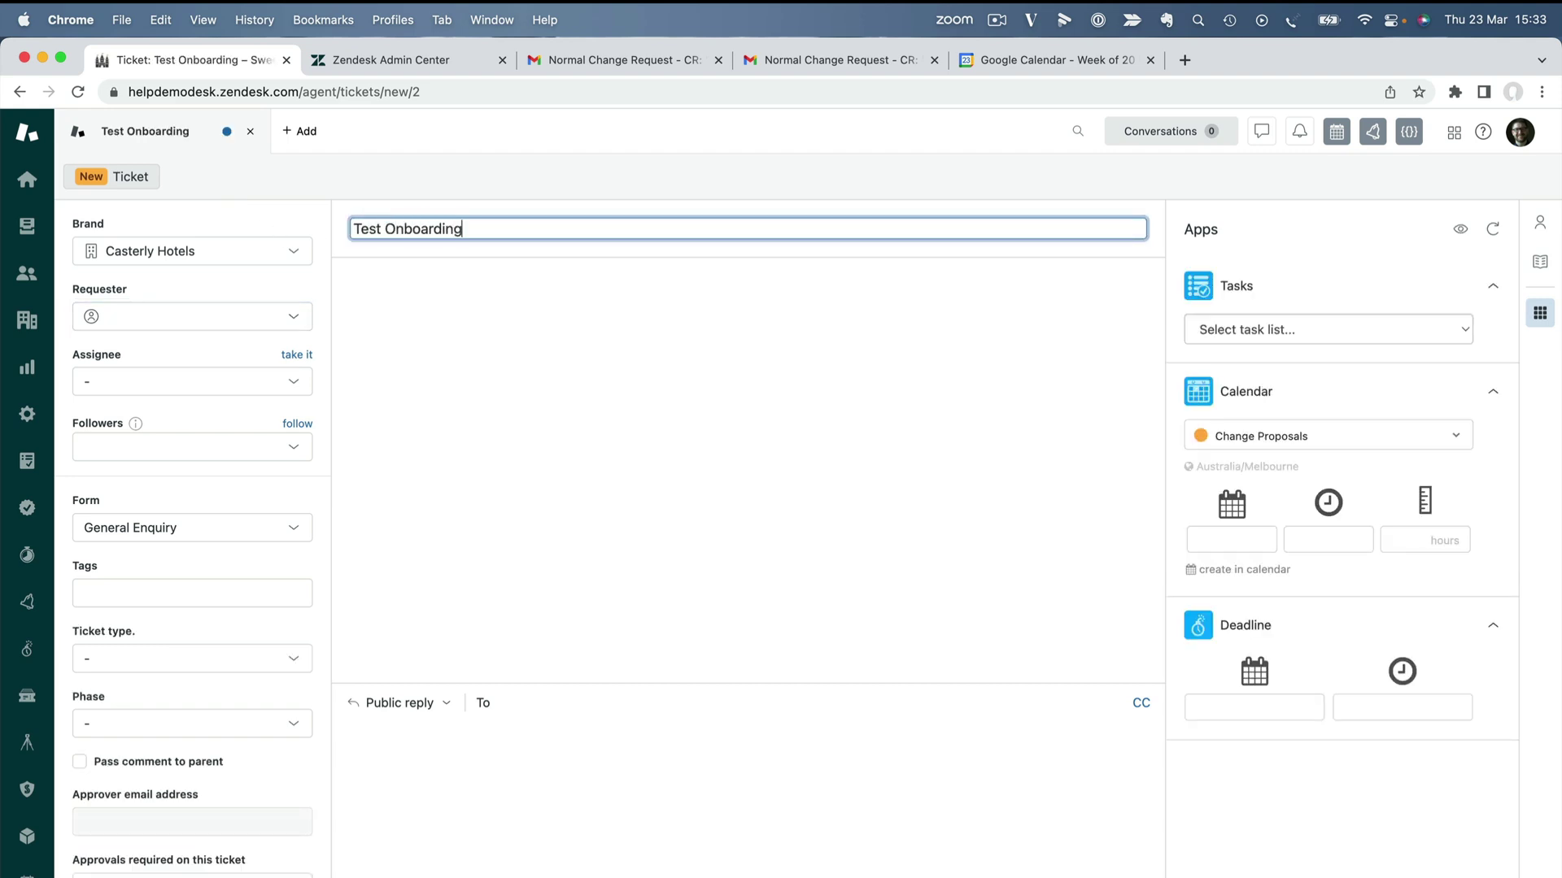
key("super+a")
key("super+c")
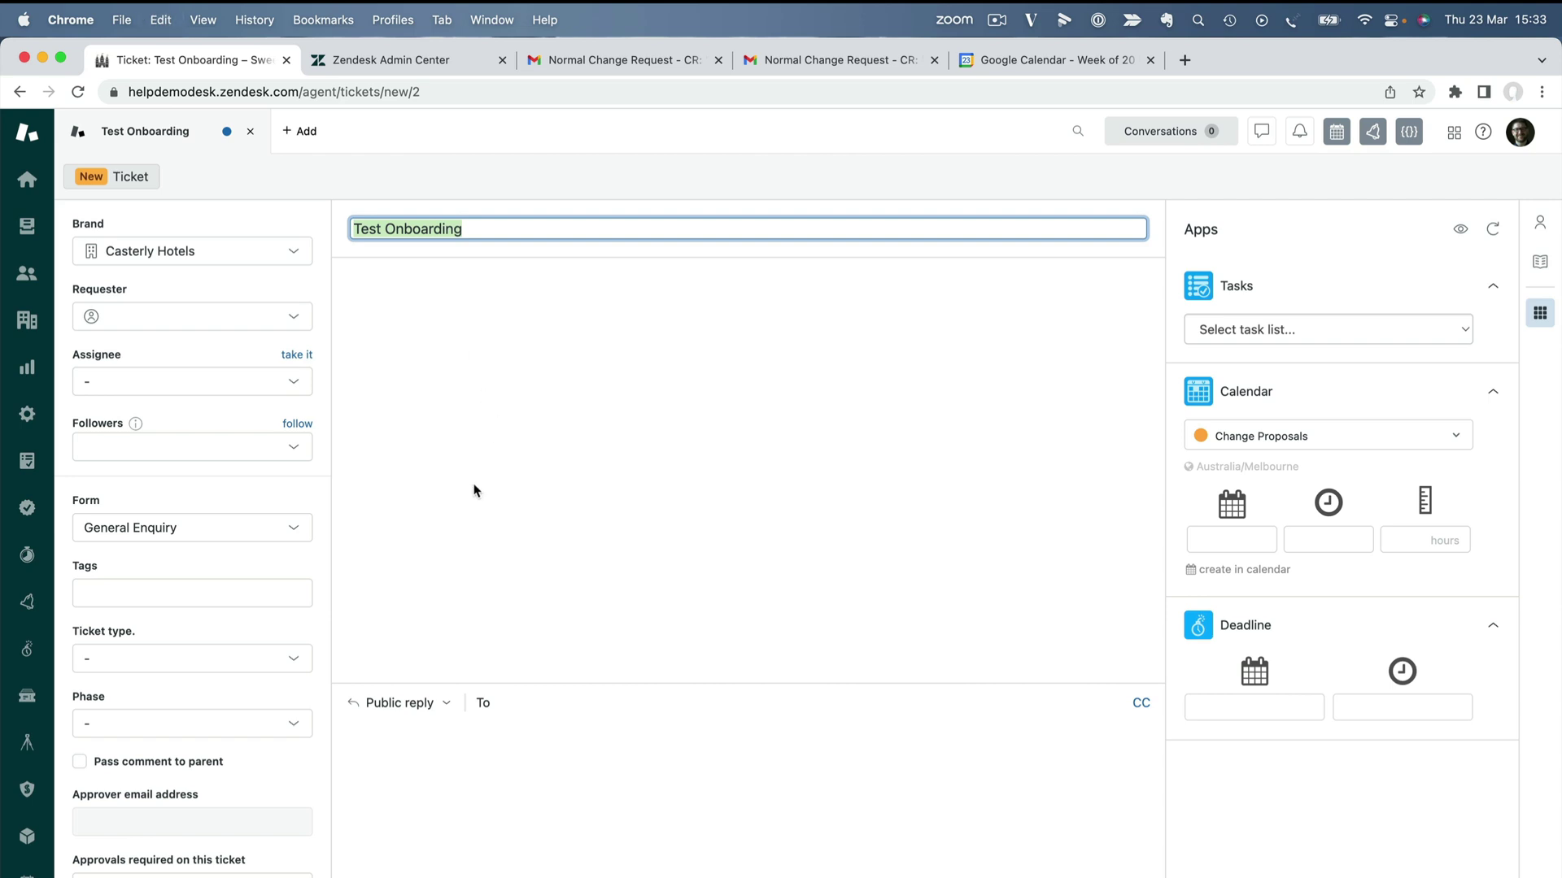
left_click(485, 773)
key("super+v")
Assign the customer as requester, choose the Client Onboarding form, and submit as New.
left_click(163, 315)
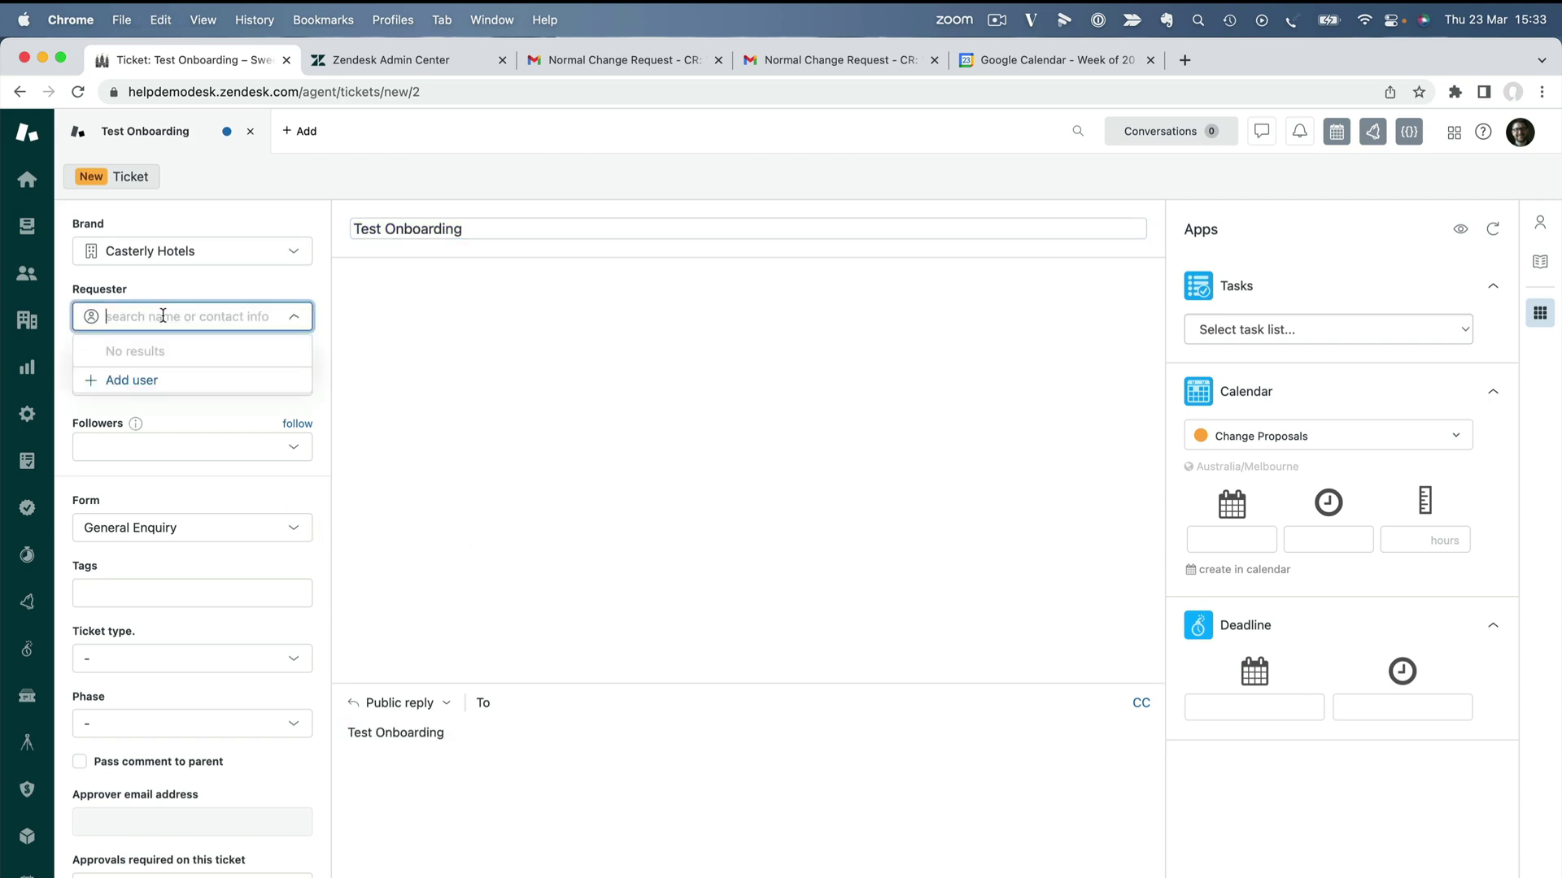
type("inig")
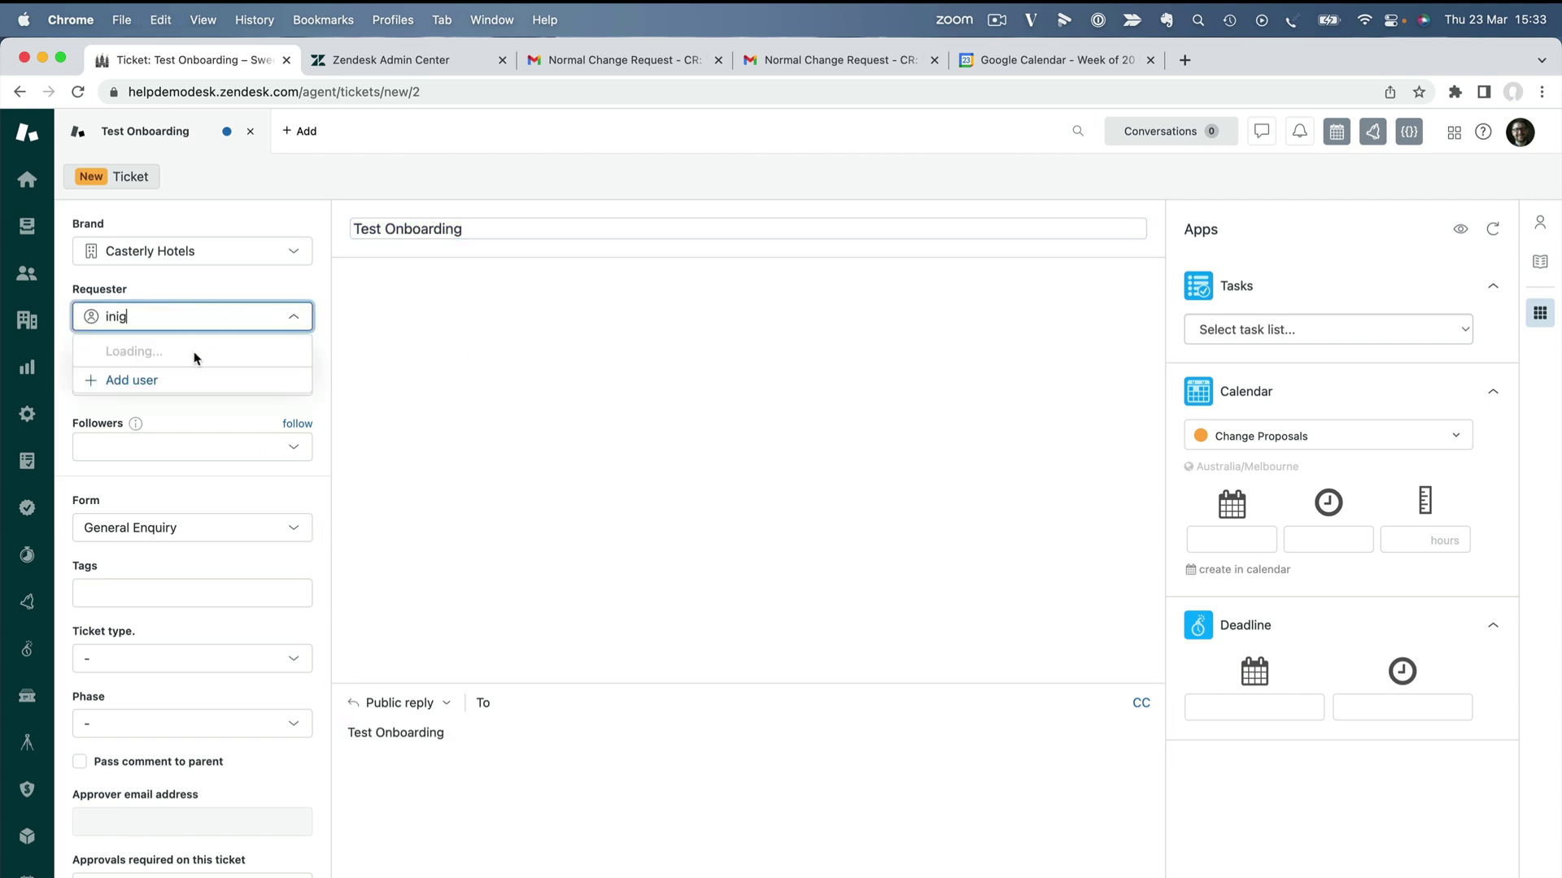
left_click(195, 356)
left_click(208, 601)
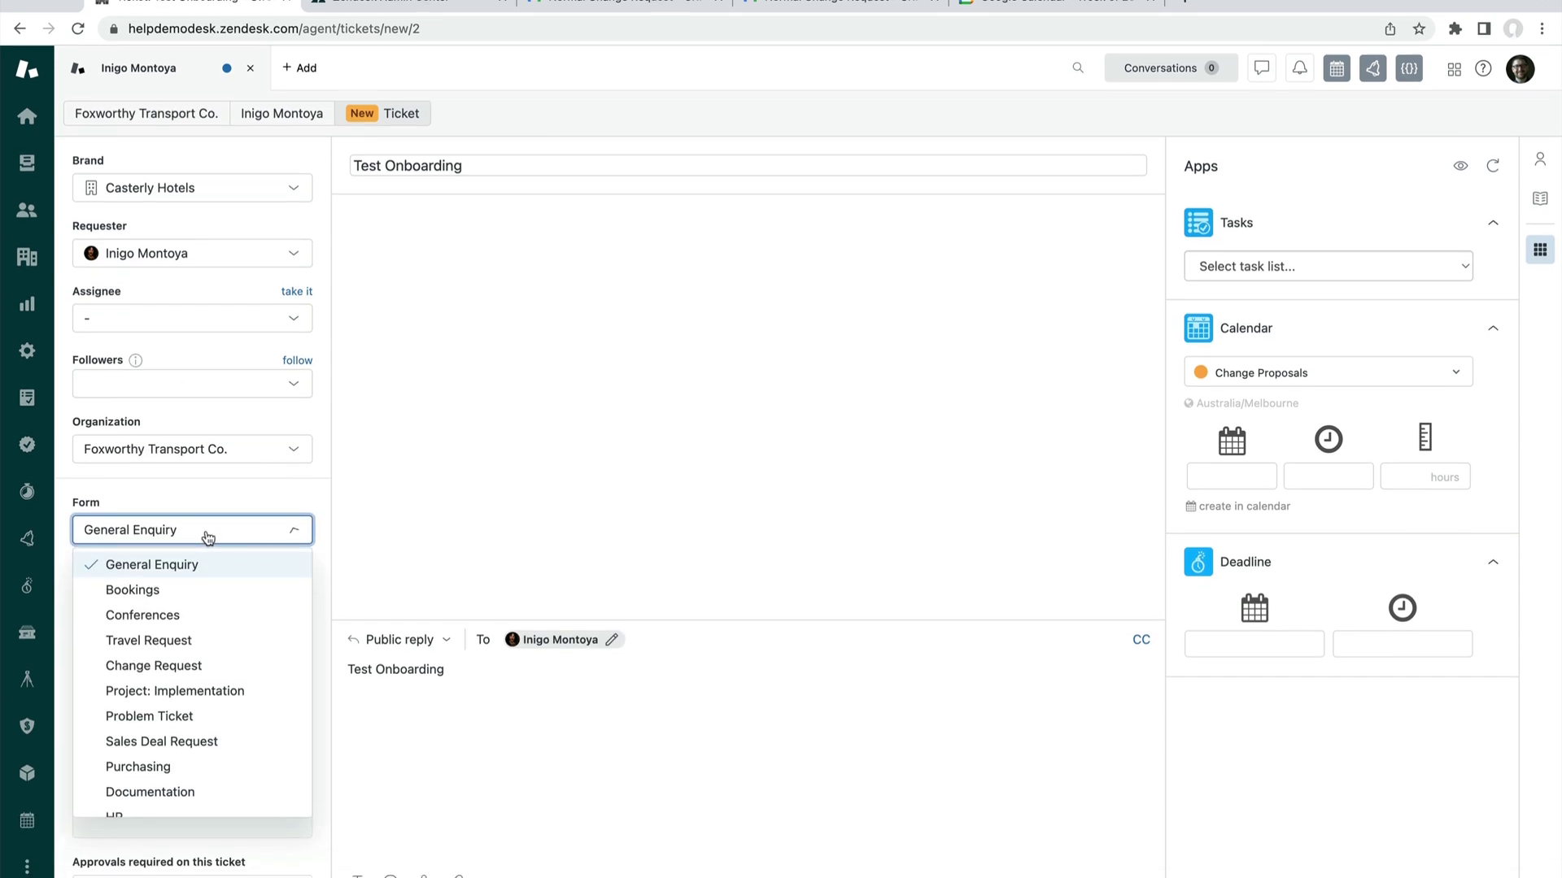
scroll(231, 757, "down", 3)
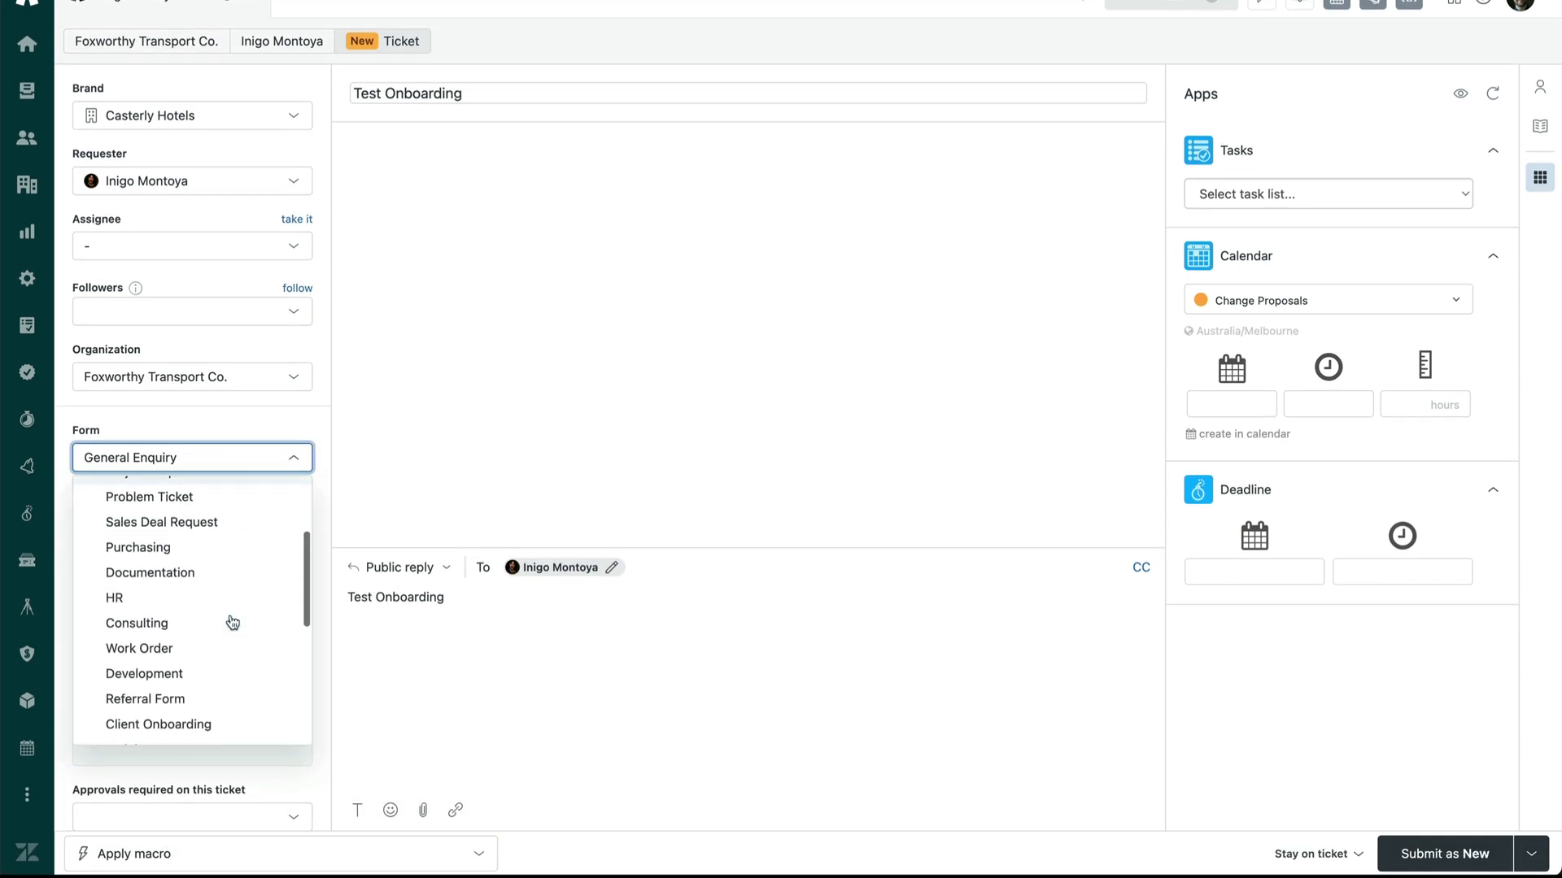
scroll(231, 623, "down", 2)
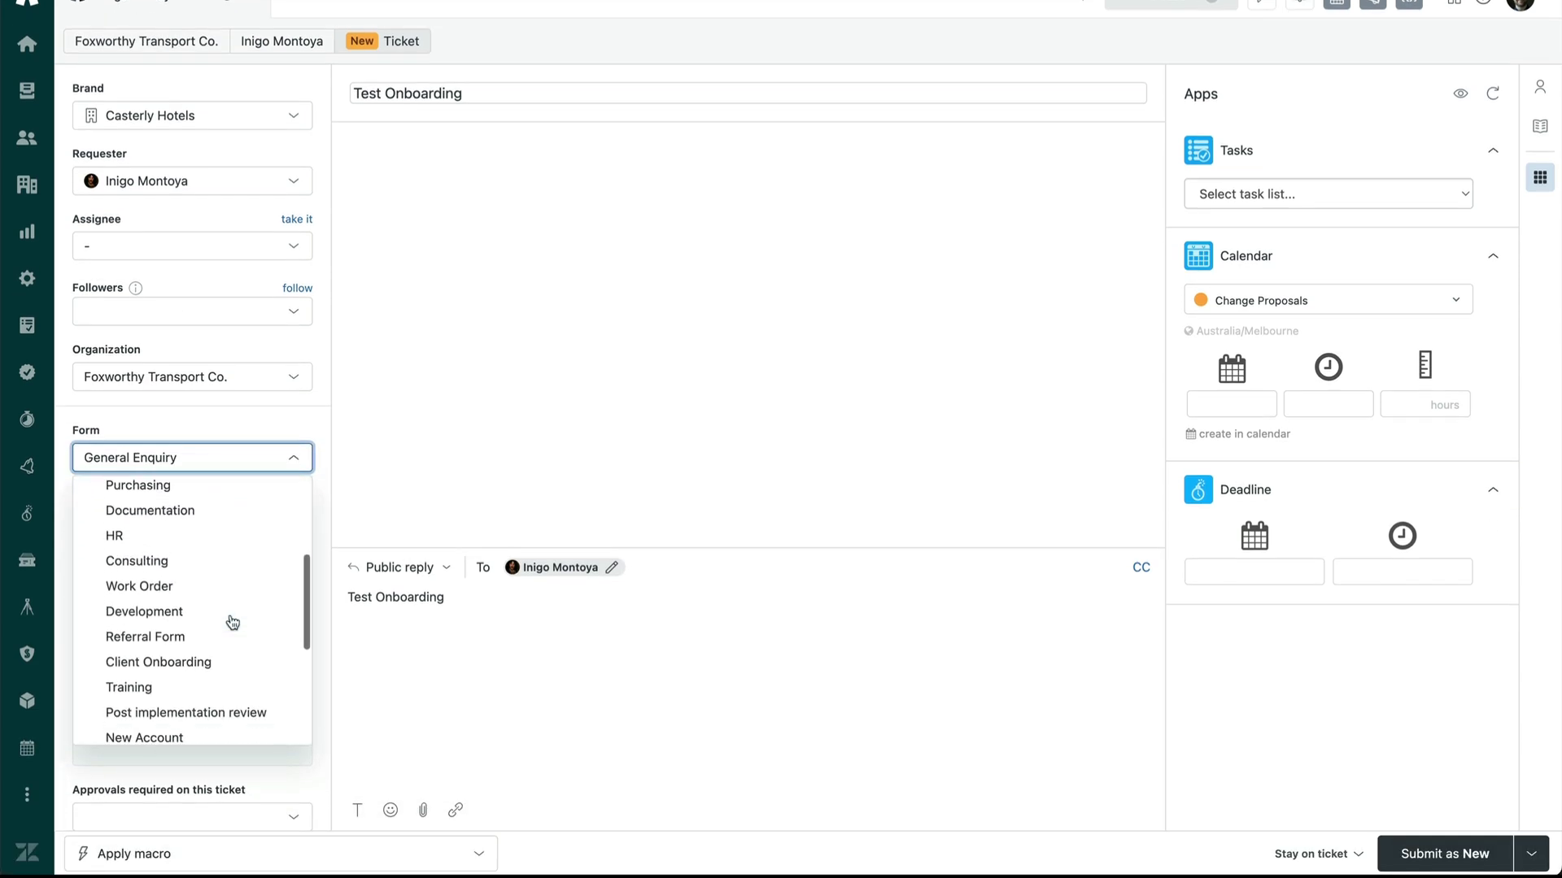
left_click(223, 659)
left_click(1481, 870)
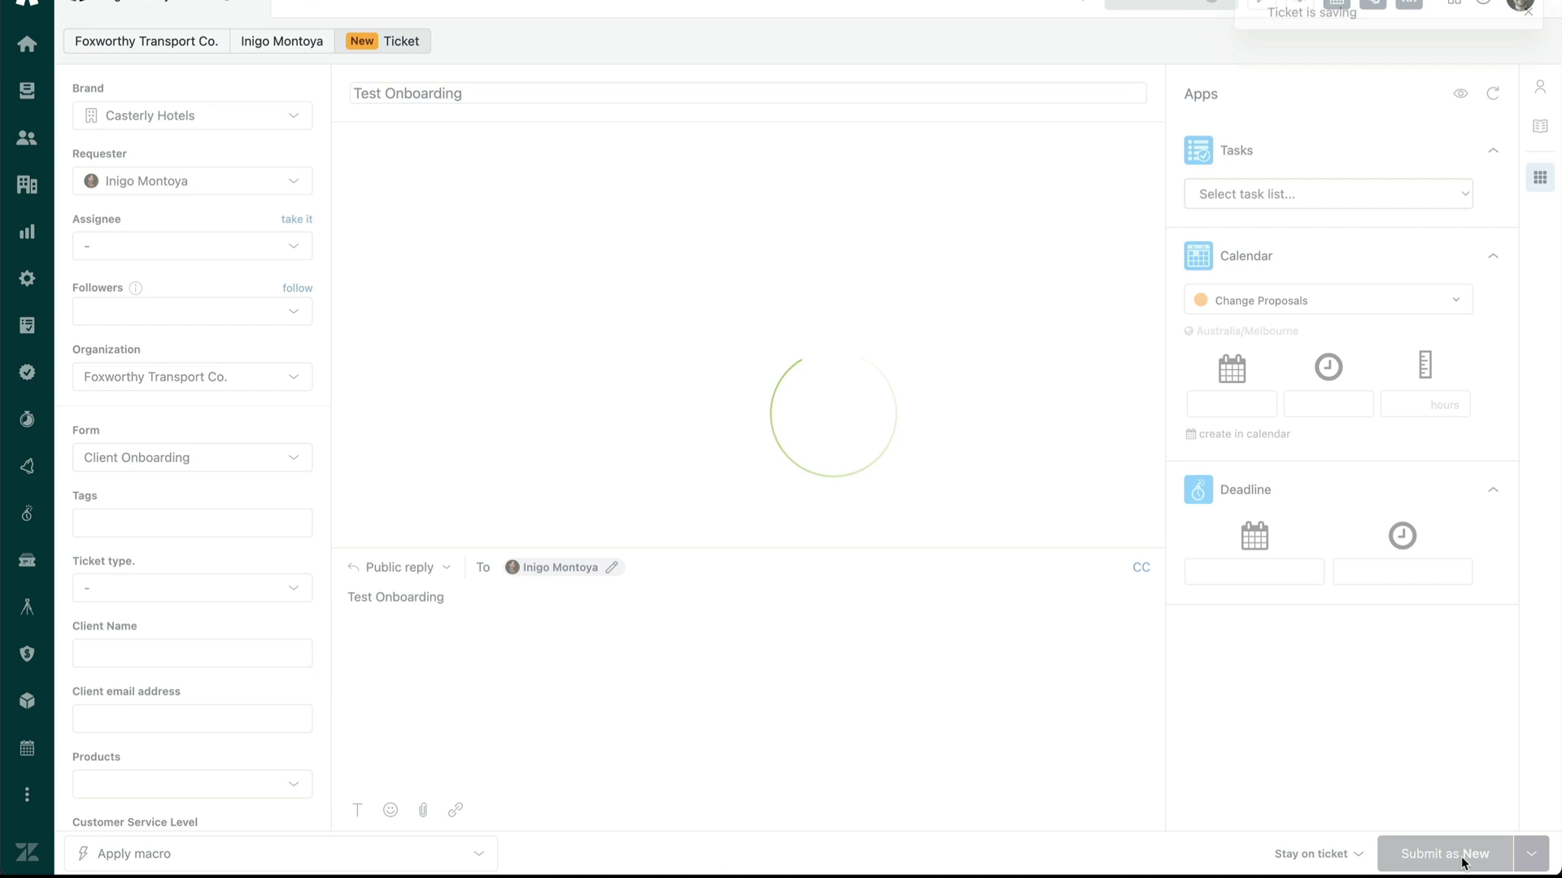